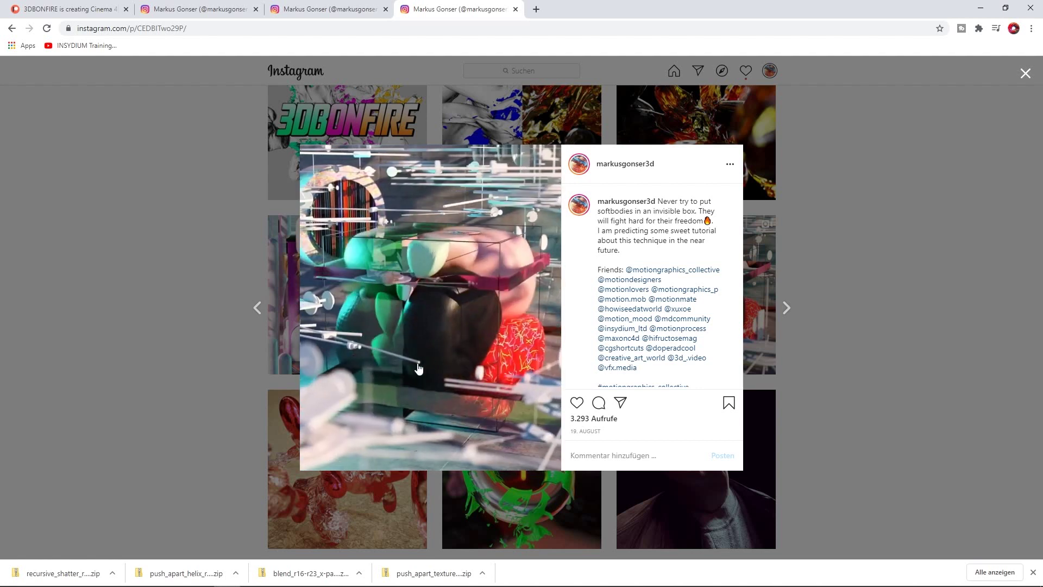
Step: Review the soft-body reference animations on Instagram and the 3DBONFIRE Patreon page
key("ctrl+shift+Tab")
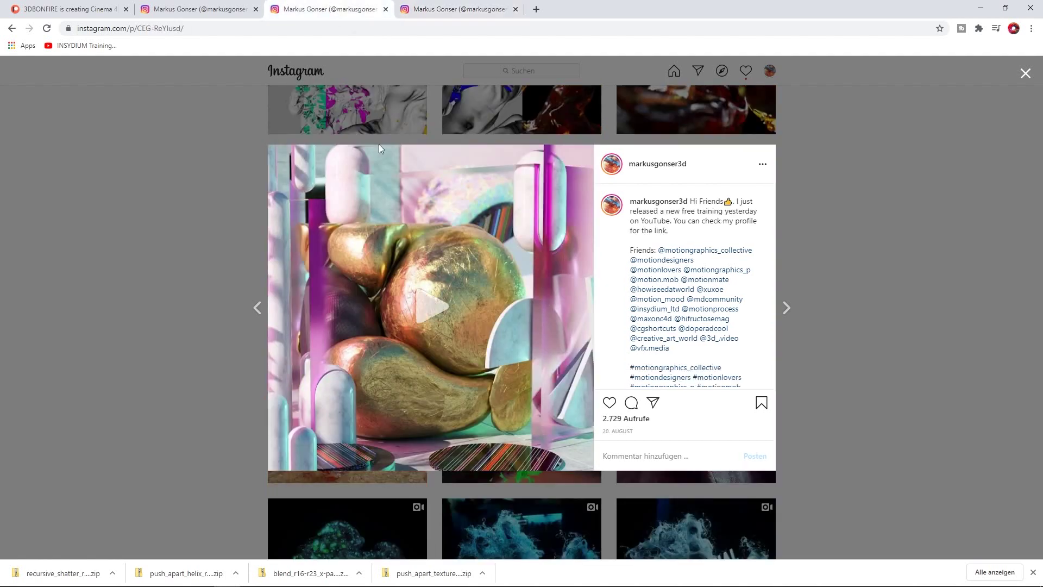
left_click(445, 337)
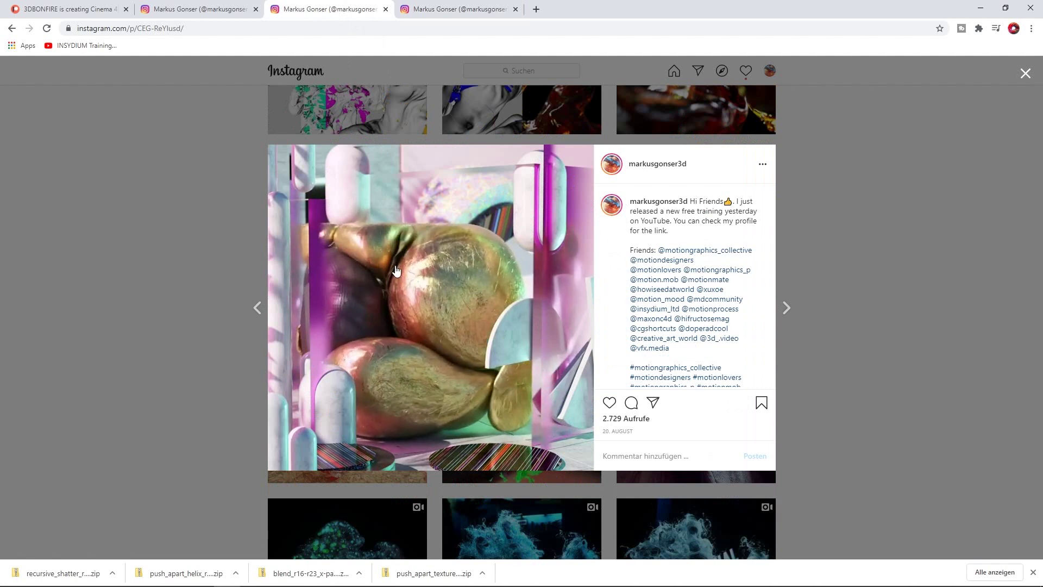
left_click(210, 9)
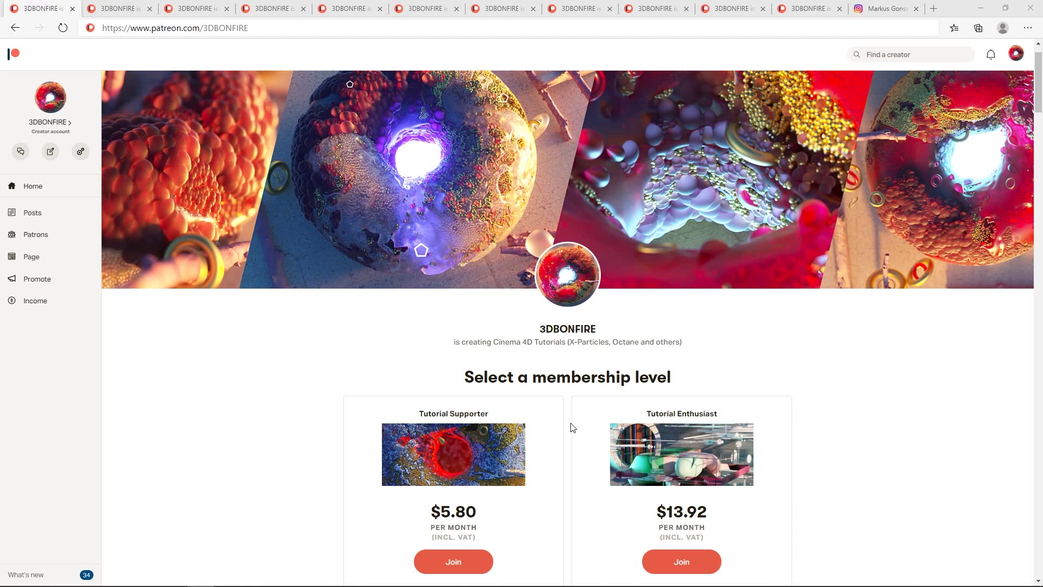
left_click_drag(205, 28, 248, 29)
left_click(372, 373)
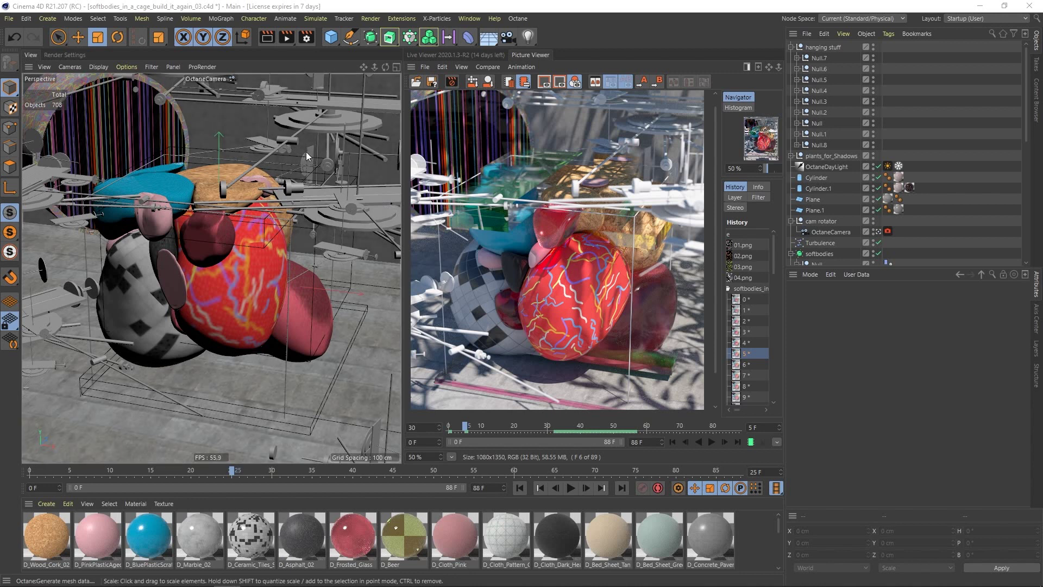
Step: Switch to Cinema 4D, start a new project and add a cube at the origin
key("ctrl+n")
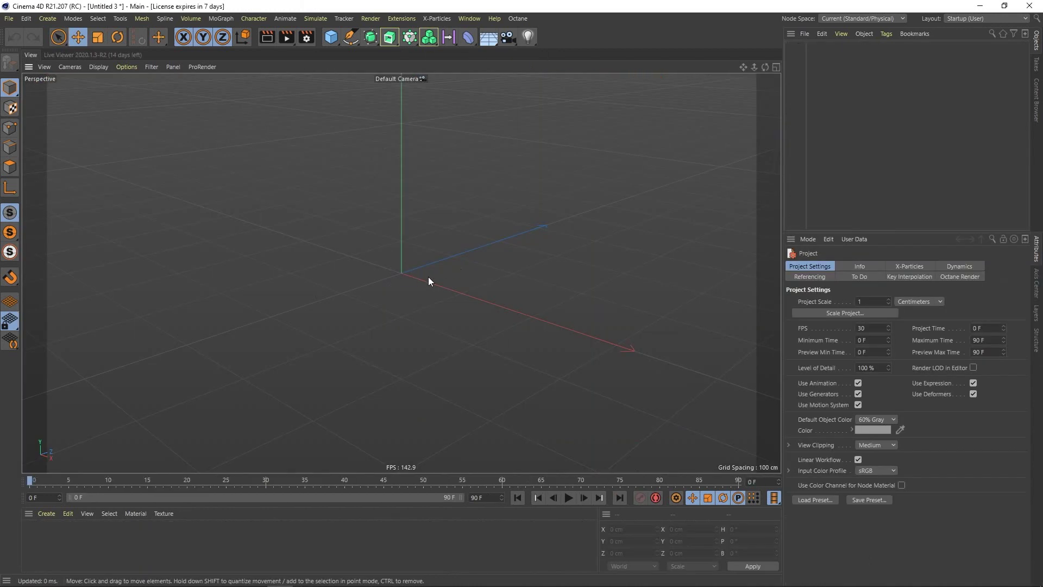
left_click_drag(448, 237, 372, 298, "alt")
left_click_drag(331, 38, 422, 55)
left_click_drag(381, 250, 419, 258, "alt")
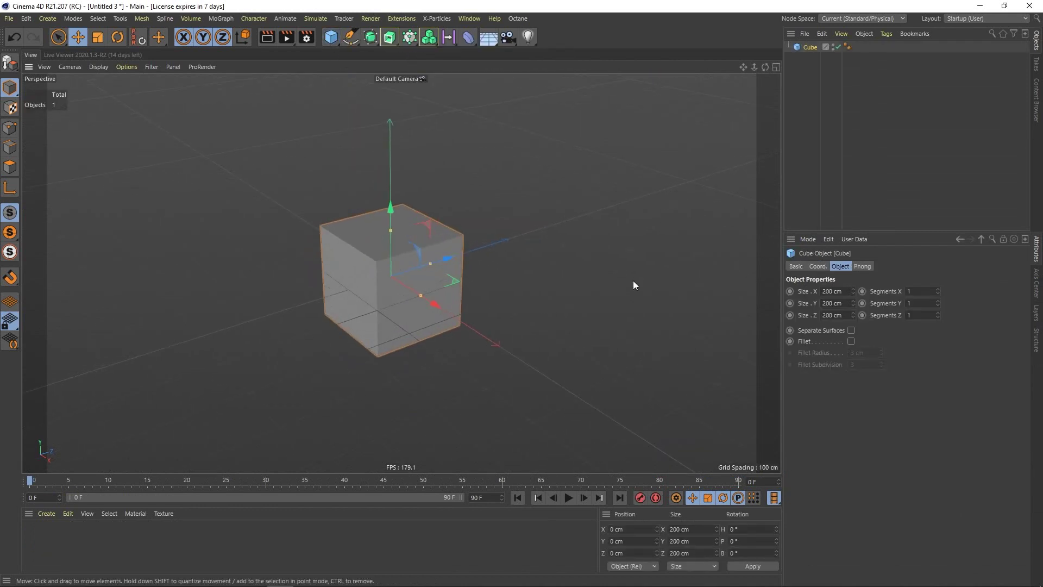
Step: Set the cube's X, Y and Z sizes to 400 cm each
left_click_drag(841, 292, 813, 292)
type("400")
key("Tab")
type("400")
key("Tab")
type("400")
key("Return")
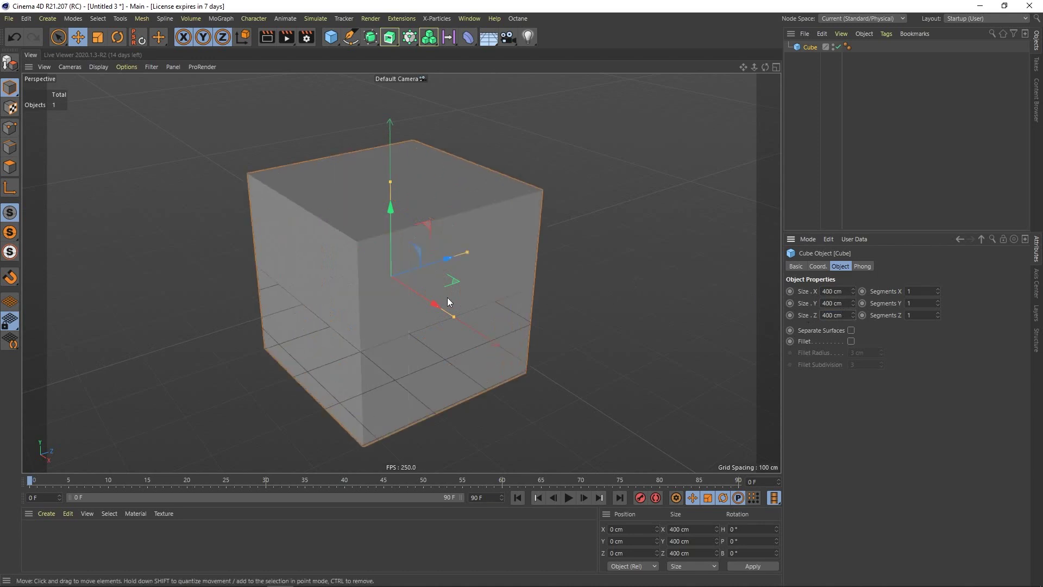
scroll(435, 300, "down", 3)
mouse_move(416, 305)
left_mouse_down("alt")
mouse_move(426, 282)
mouse_move(399, 295)
left_mouse_up("alt")
scroll(399, 300, "up", 3)
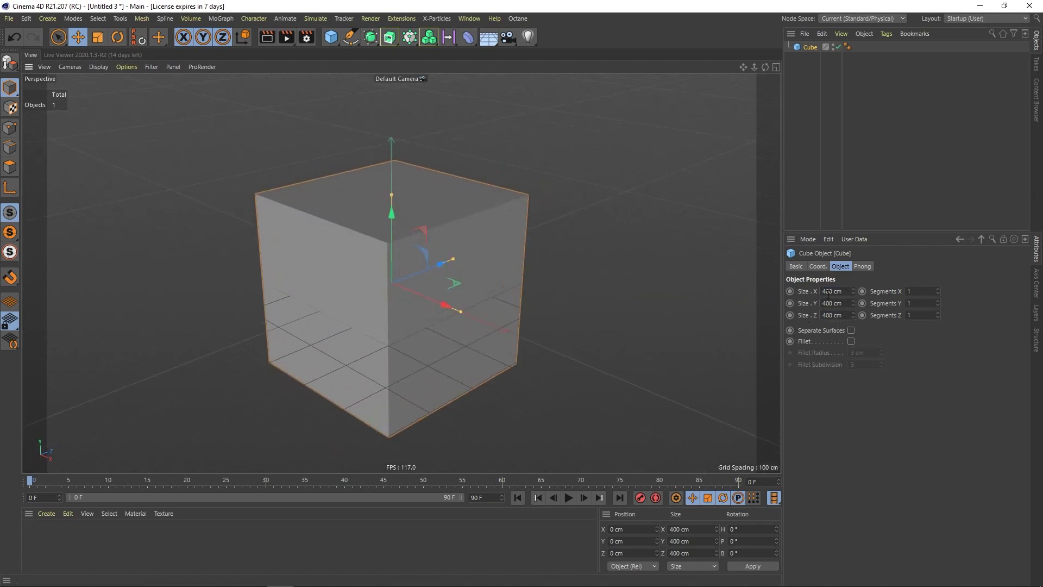
left_click_drag(473, 304, 408, 253, "alt")
Step: Duplicate the cube with the original disabled, and make the copy a child of a new Atom Array
left_click(799, 66)
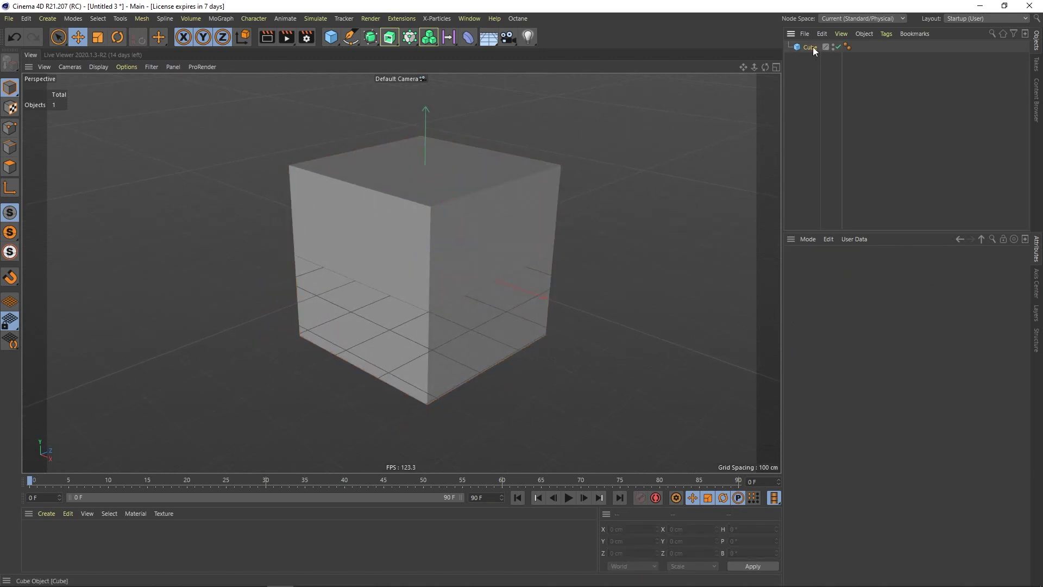
left_click_drag(811, 43, 812, 44, "ctrl")
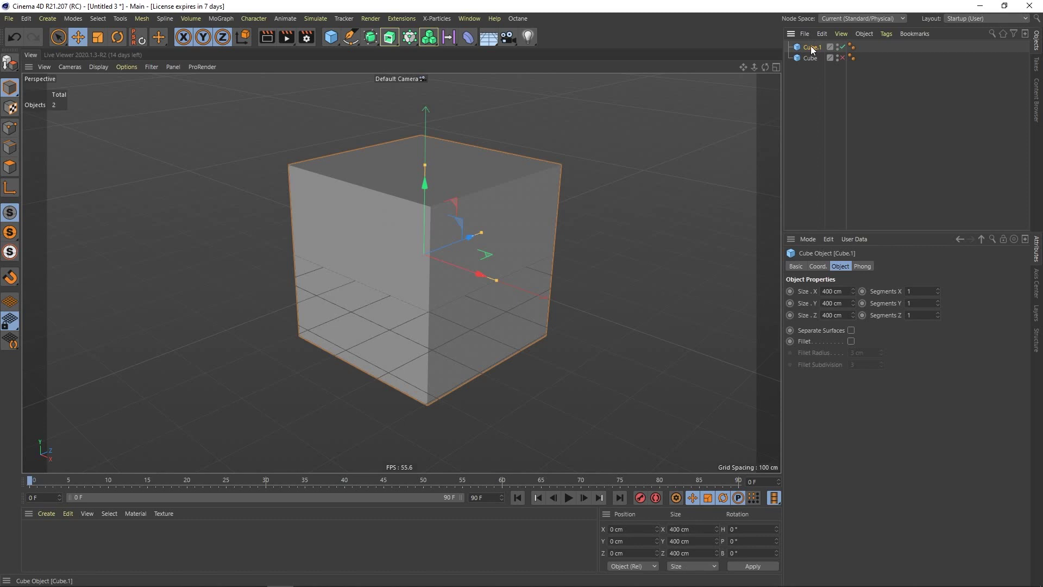
left_click(377, 43)
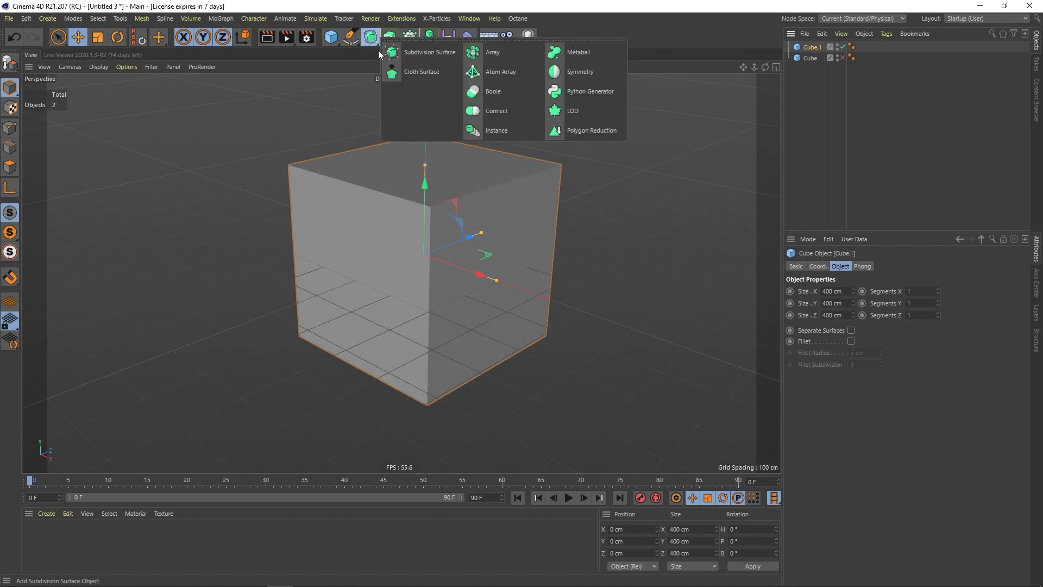
left_click(496, 73, "alt")
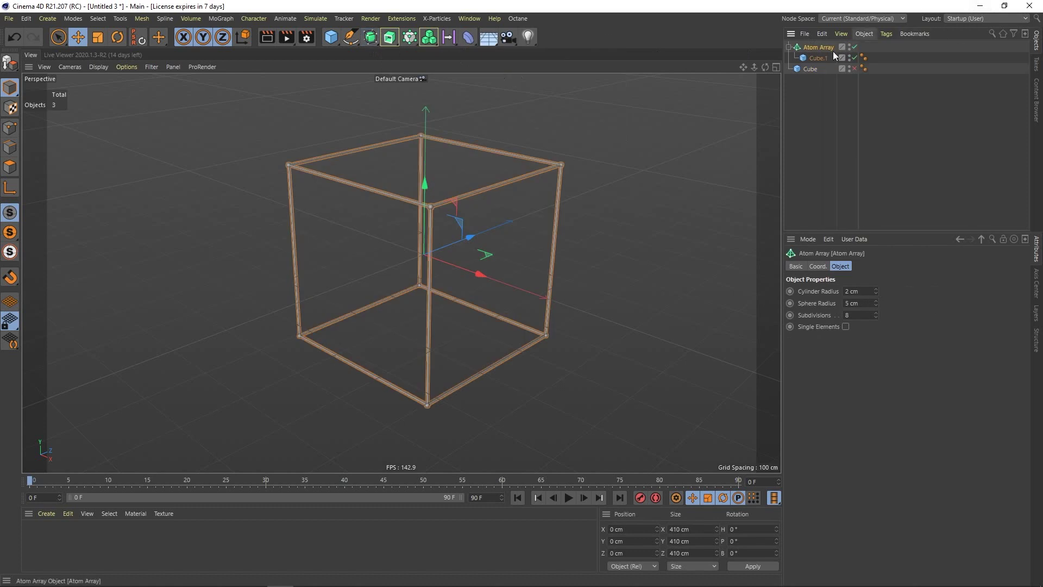
Step: Set both the cylinder radius and the sphere radius of the Atom Array to 1 cm
left_click_drag(861, 292, 838, 304)
type("11")
left_click_drag(595, 218, 465, 221, "alt")
left_click(537, 83)
left_click_drag(500, 136, 430, 219, "alt")
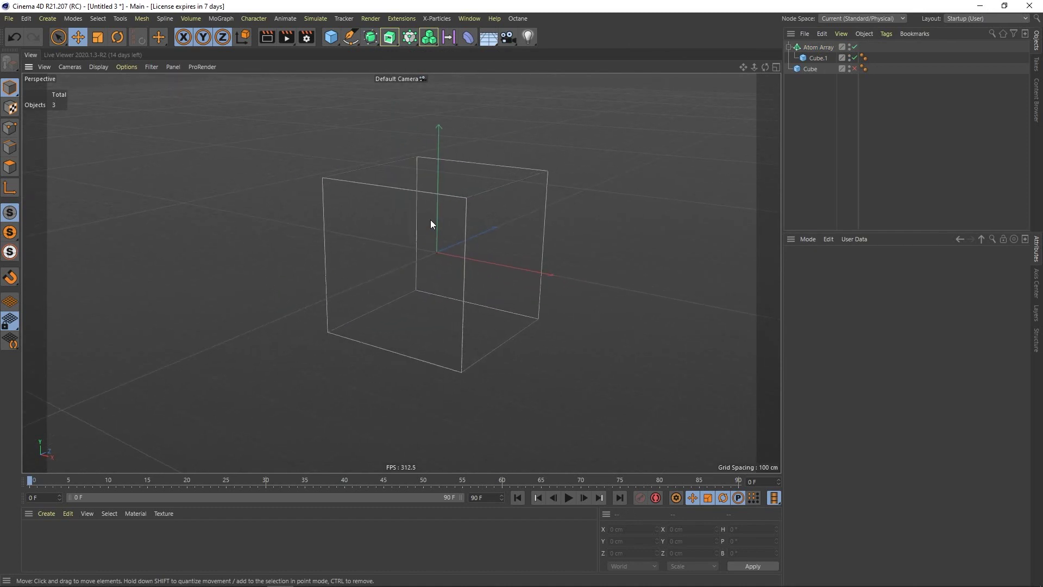
Step: Set the Y position of both the Atom Array's cube and the original cube to 200 cm
left_click(813, 57)
left_click(817, 265)
left_click(823, 303)
type("200")
key("Return")
left_click_drag(381, 283, 405, 276, "alt")
left_click(809, 69)
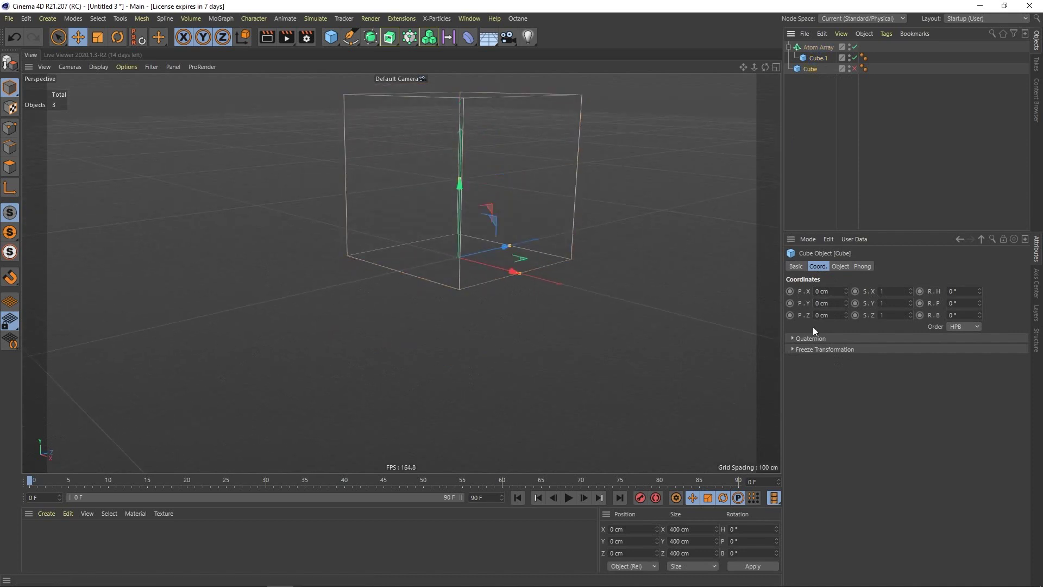
type("200")
key("Return")
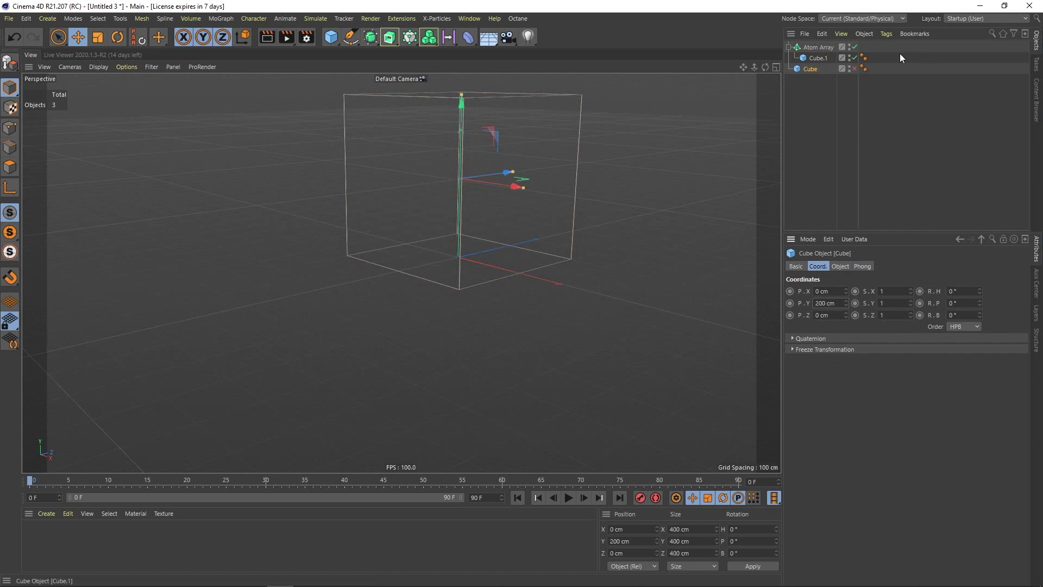
Step: Re-enable the original cube and give it a Collider Body simulation tag
left_click(855, 69)
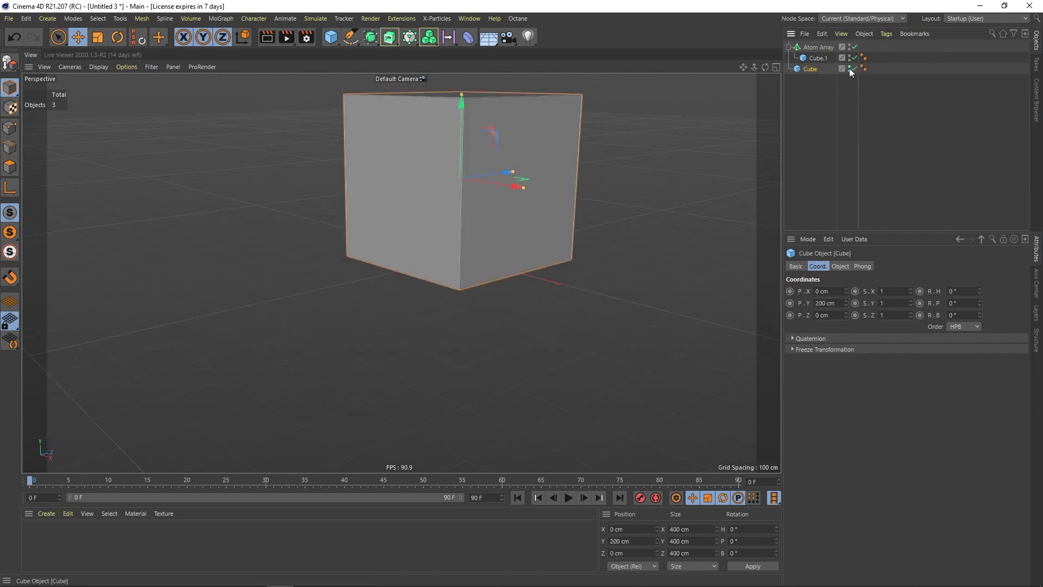
left_click(848, 72)
left_click_drag(514, 203, 474, 246, "alt")
scroll(474, 235, "up", 1)
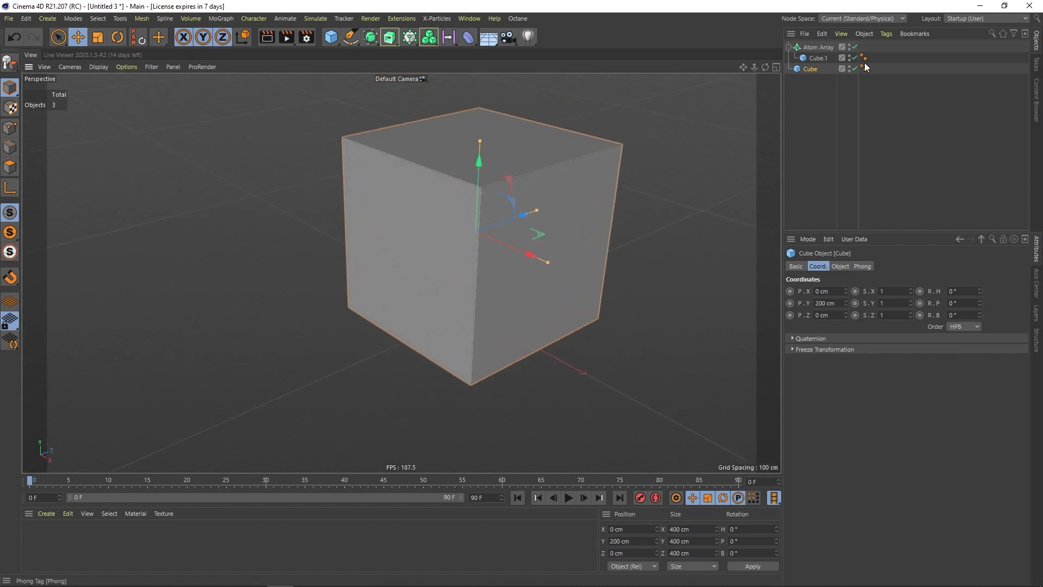
right_click(814, 70)
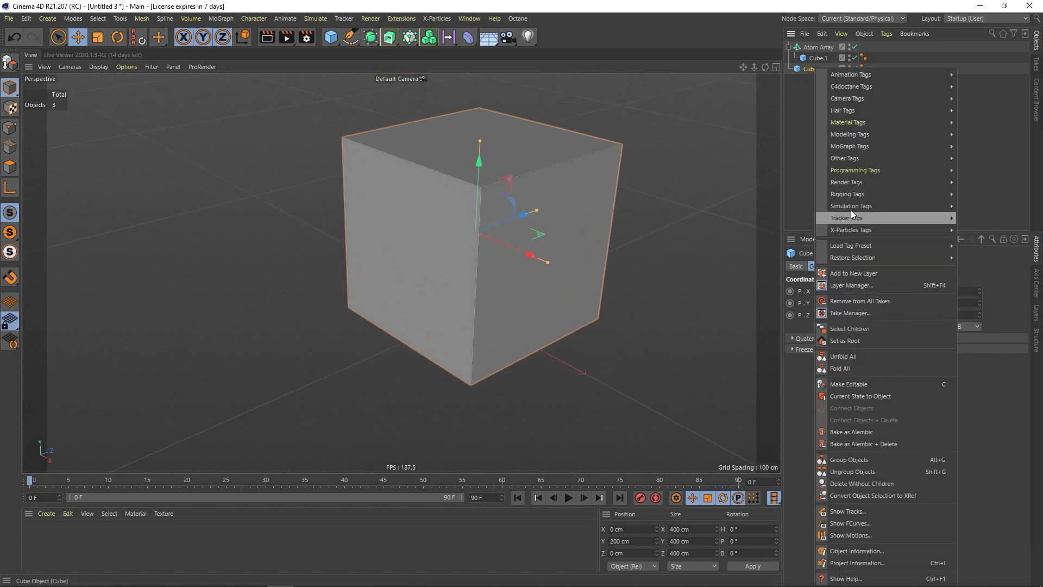
mouse_move(851, 206)
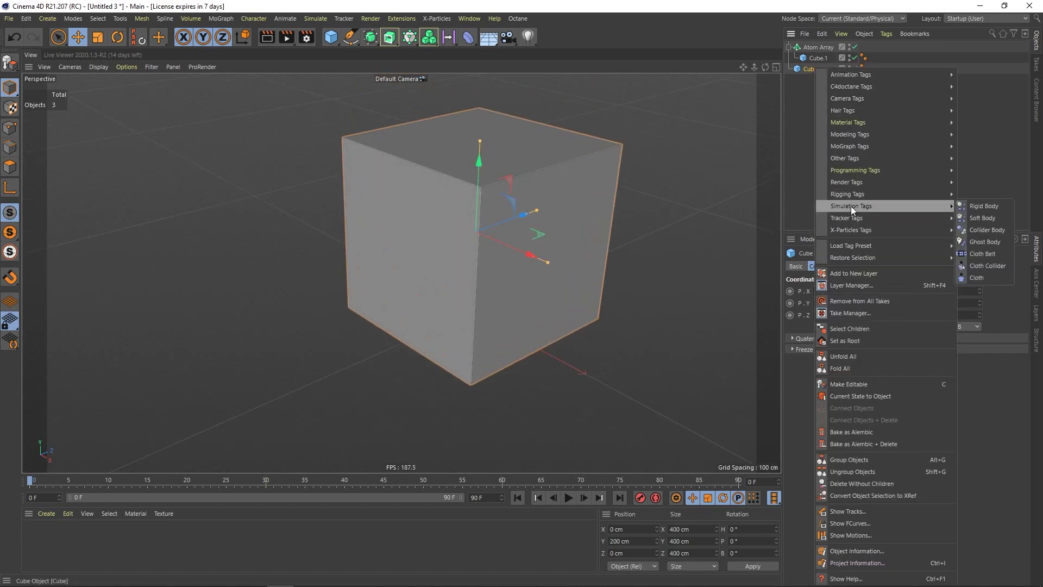
left_click(982, 230)
left_click(864, 69)
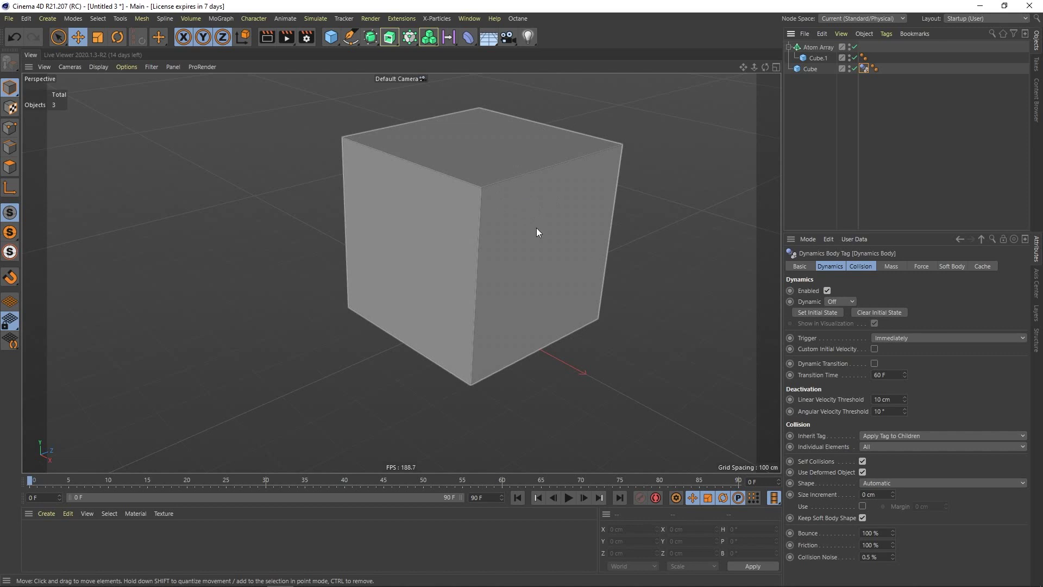
Step: Set the collision shape of the original cube's dynamics tag to Static Mesh
left_click_drag(531, 250, 563, 249, "alt")
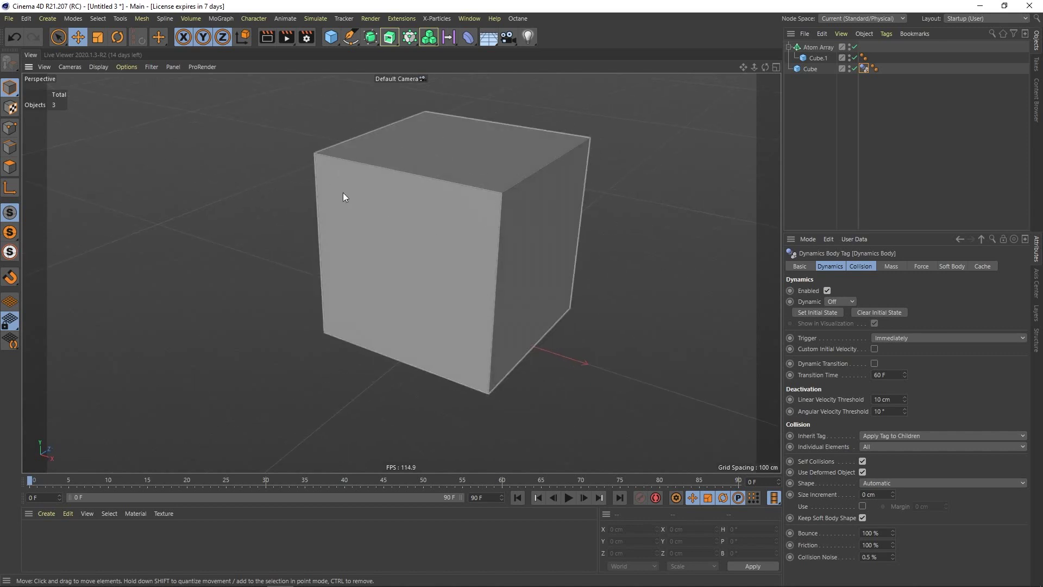
left_click(892, 484)
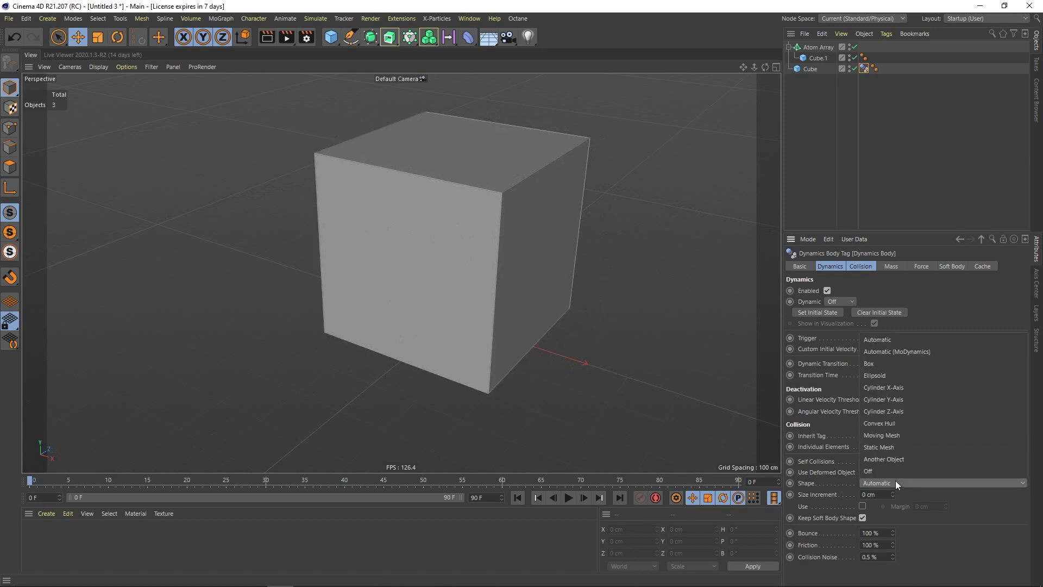
left_click(885, 446)
left_click_drag(454, 246, 518, 226, "alt")
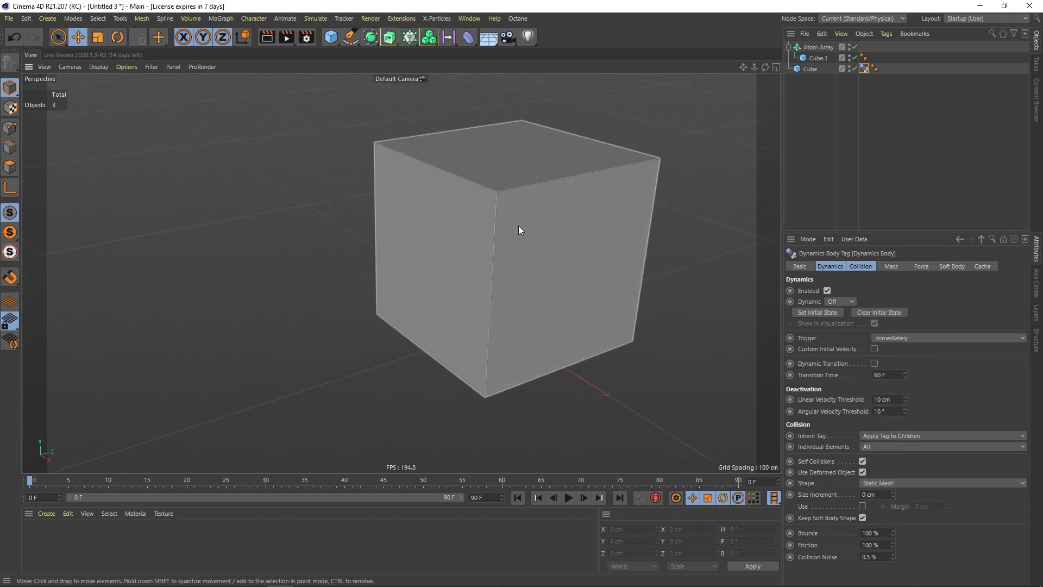
Step: Turn off the visibility of the solid collider cube without disabling the object
left_click(831, 93)
left_click(849, 66)
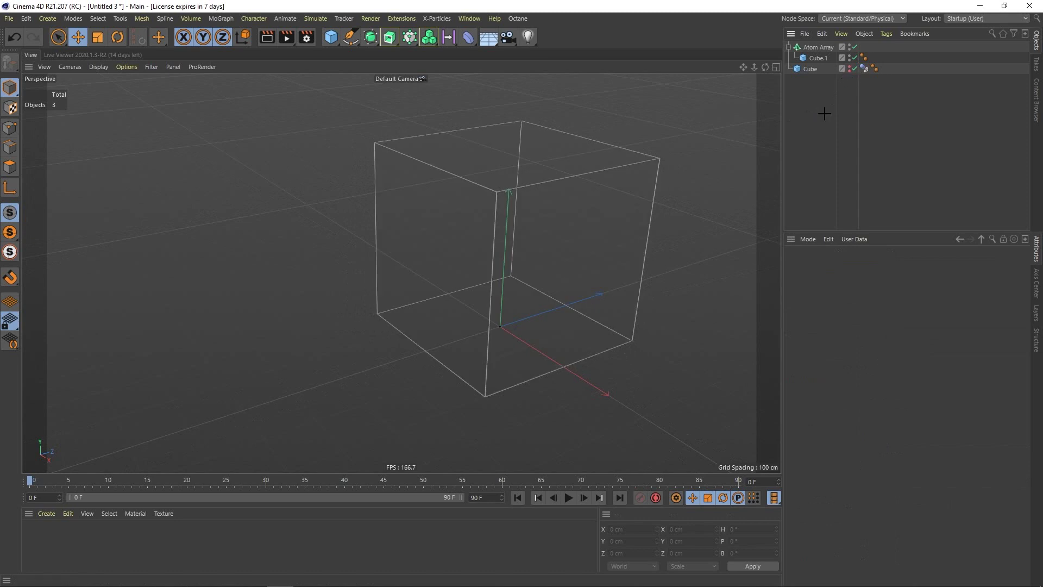
left_click_drag(345, 285, 408, 294, "alt")
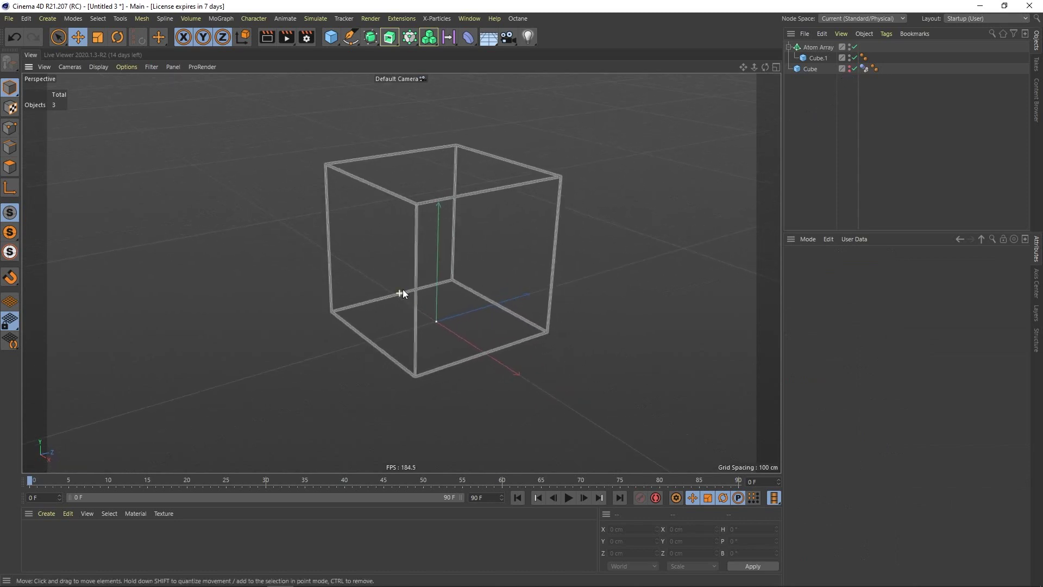
Step: Add a plane as the floor and enlarge it to about 1882 by 1912 cm around the cube frame
left_click_drag(335, 42, 433, 135)
scroll(444, 275, "down", 4)
left_click_drag(483, 294, 553, 225)
scroll(459, 306, "down", 2)
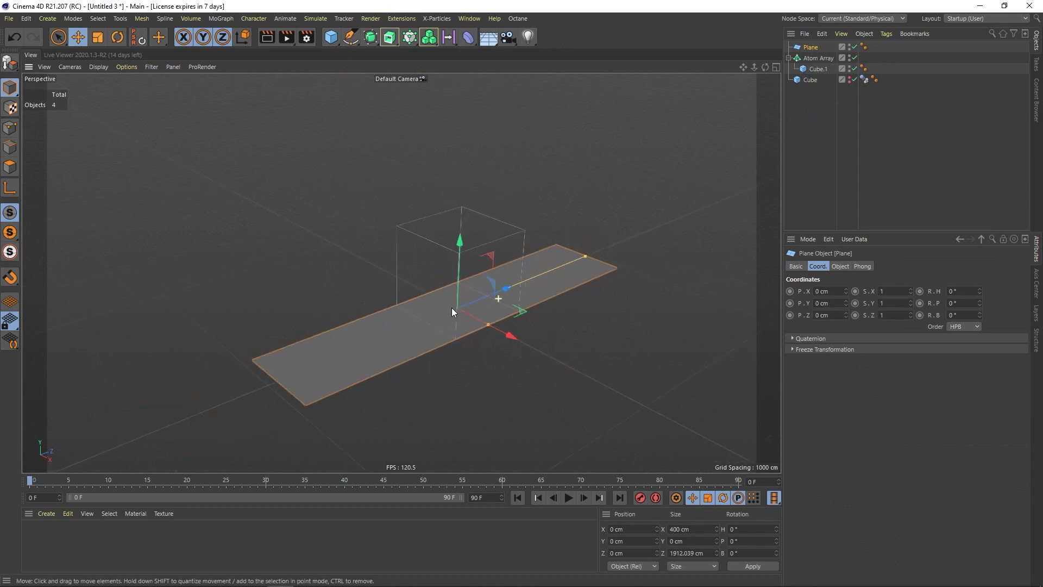
left_click_drag(475, 314, 658, 377)
scroll(450, 257, "down", 3)
left_click_drag(424, 267, 381, 270, "alt")
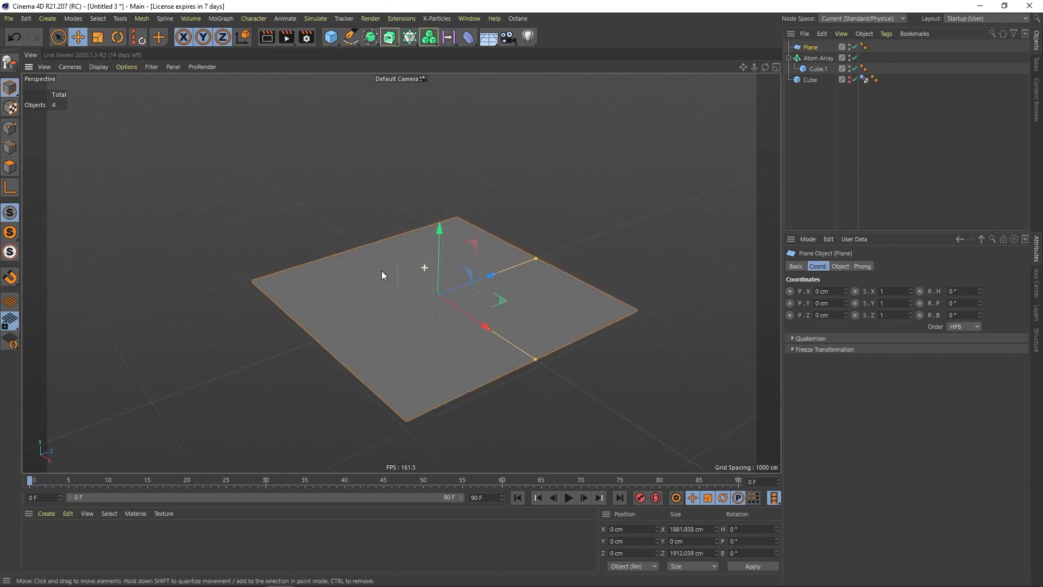
Step: Show the viewport shading with lines and enlarge the floor plane to about 2771 cm in X by 3287 cm in Z
left_click(100, 68)
left_click(115, 93)
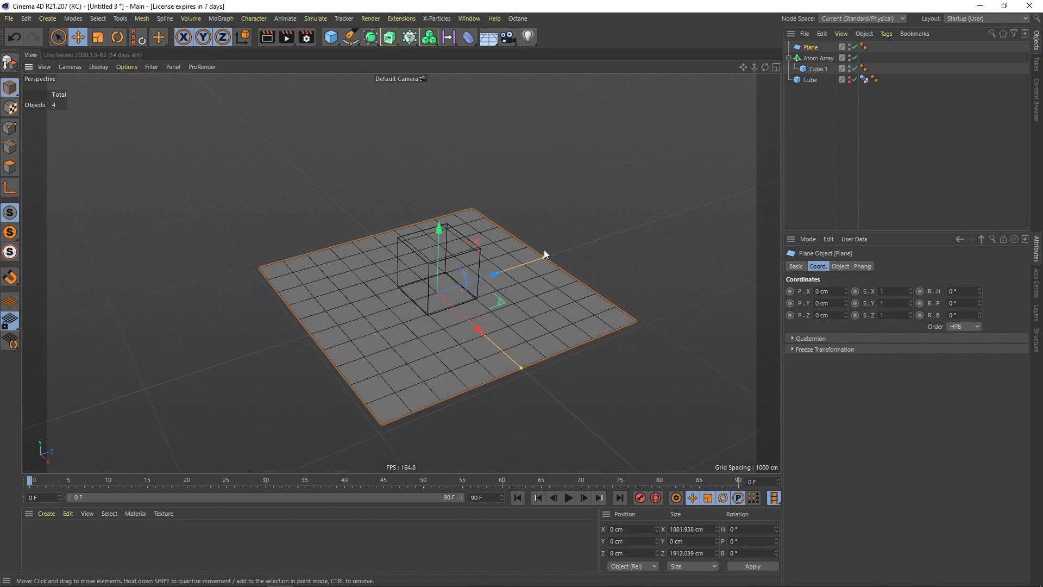
left_click_drag(545, 258, 615, 235)
left_click_drag(397, 311, 426, 317, "alt")
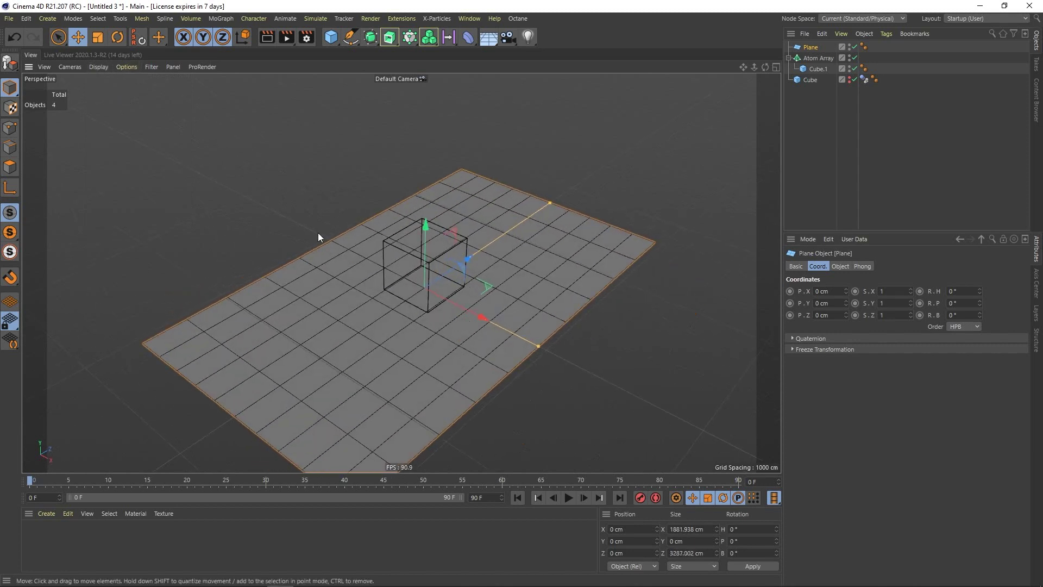
key("n")
key("a")
key("n")
key("b")
middle_click_drag(416, 296, 458, 275, "alt")
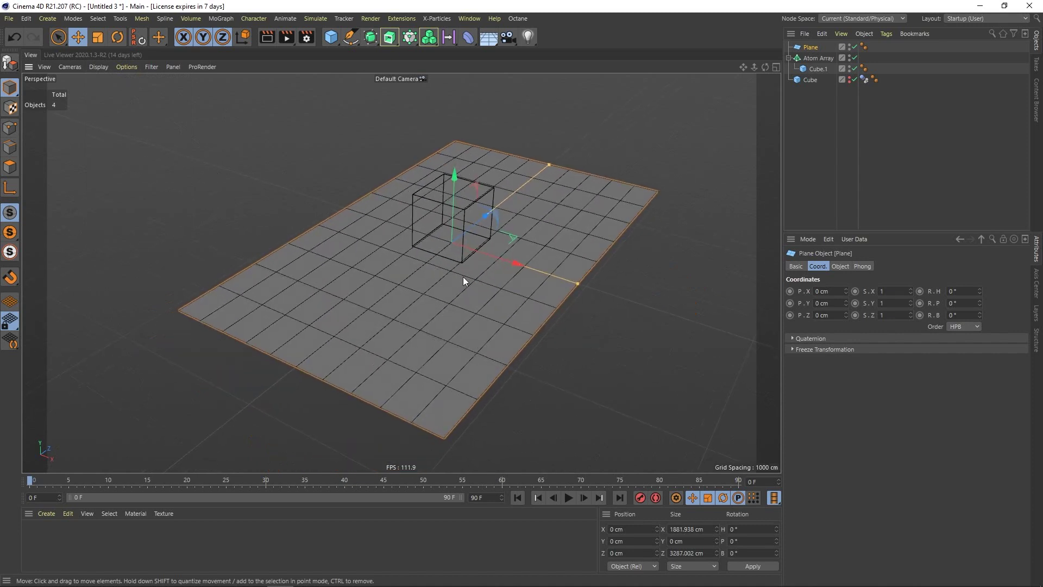
left_click_drag(572, 283, 650, 304)
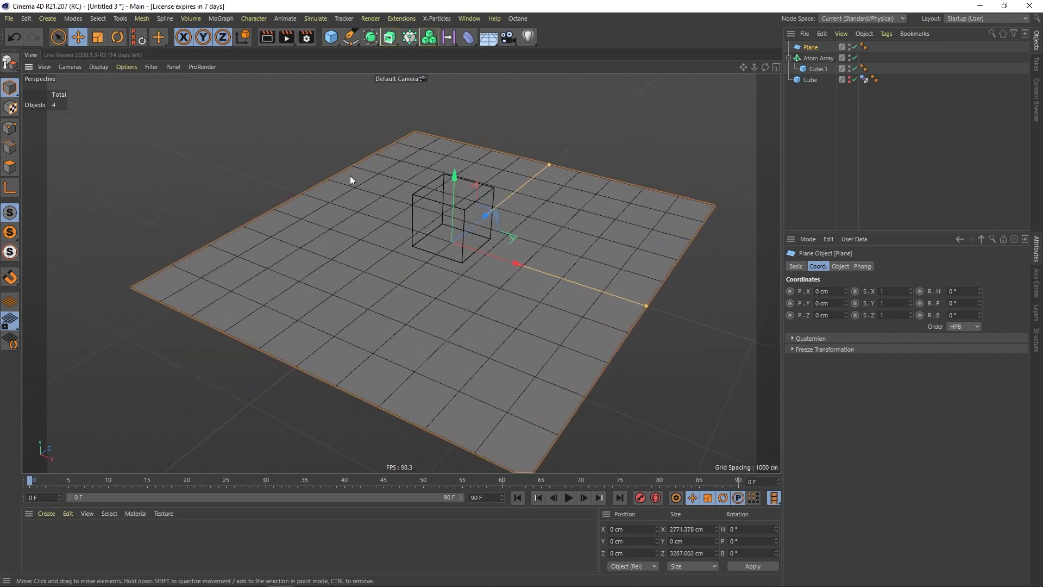
Step: Set the floor plane's width and height segments to 1 each
left_click(839, 267)
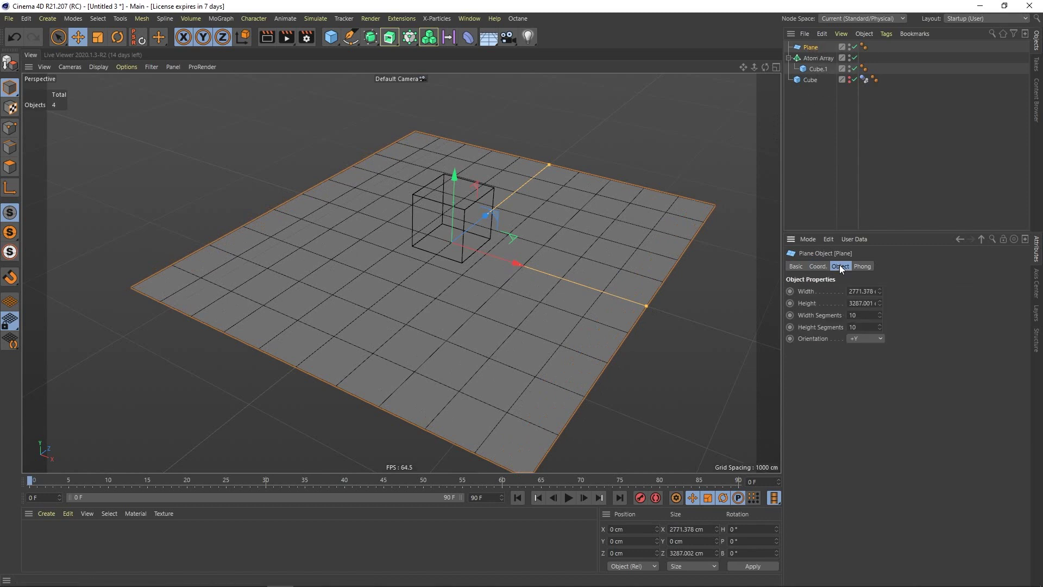
left_click_drag(865, 328, 840, 329)
type("1")
key("Return")
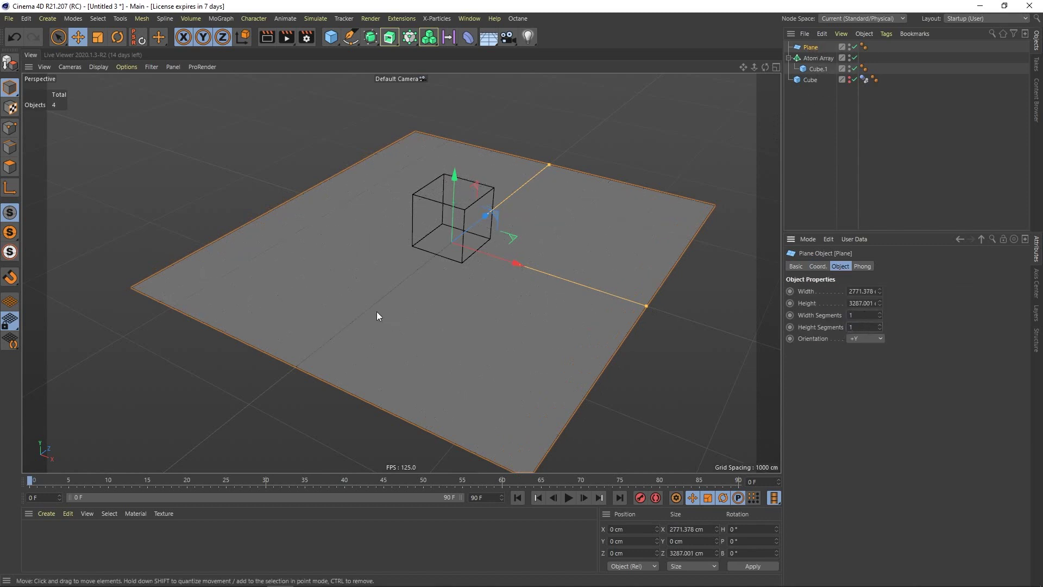
Step: Convert the floor plane to an editable polygon object and switch to edge editing mode
right_click_drag(376, 311, 367, 294, "alt")
left_click_drag(367, 295, 355, 291, "alt")
left_click(10, 63)
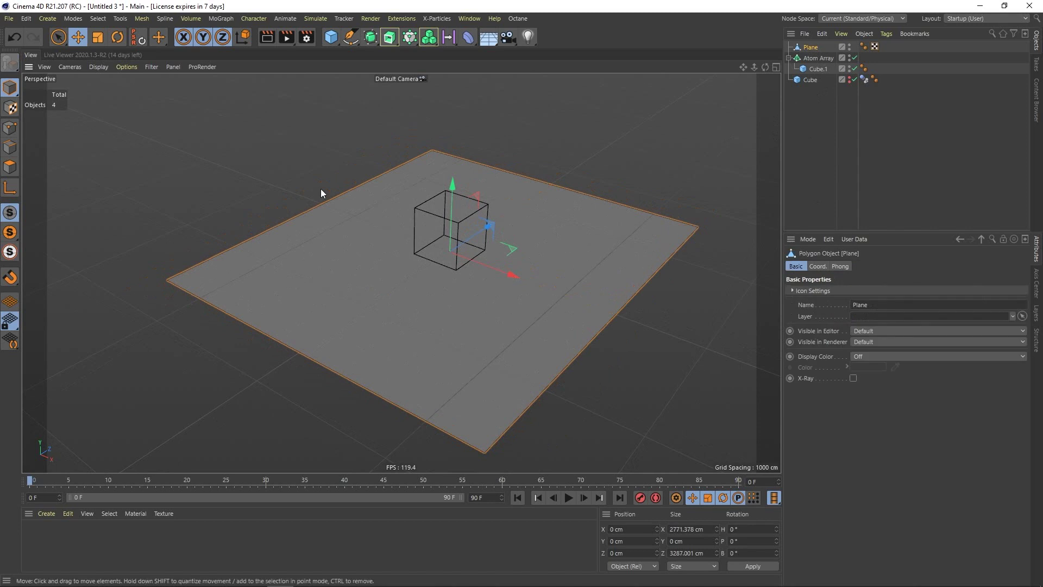
left_click_drag(320, 188, 337, 204, "alt")
left_click(12, 152)
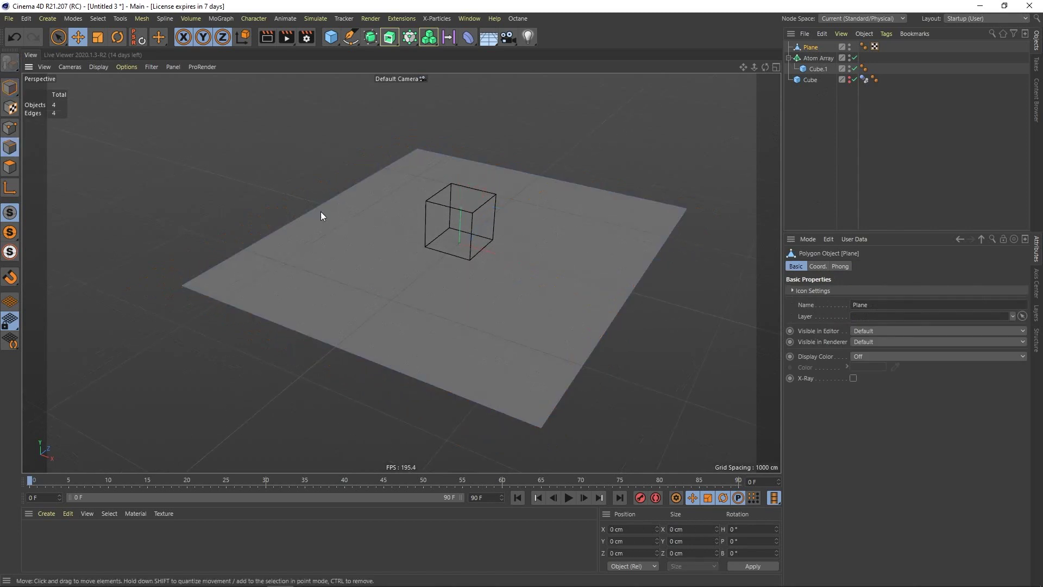
Step: Extrude the floor plane's edge behind the cube frame straight up into a wall about 1644 cm high
left_click(60, 37)
left_click(317, 211)
left_click_drag(317, 210, 391, 249, "alt")
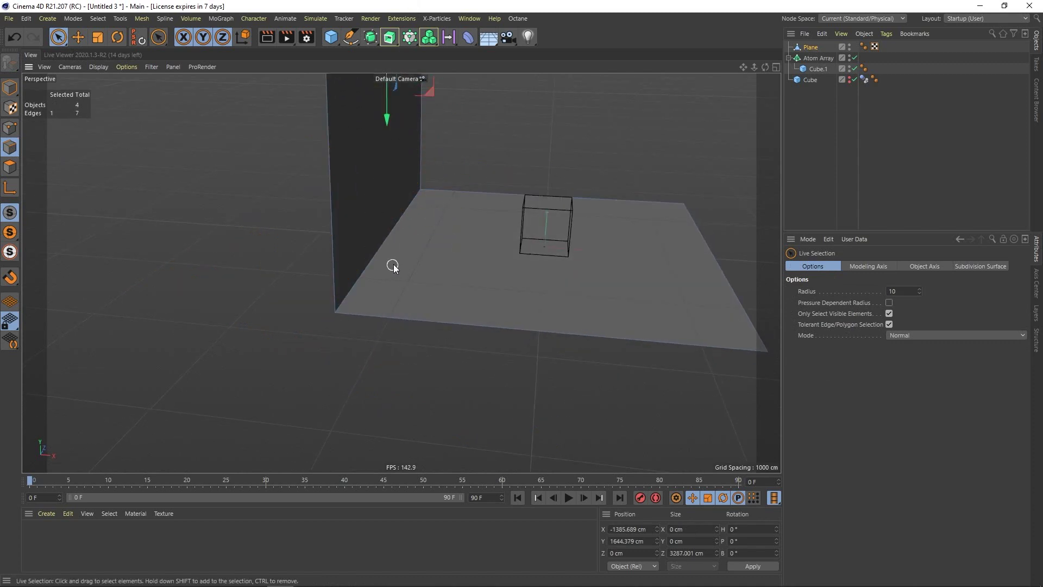
left_click_drag(393, 266, 363, 242, "alt")
Step: Bevel the fold edge between floor and wall with an 833 cm offset and 30 subdivisions, and deselect the plane
left_click(391, 233)
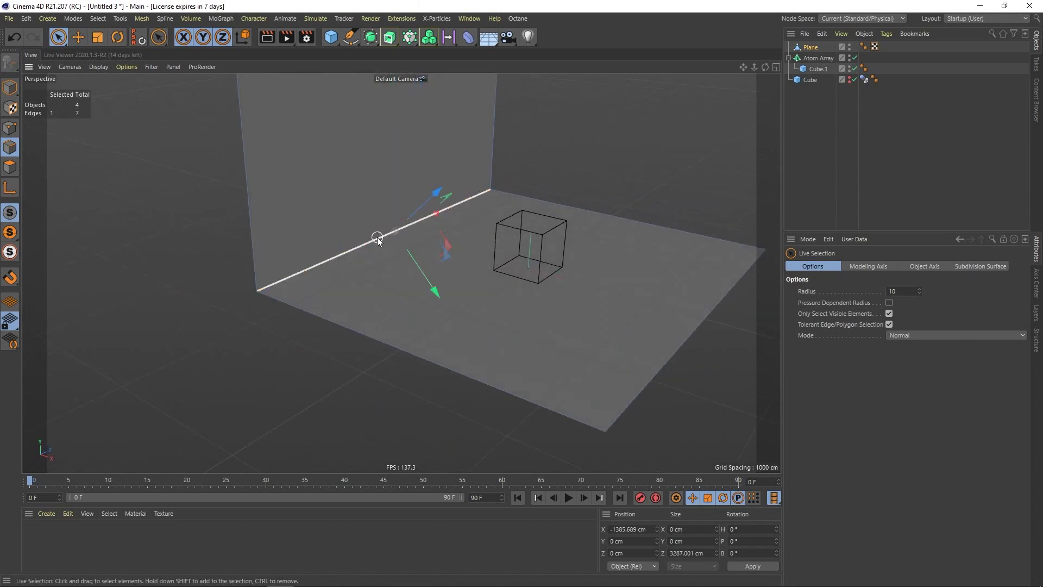
key("m")
key("s")
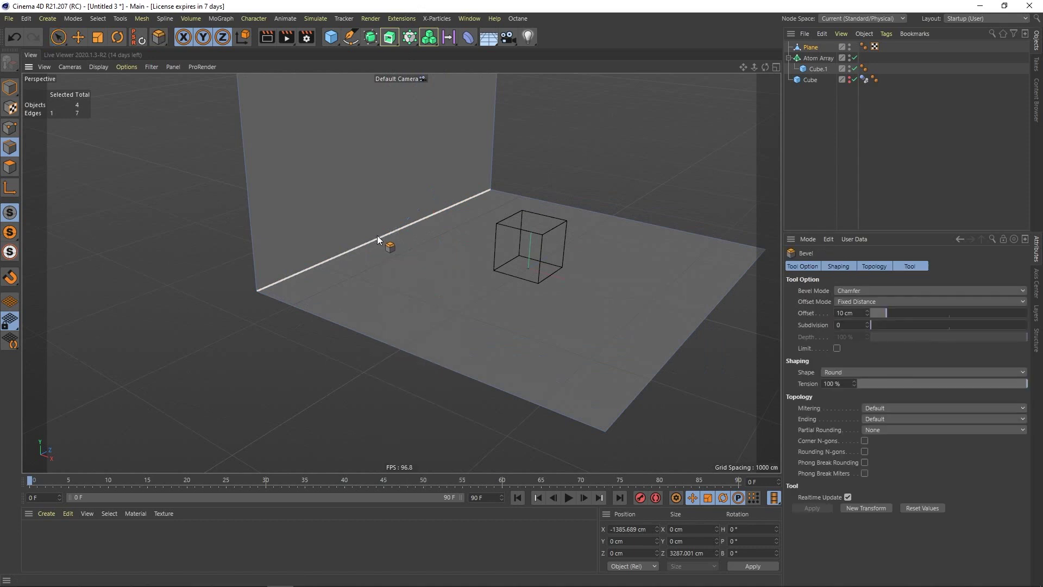
left_click_drag(333, 215, 635, 157)
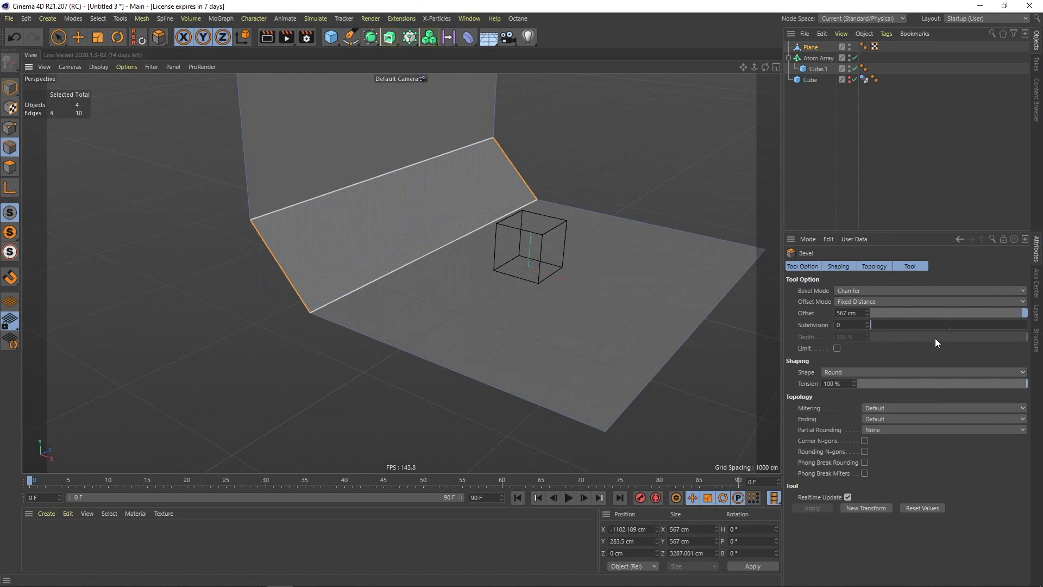
left_click_drag(882, 327, 875, 325)
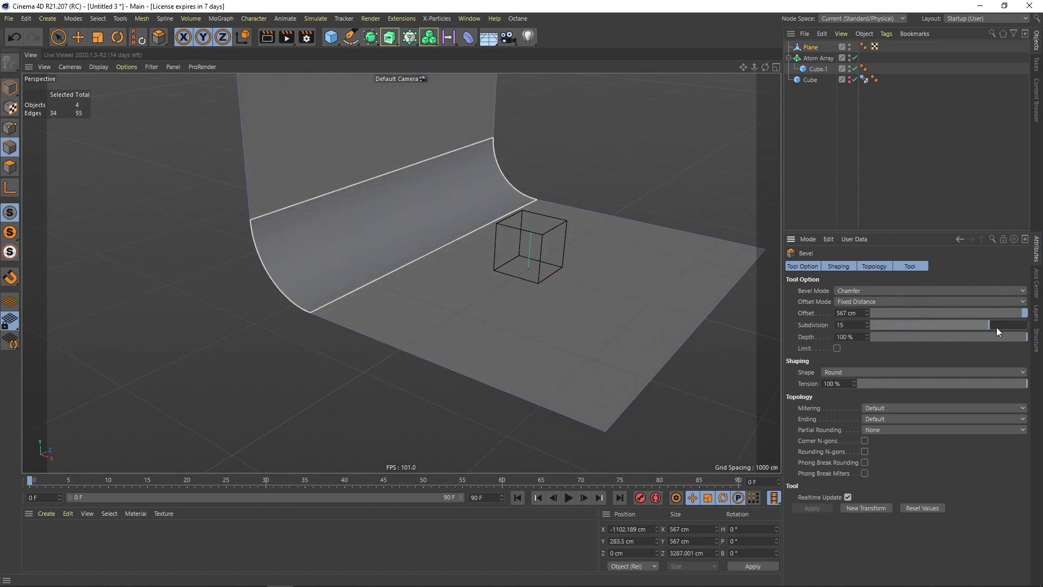
type("3")
left_click_drag(855, 324, 873, 167)
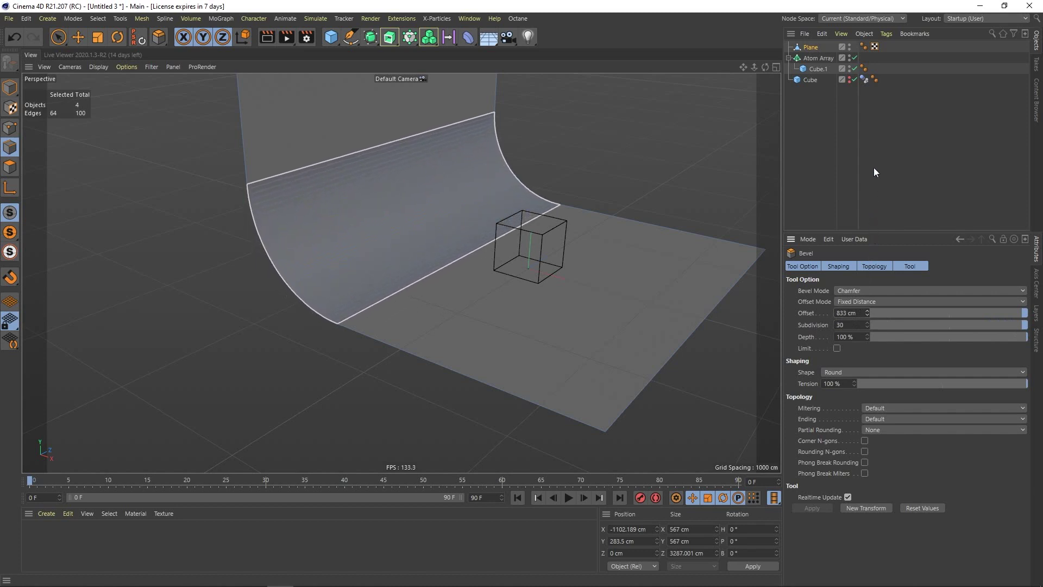
left_click_drag(413, 281, 387, 296, "alt")
left_click(838, 119)
left_click(65, 41)
left_click(119, 49)
Step: Add a sphere and raise it to about 211 cm in Y, inside the cube frame
right_click_drag(390, 294, 492, 241, "alt")
middle_click_drag(481, 241, 460, 334, "alt")
left_click_drag(461, 334, 433, 352, "alt")
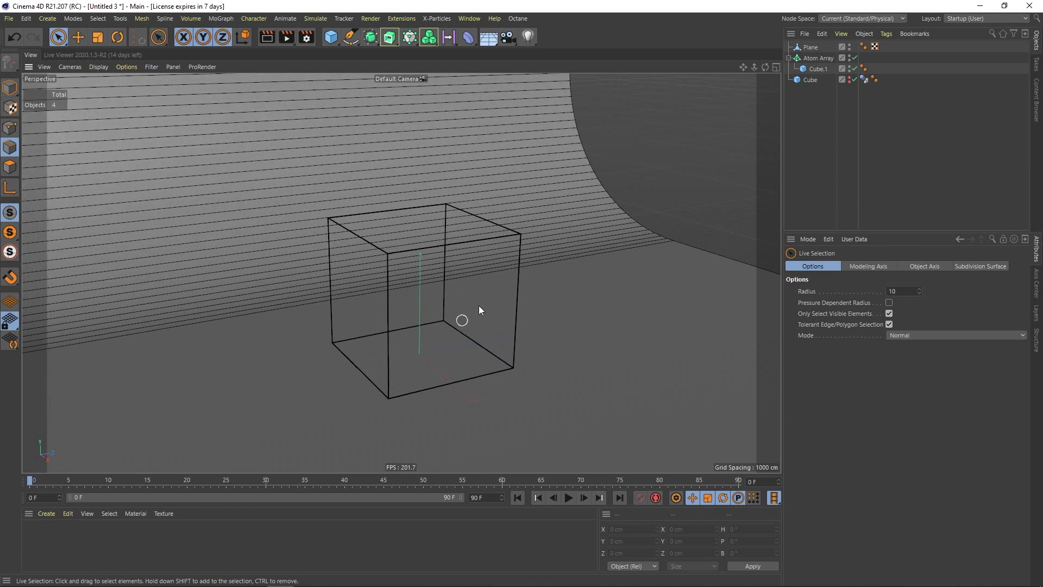
left_click_drag(329, 37, 545, 71)
left_click_drag(429, 266, 395, 204, "alt")
left_click_drag(405, 245, 375, 239, "alt")
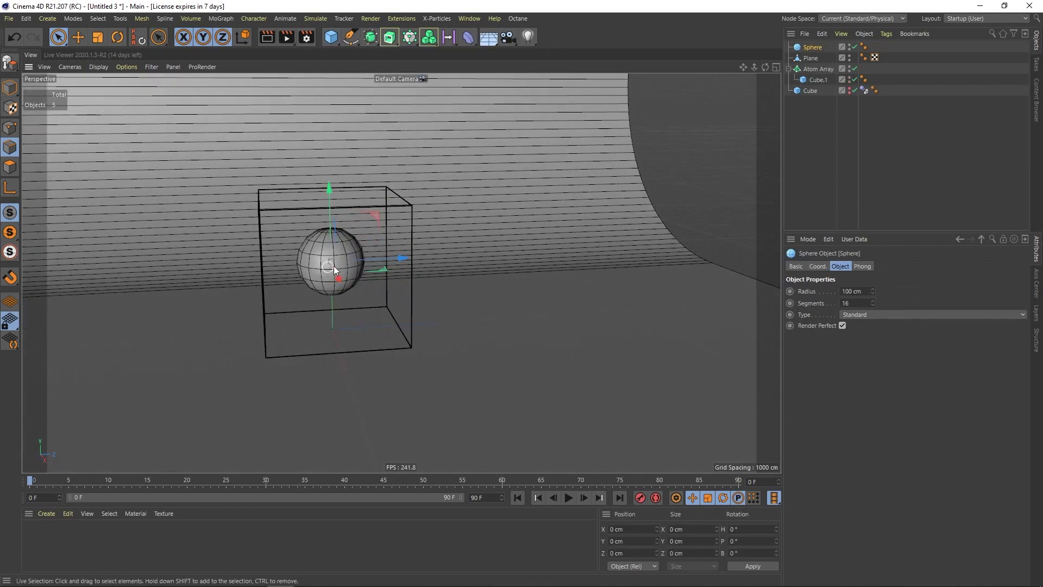
right_click_drag(328, 269, 337, 253, "alt")
middle_click_drag(323, 251, 374, 253, "alt")
left_click_drag(374, 253, 427, 266, "alt")
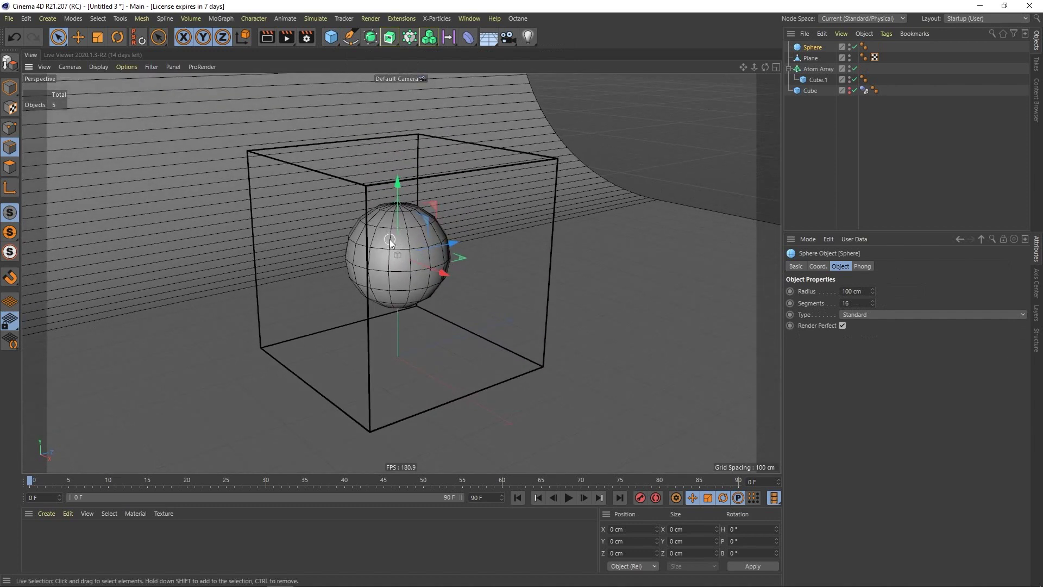
right_click_drag(390, 240, 411, 240, "alt")
Step: Change the sphere's type to Icosahedron and set its segments to 20
left_click(917, 315)
left_click(869, 349)
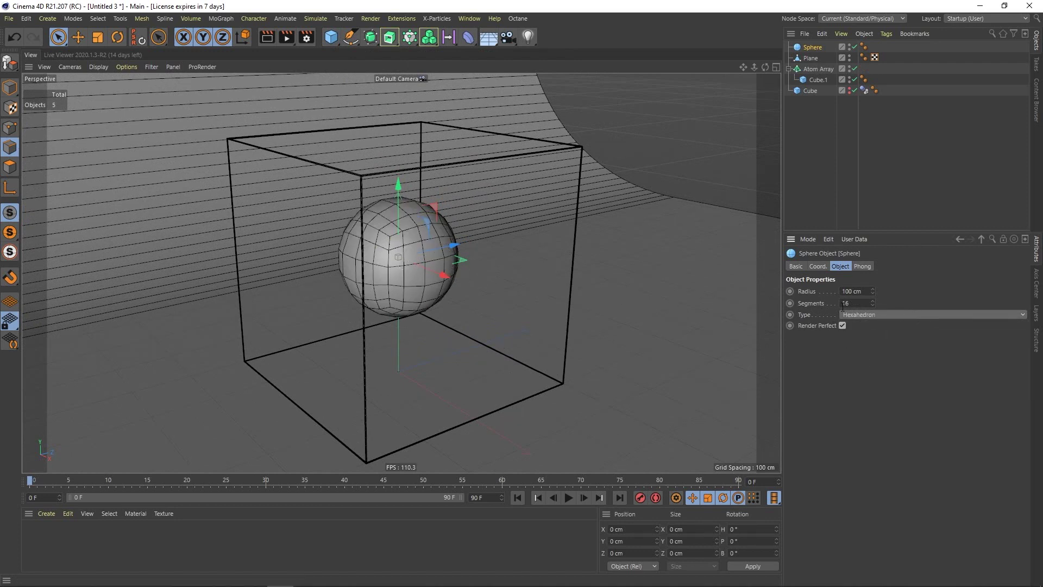
scroll(1015, 311, "down", 2)
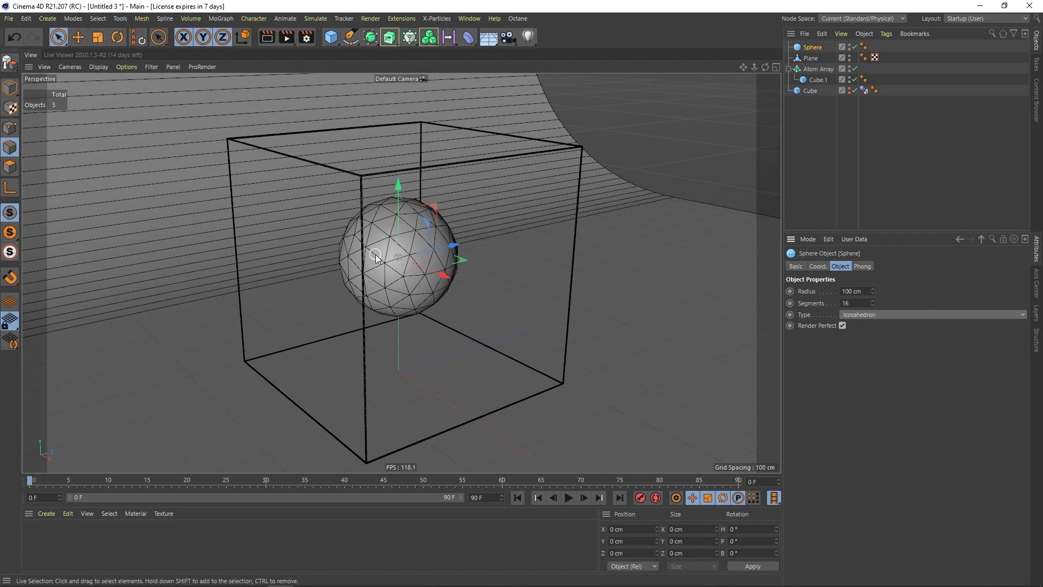
type("20")
key("Return")
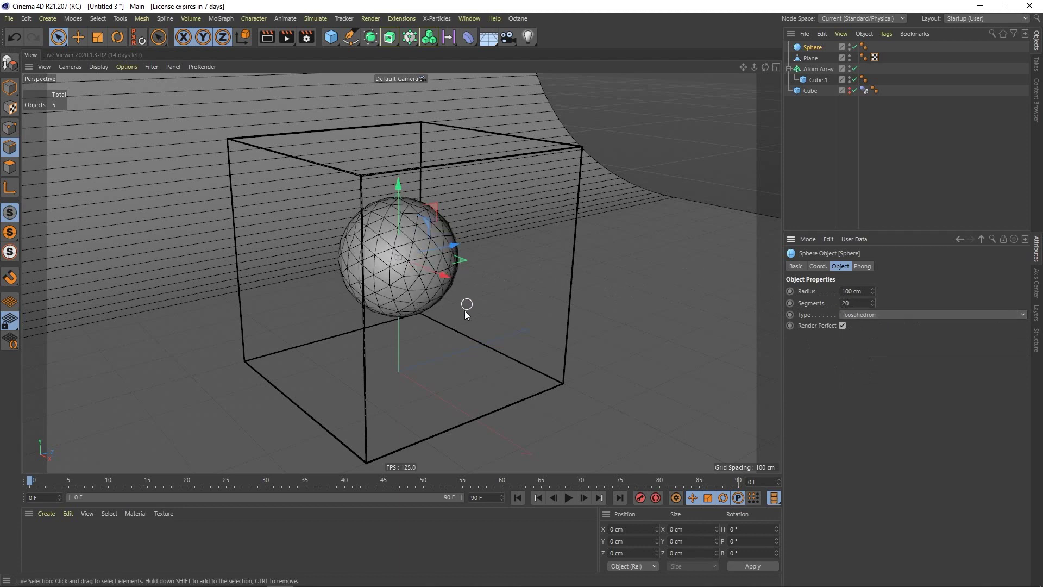
left_click_drag(419, 277, 444, 272, "alt")
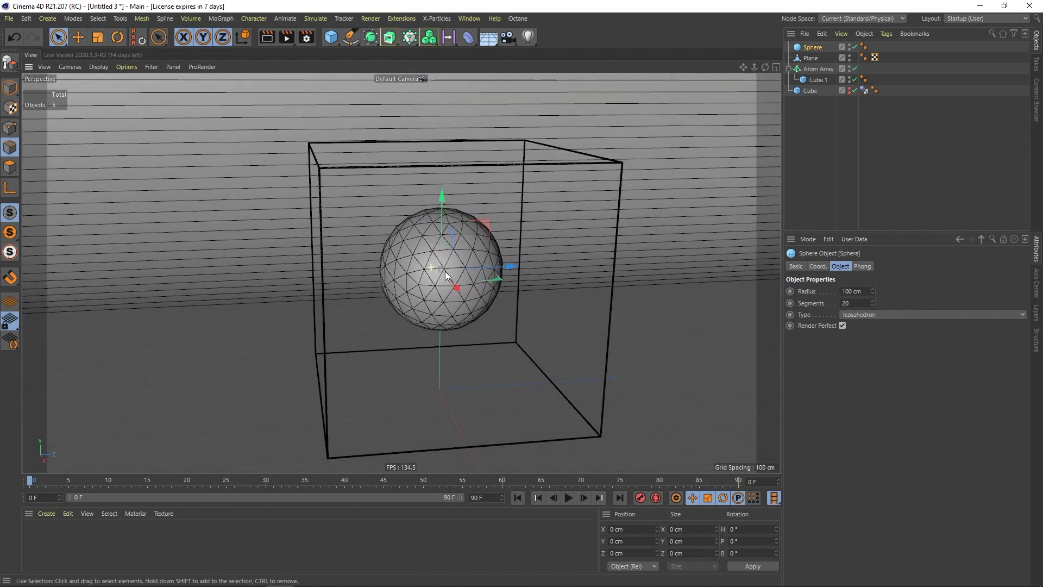
Step: Switch to model mode and shrink the sphere to a radius of about 73 cm
left_click(800, 138)
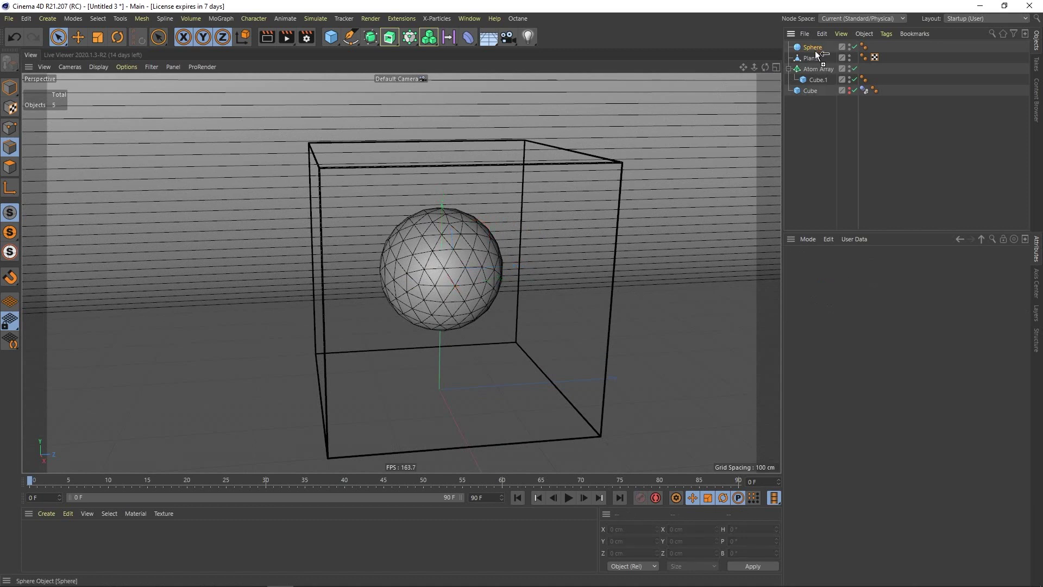
left_click(815, 48)
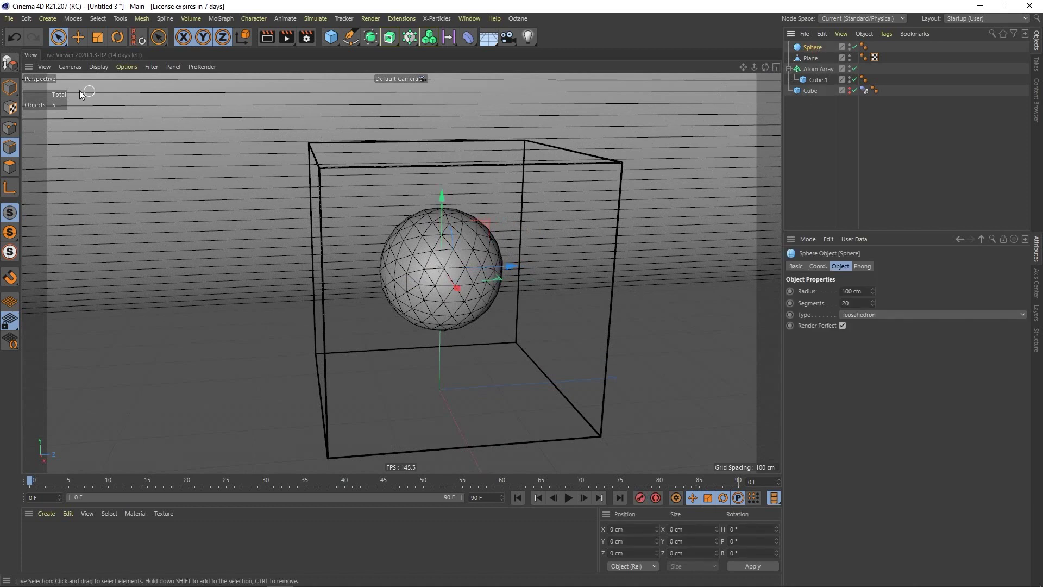
left_click(8, 89)
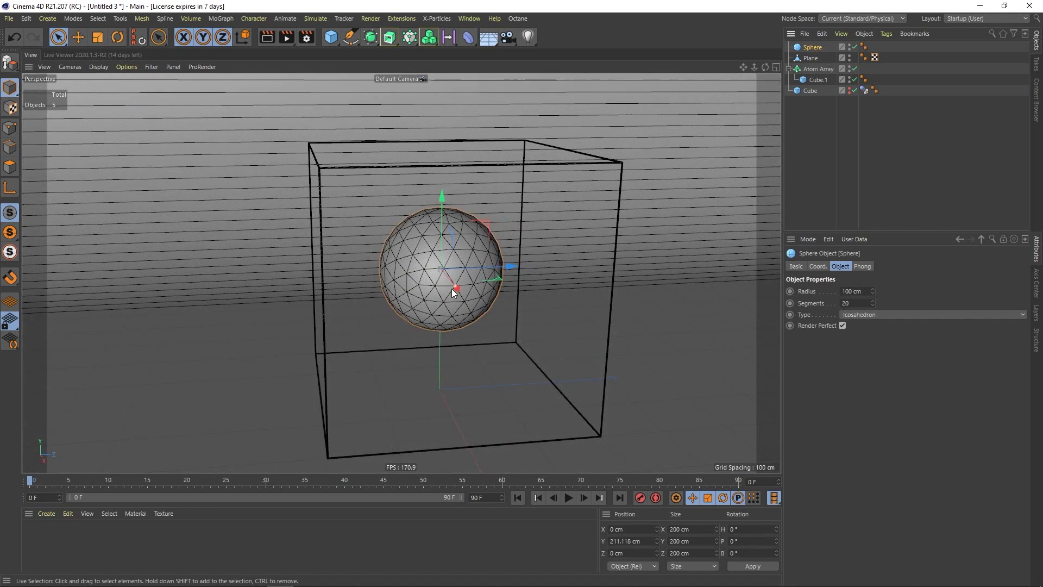
left_click_drag(454, 283, 459, 283)
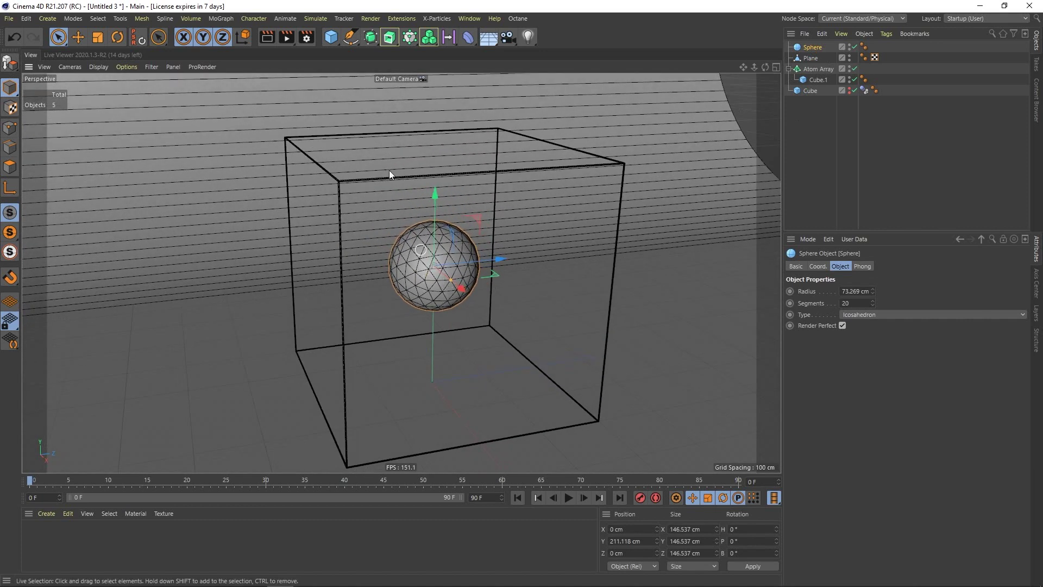
Step: Add a MoGraph Cloner and make the sphere its child
left_click(222, 19)
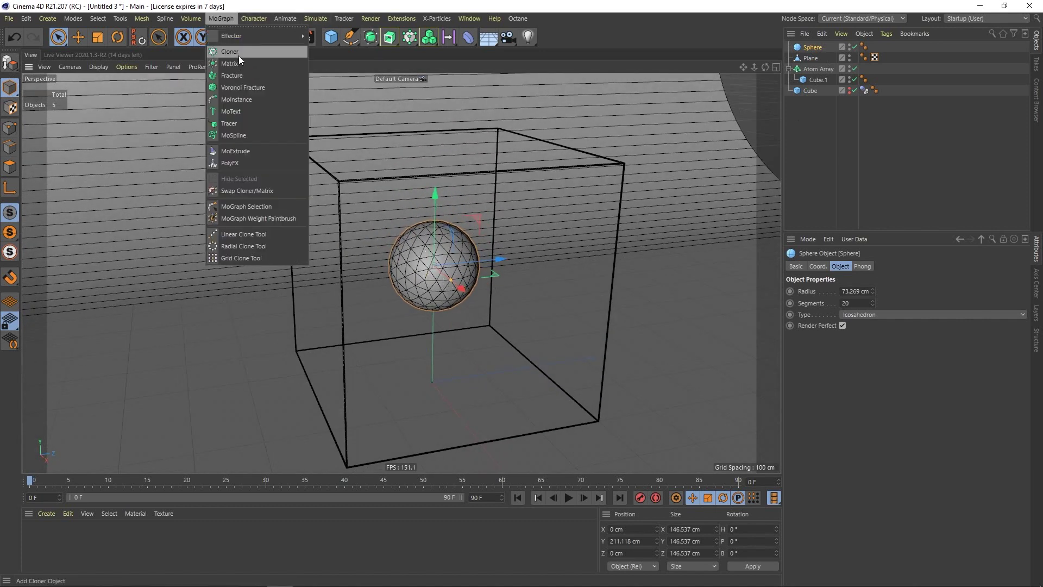
left_click(240, 53)
left_click_drag(810, 57, 811, 47)
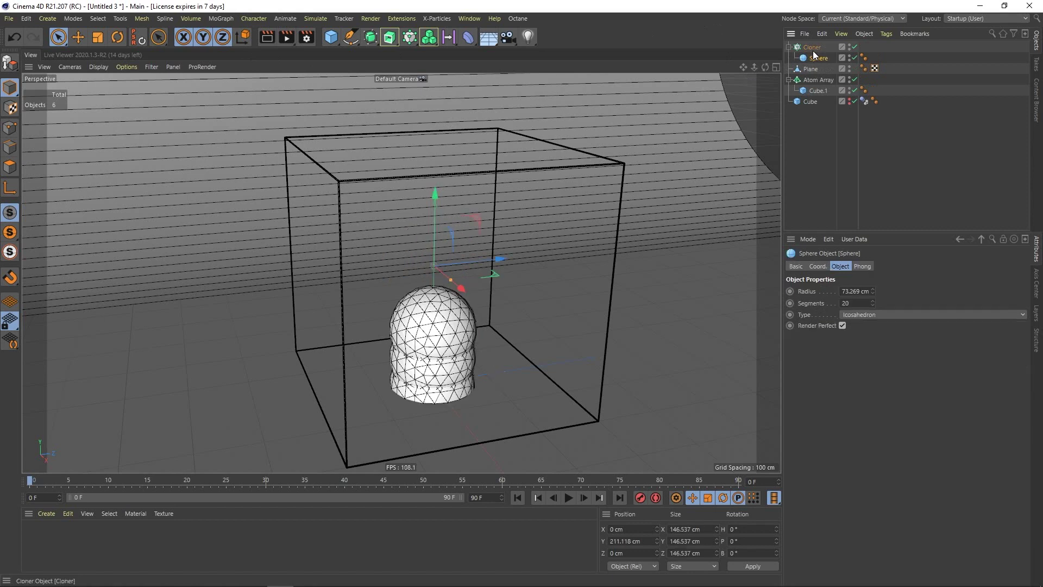
Step: Set the cloner to Grid Array mode and raise it to about 193 cm in Y
left_click(858, 290)
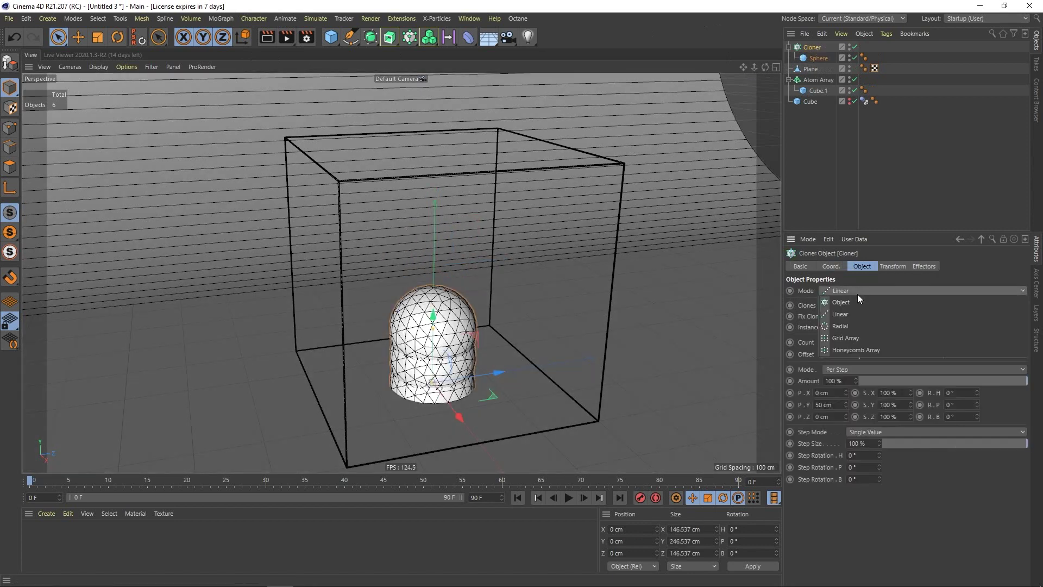
left_click(847, 340)
left_click_drag(436, 340, 444, 217)
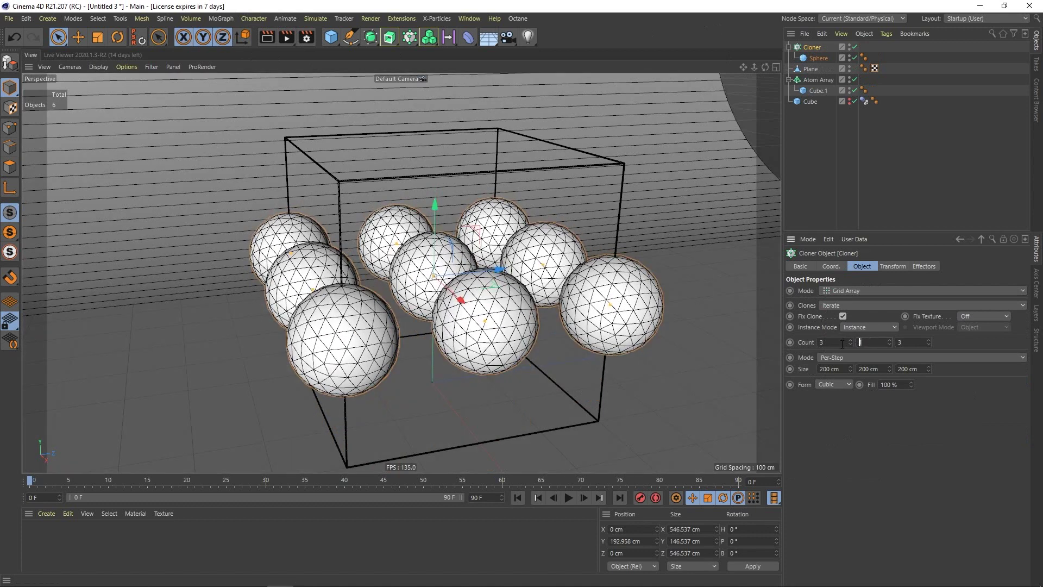
Step: Set the cloner's grid count to 3 by 3 by 3 and its per-step size to 100 cm on each axis
key("Return")
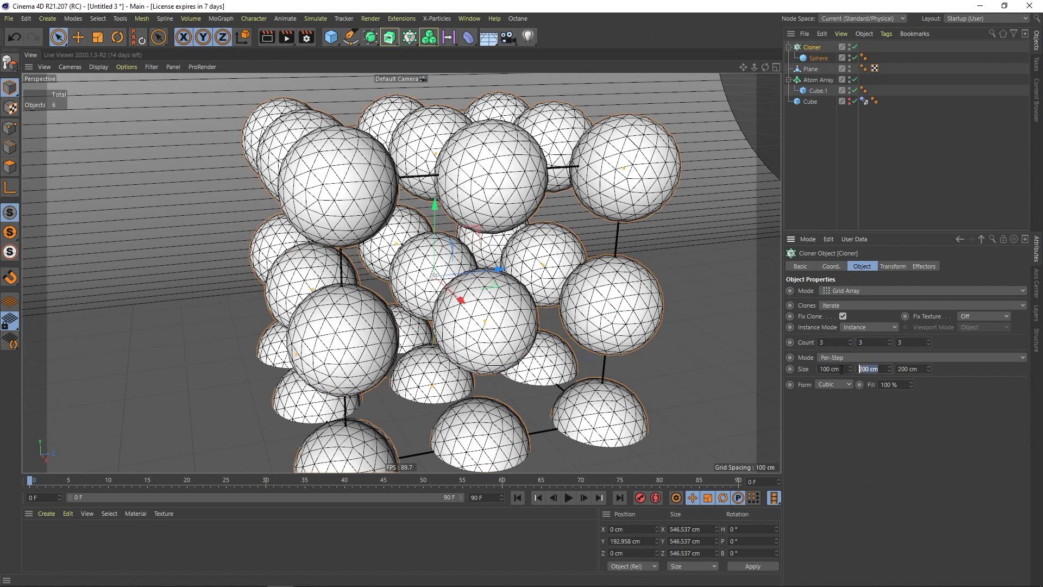
type("100100")
key("Return")
left_click_drag(390, 293, 341, 296, "alt")
Step: Try a 40 cm radius for the cloned sphere and set it to 50 cm
left_click(817, 58)
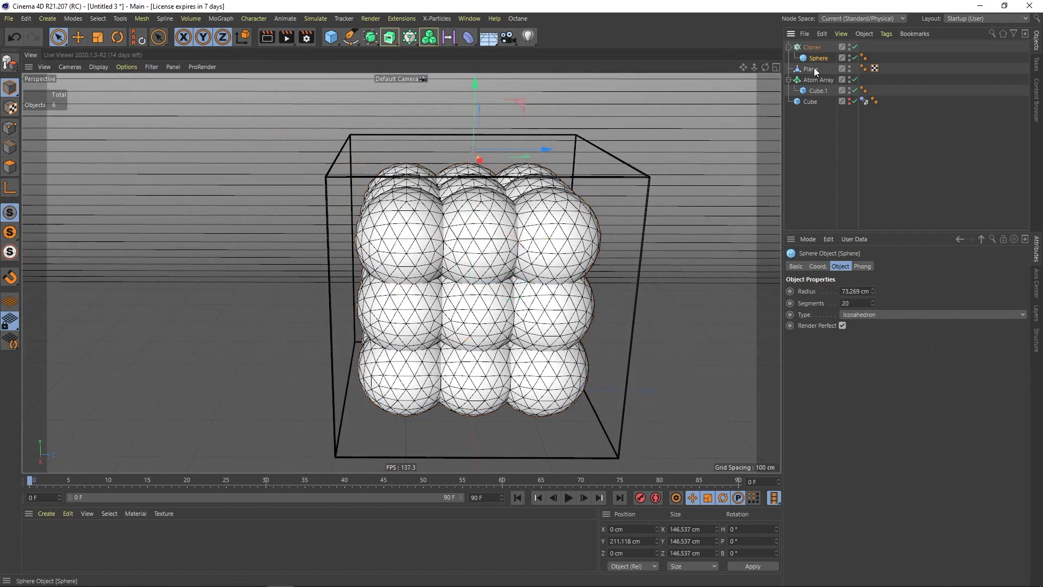
left_click(857, 292)
type("40")
key("Return")
left_click_drag(575, 274, 600, 271, "alt")
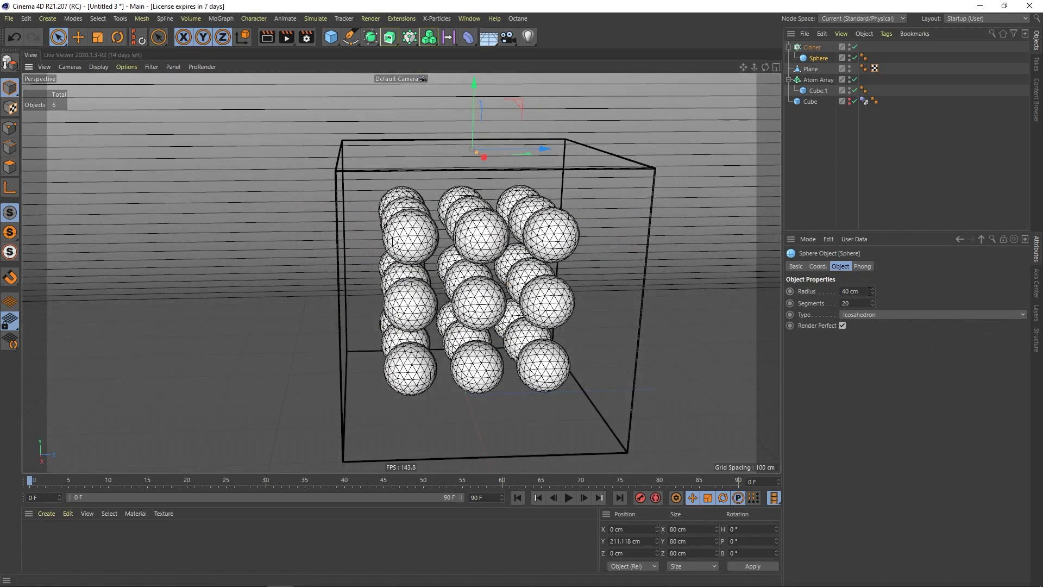
type("50")
key("Return")
left_click_drag(701, 275, 669, 279, "alt")
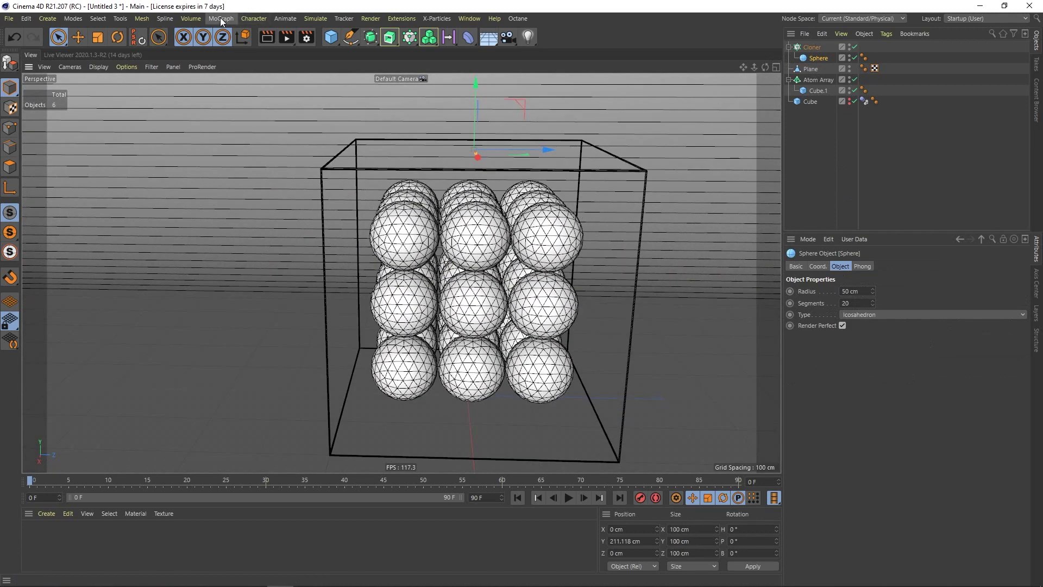
Step: Add a Random effector and assign it to the cloner's effectors list
left_click(221, 19)
mouse_move(253, 38)
left_click(332, 115)
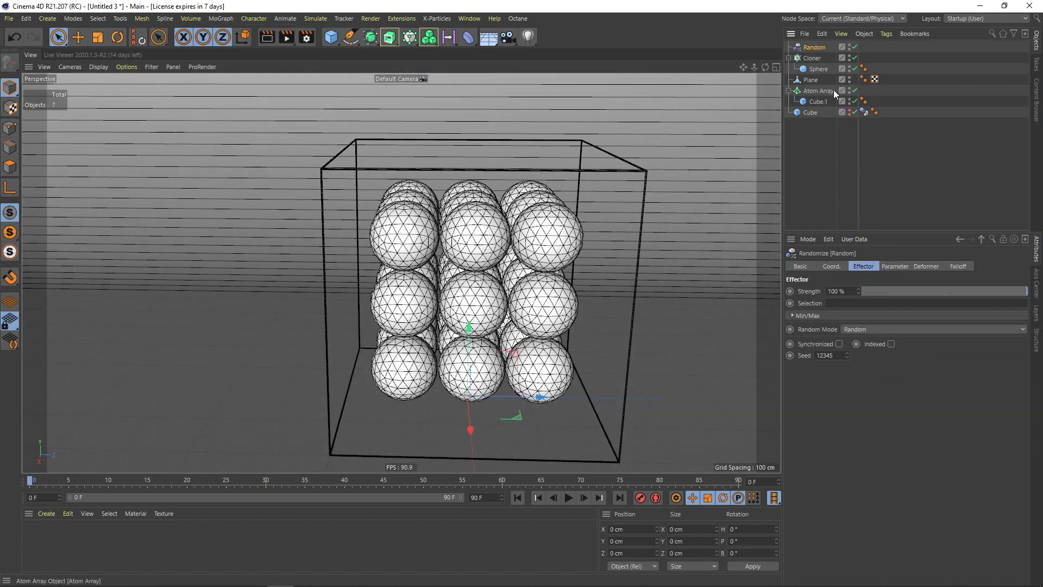
left_click(815, 59)
left_click(924, 266)
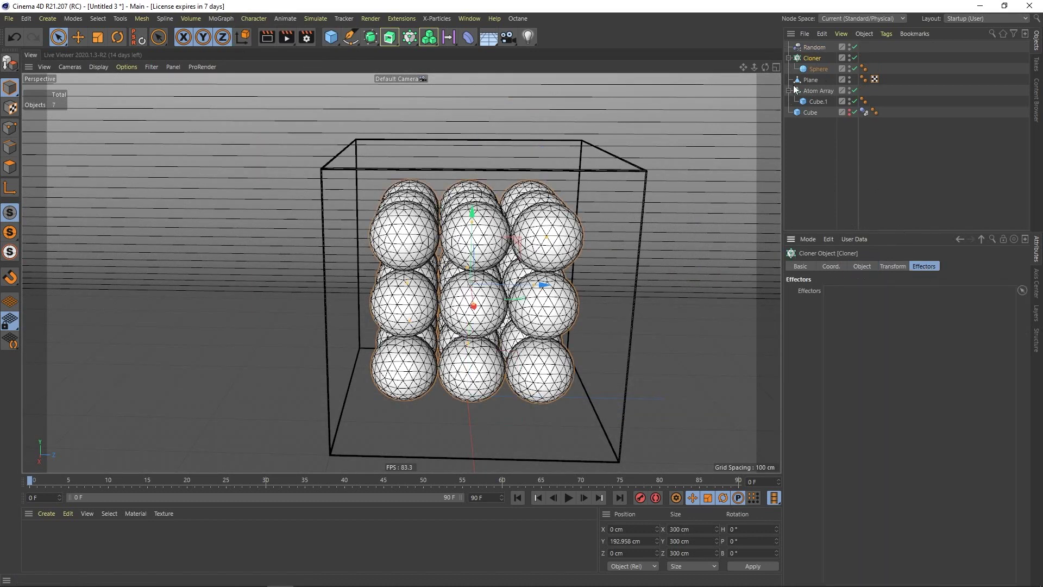
left_click_drag(859, 347, 859, 350)
Step: Turn off the Random effector's position variation and enable uniform scale variation of 0.56
left_click(822, 47)
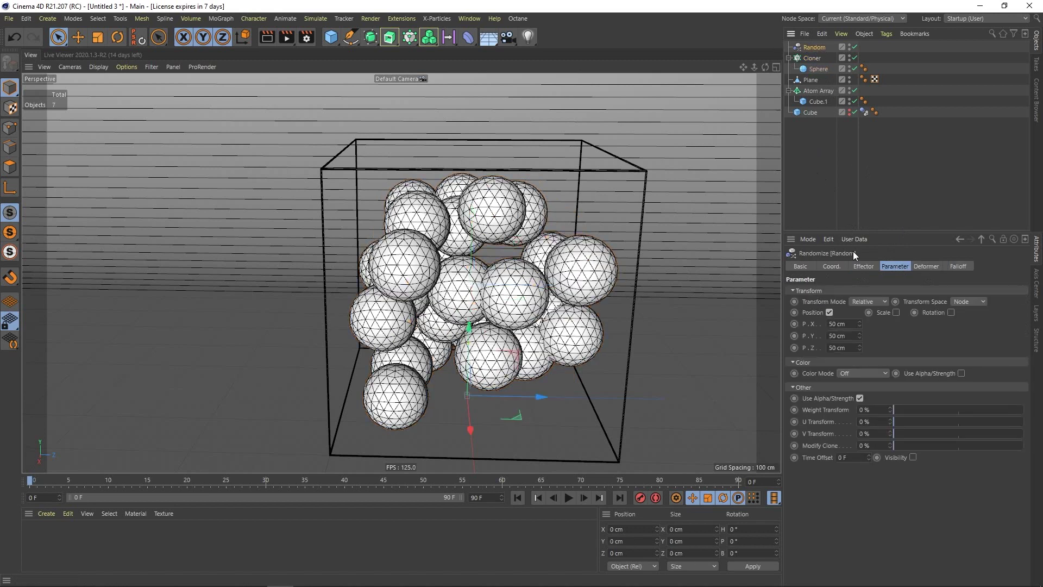
left_click(829, 312)
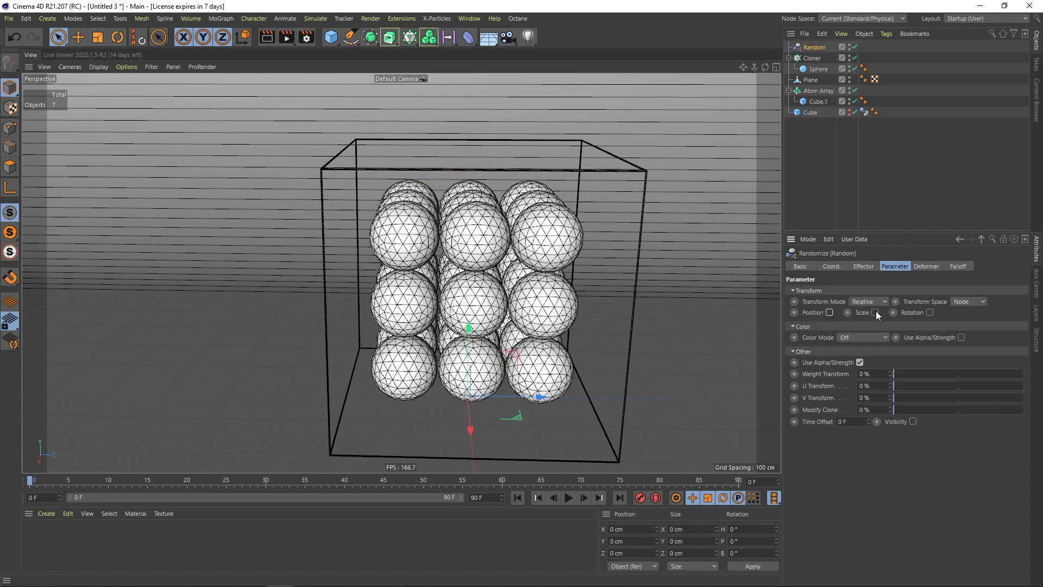
left_click(896, 312)
left_click(899, 359)
left_click_drag(930, 324, 931, 304)
left_click_drag(440, 277, 399, 264, "alt")
left_click_drag(929, 325, 930, 314)
left_click_drag(576, 249, 483, 249, "alt")
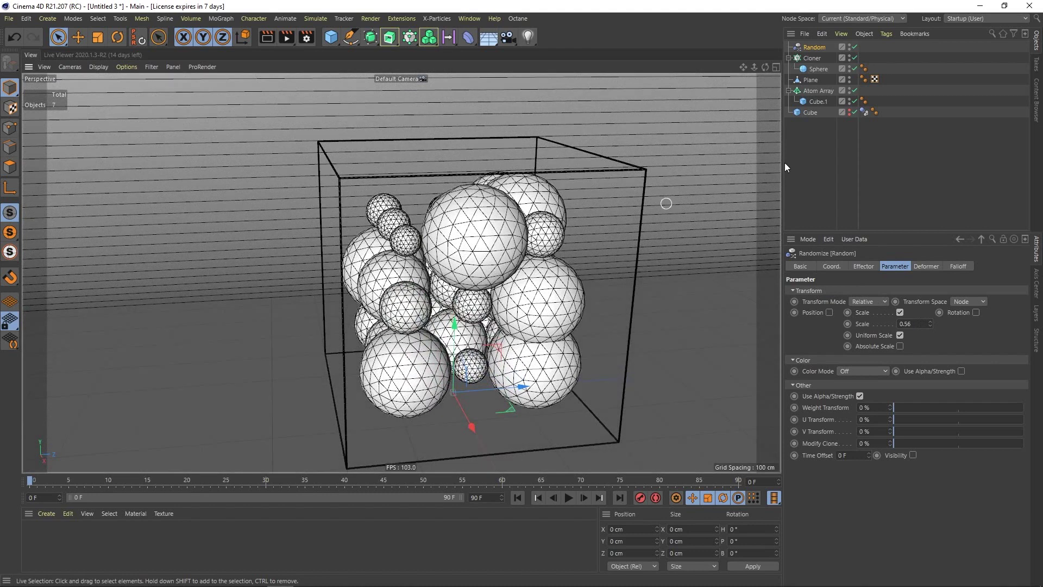
Step: Add a Push Apart effector to the cloner
left_click(813, 58)
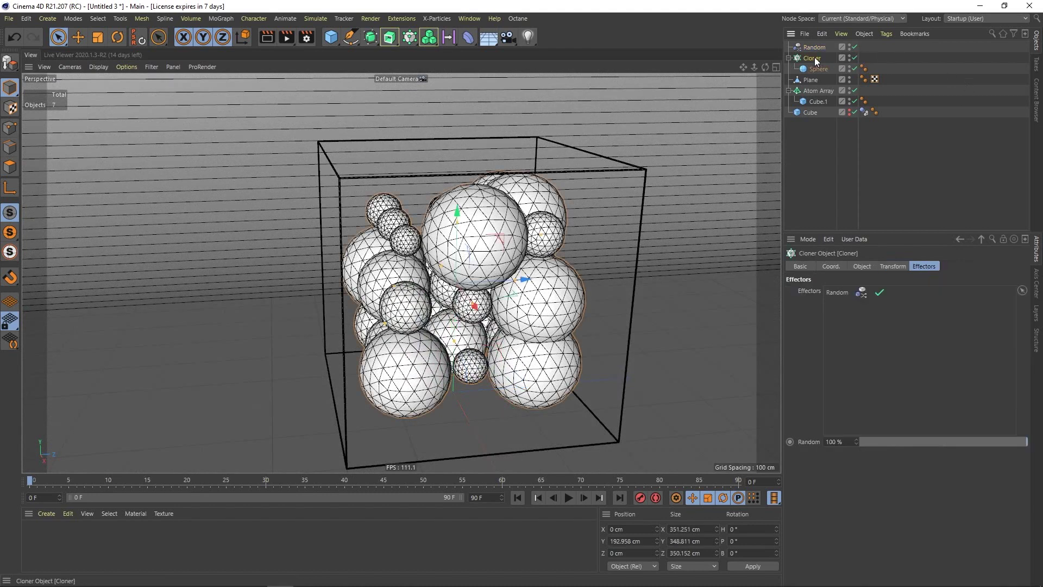
left_click(220, 18)
mouse_move(252, 38)
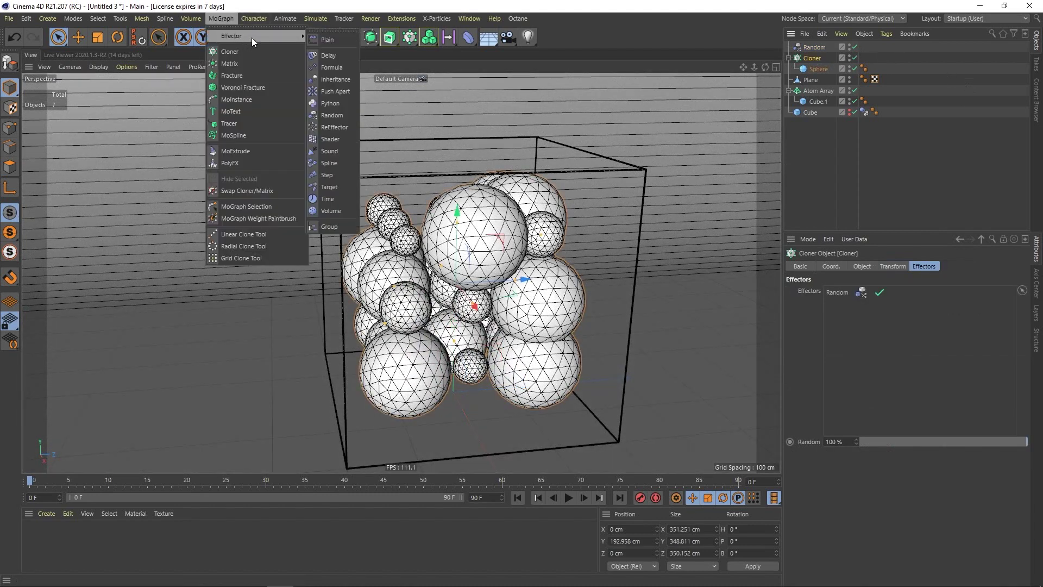
left_click(336, 90)
Step: Try a 30 cm radius for the Push Apart effector and set it to 51 cm
left_click_drag(858, 330, 856, 359)
left_click(820, 331)
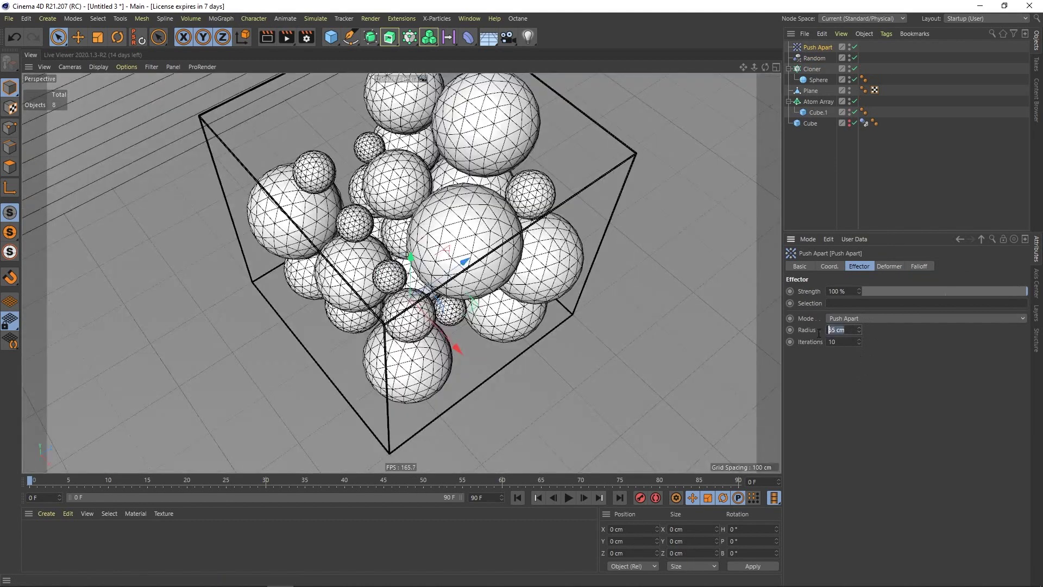
type("30")
key("Return")
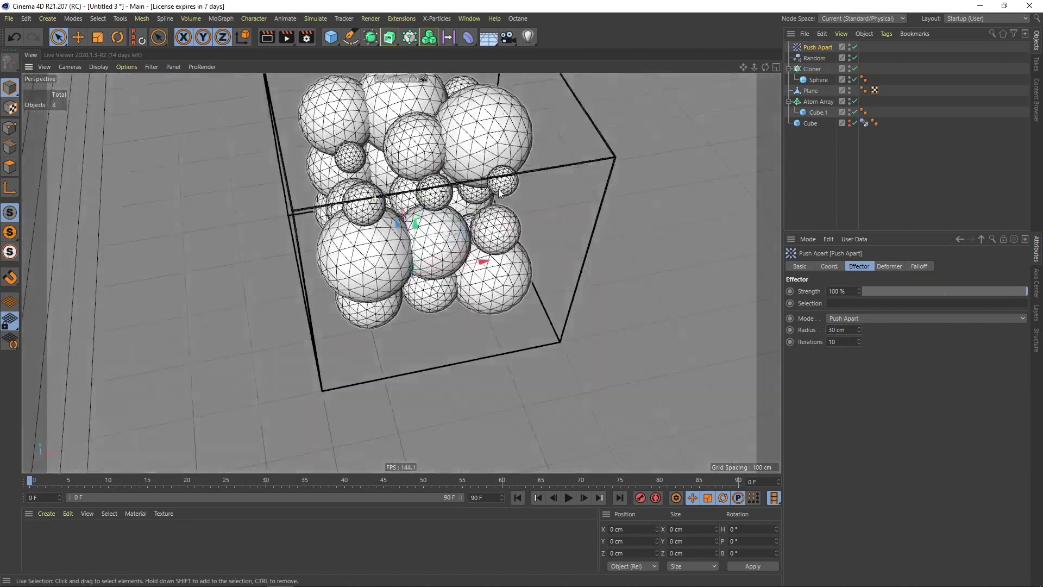
left_click_drag(862, 332, 859, 316)
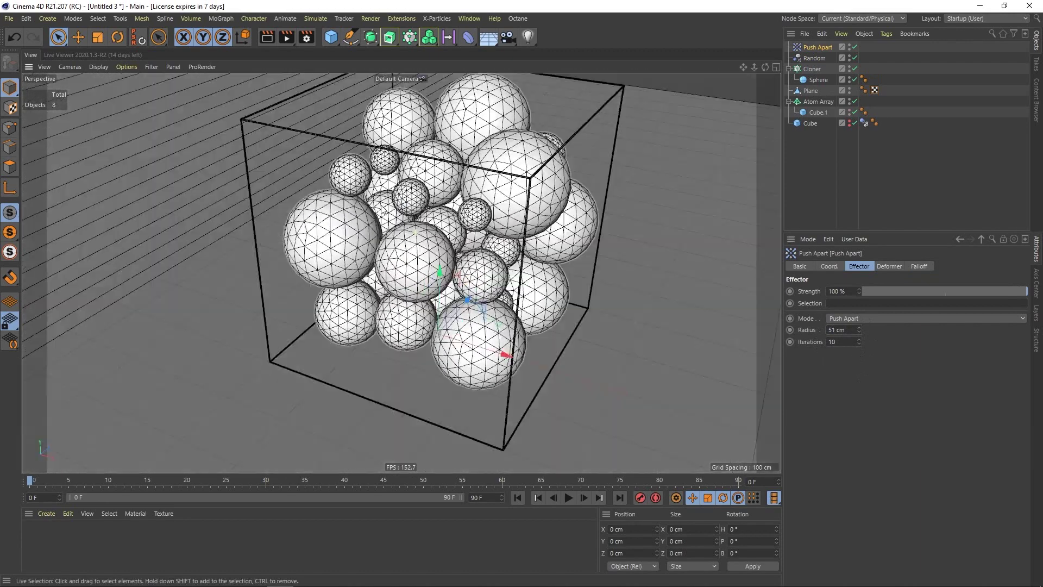
Step: Scale down the cloner's source sphere to a radius of about 43.8 cm
left_click_drag(383, 211, 460, 129, "alt")
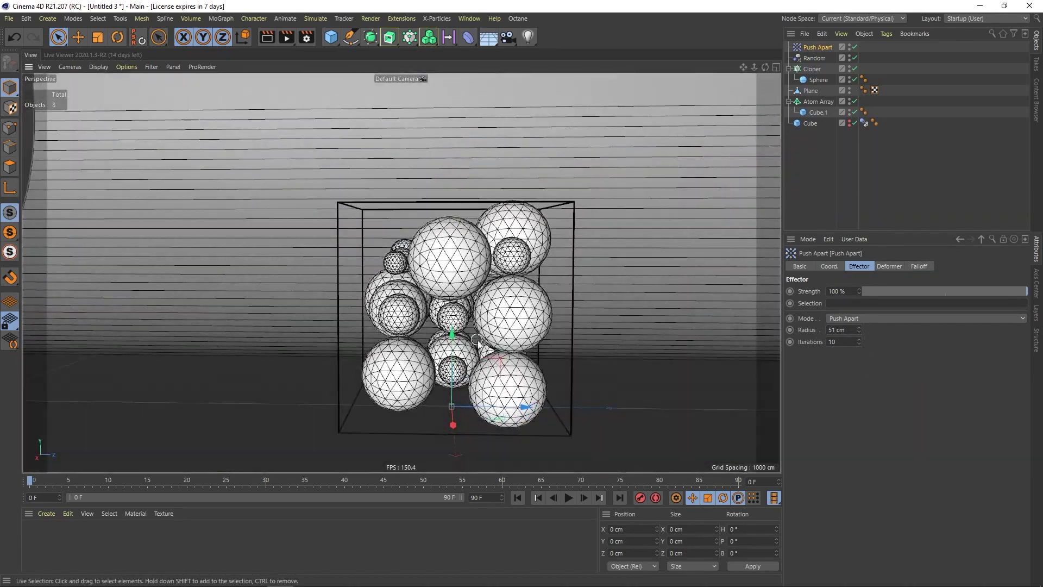
scroll(478, 353, "up", 2)
middle_click_drag(480, 354, 485, 267, "alt")
mouse_move(508, 365)
left_mouse_down("alt")
mouse_move(507, 337)
mouse_move(508, 359)
left_mouse_up("alt")
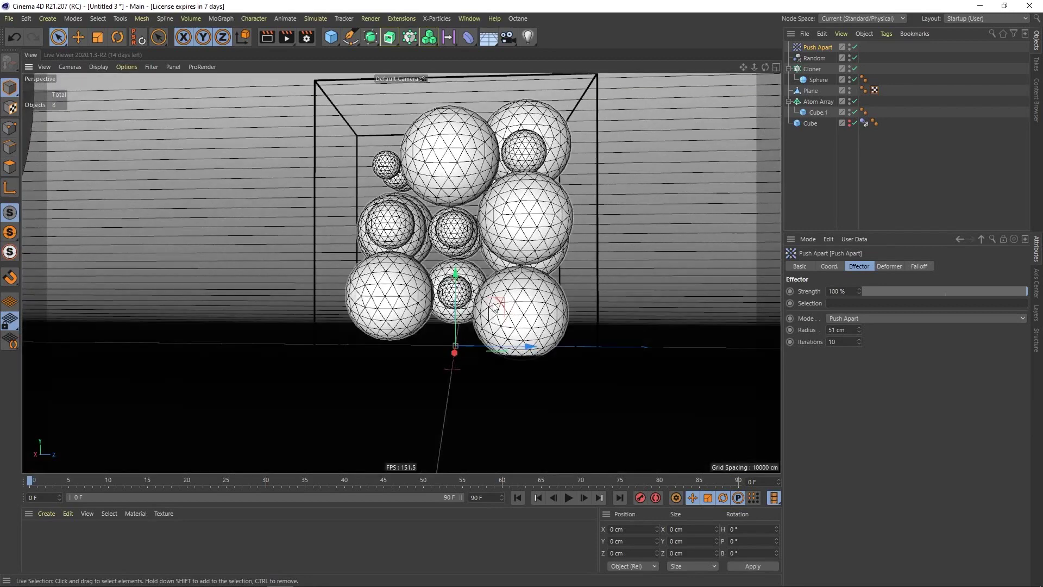
middle_click_drag(508, 353, 510, 382, "alt")
left_click(811, 69)
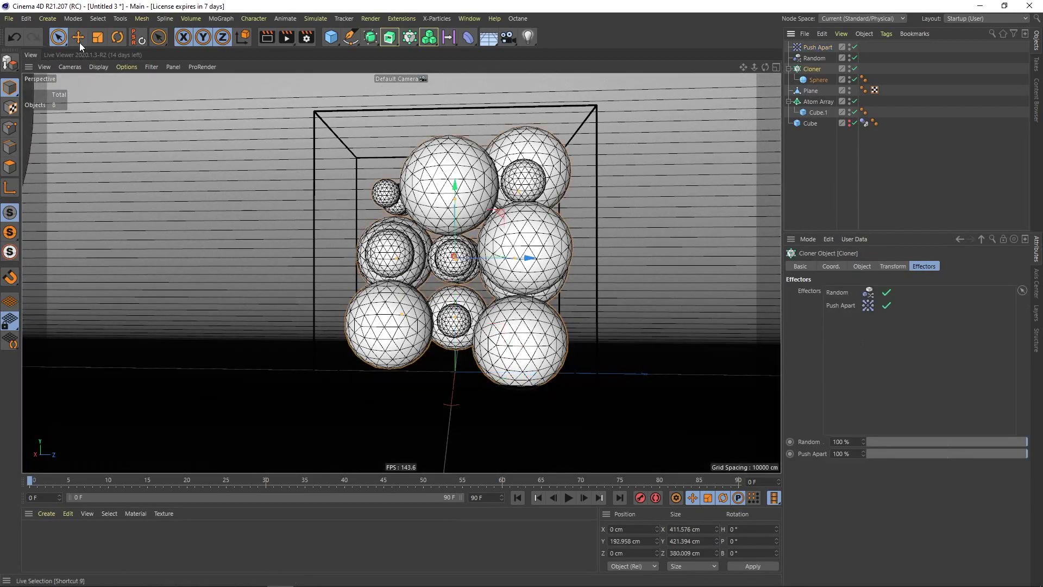
left_click(98, 37)
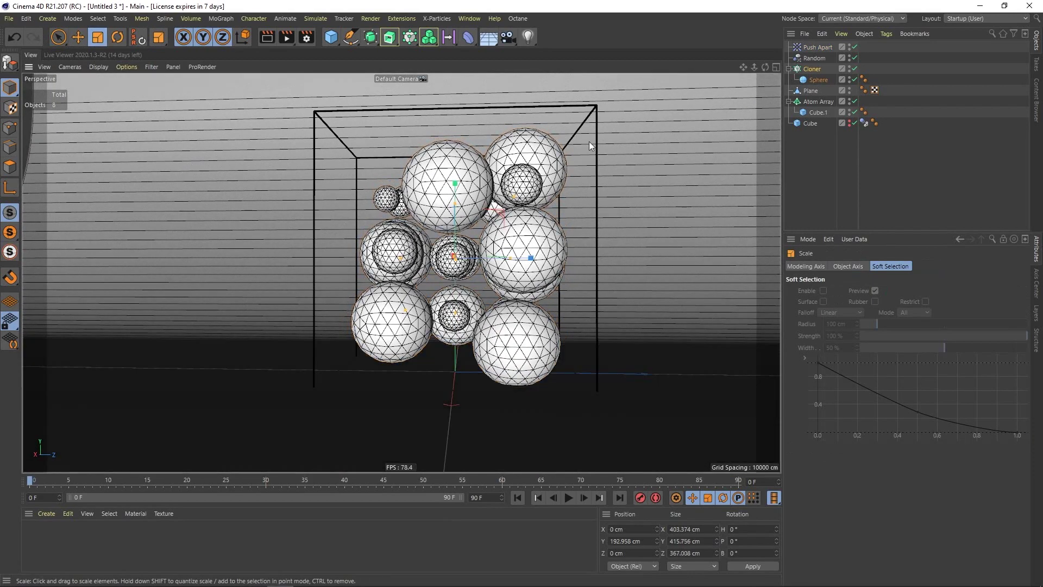
left_click(818, 80)
left_click_drag(204, 191, 190, 197)
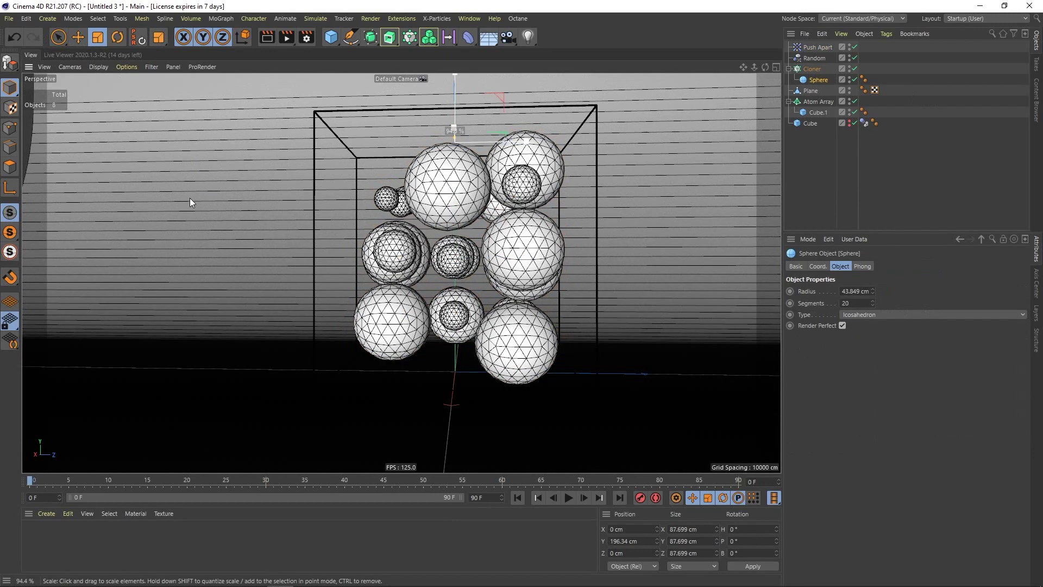
Step: Set the Push Apart effector's radius to 48 cm
left_click(817, 58)
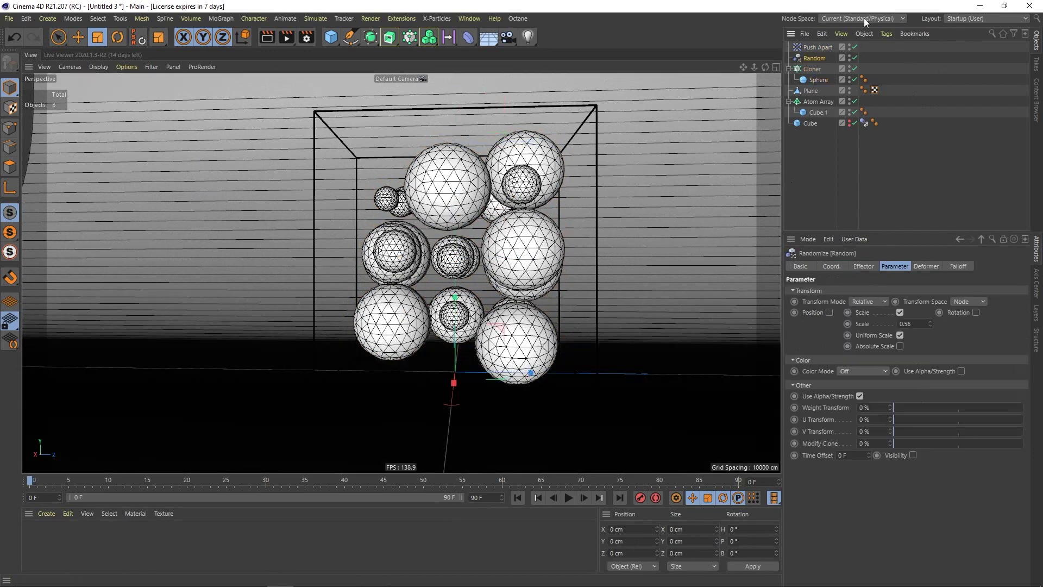
left_click(817, 47)
left_click_drag(858, 328, 859, 331)
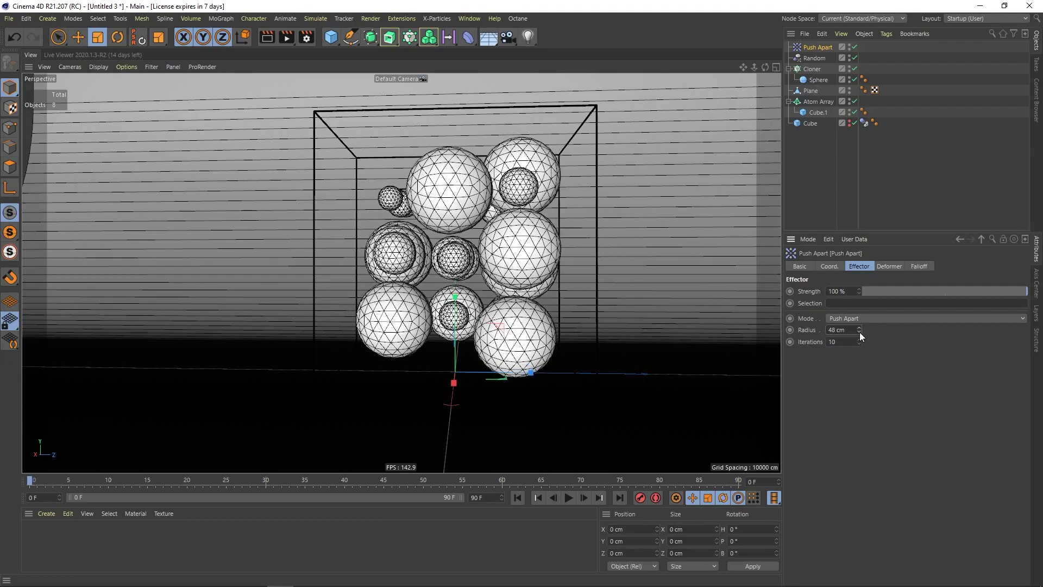
left_click_drag(421, 252, 449, 228, "alt")
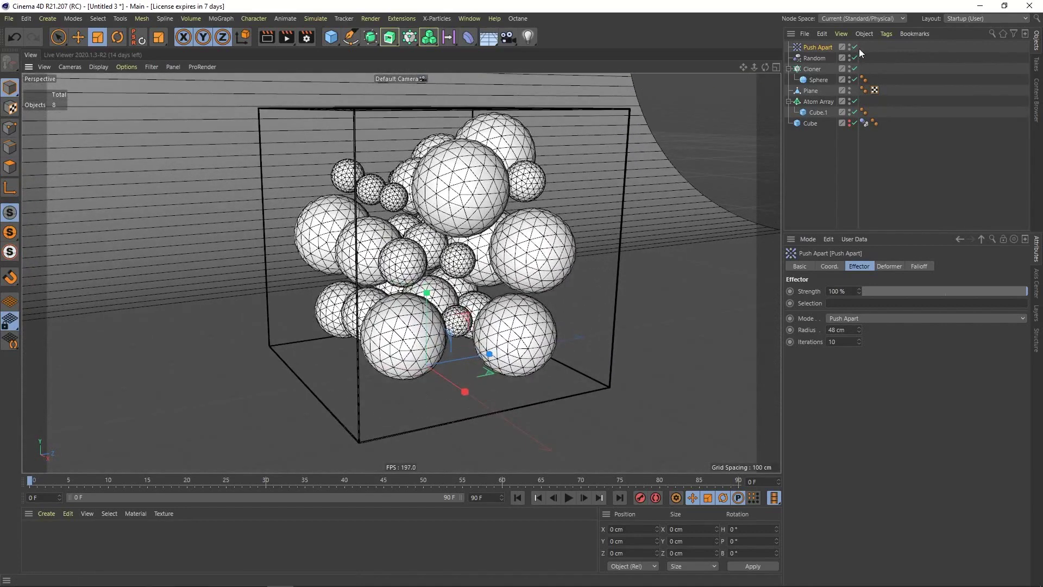
Step: Make the cloner editable so that its clones become individual sphere objects
left_click(815, 70)
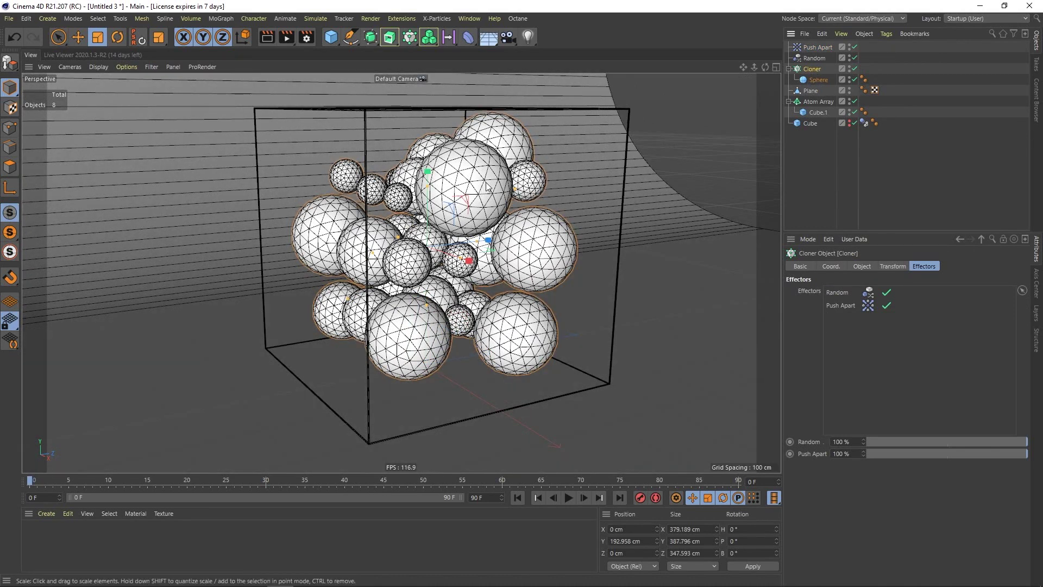
left_click(10, 63)
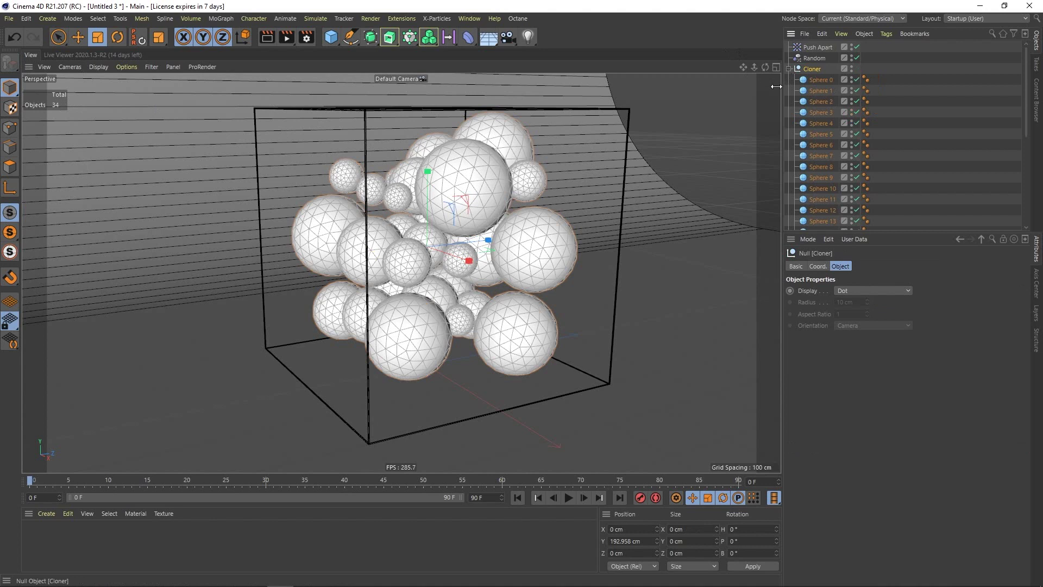
left_click_drag(439, 223, 461, 187, "alt")
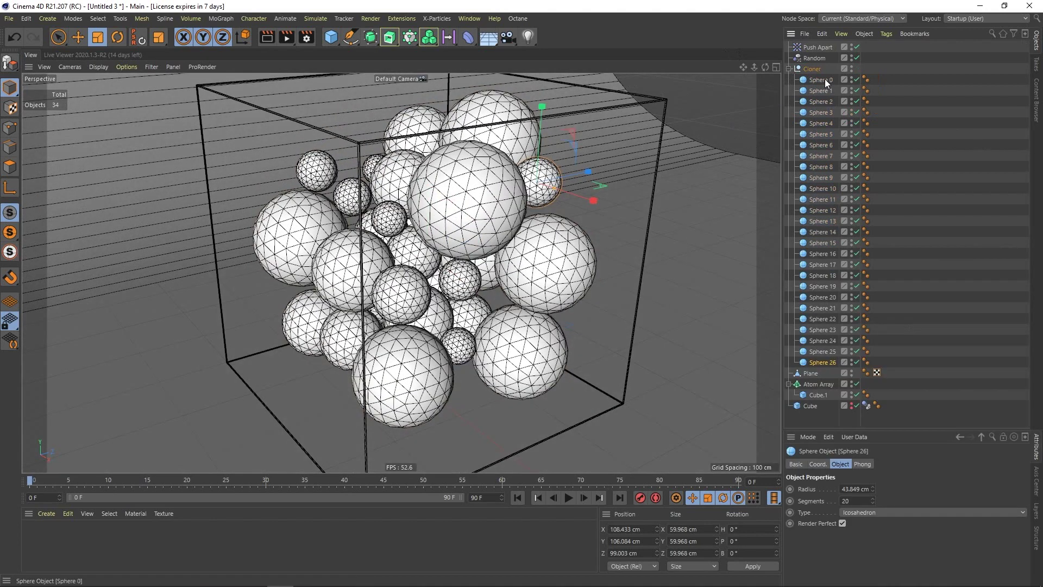
Step: Take Sphere 0 to Sphere 26 out of the Cloner null and delete the emptied null
left_click(824, 80, "shift")
left_click_drag(818, 79, 821, 64)
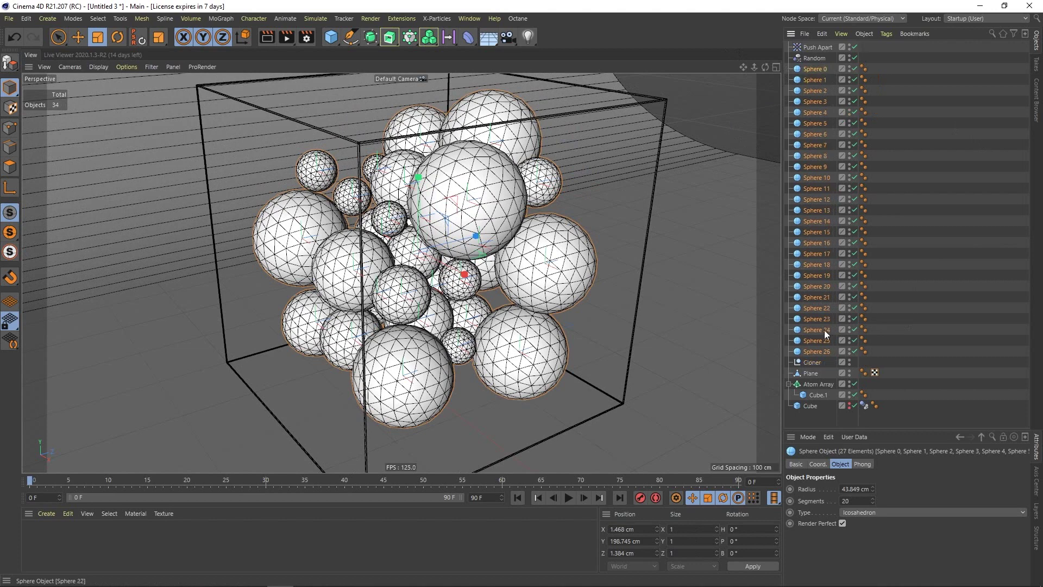
left_click(814, 358)
key("Delete")
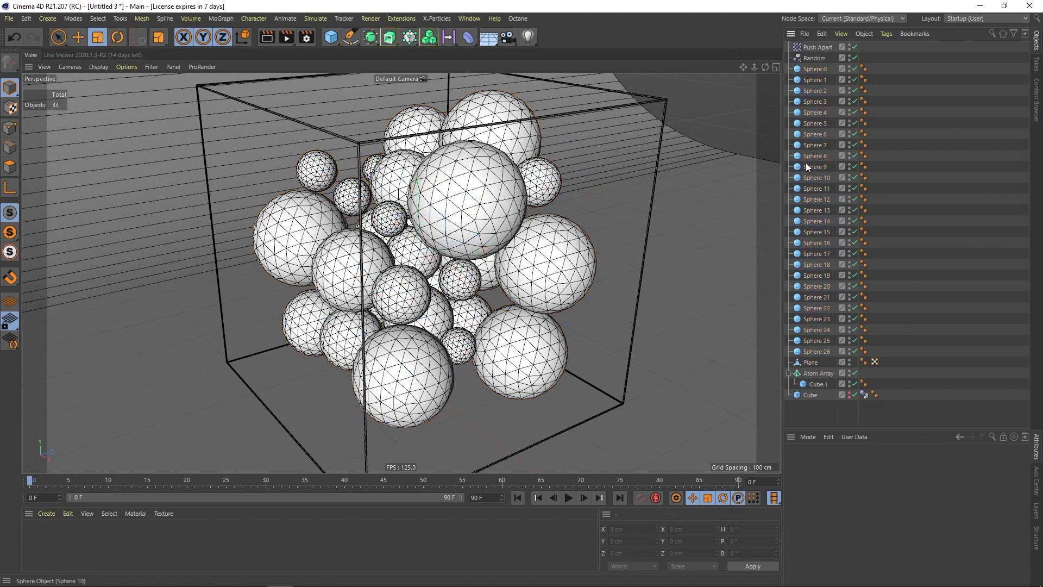
Step: Pick individual spheres in the viewport and adjust their placement inside the box
left_click(816, 70)
left_click(316, 235)
middle_click_drag(316, 234, 398, 259, "alt")
left_click_drag(397, 264, 448, 249, "alt")
left_click_drag(400, 281, 349, 217)
left_click(371, 219)
left_click(65, 39)
Step: Position Sphere 8 near an upper corner of the box and enlarge it to a radius of about 118 cm
left_click_drag(409, 191, 472, 271, "alt")
left_click(401, 242)
scroll(404, 243, "up", 2)
left_click_drag(447, 199, 479, 235)
left_click_drag(479, 236, 433, 258, "alt")
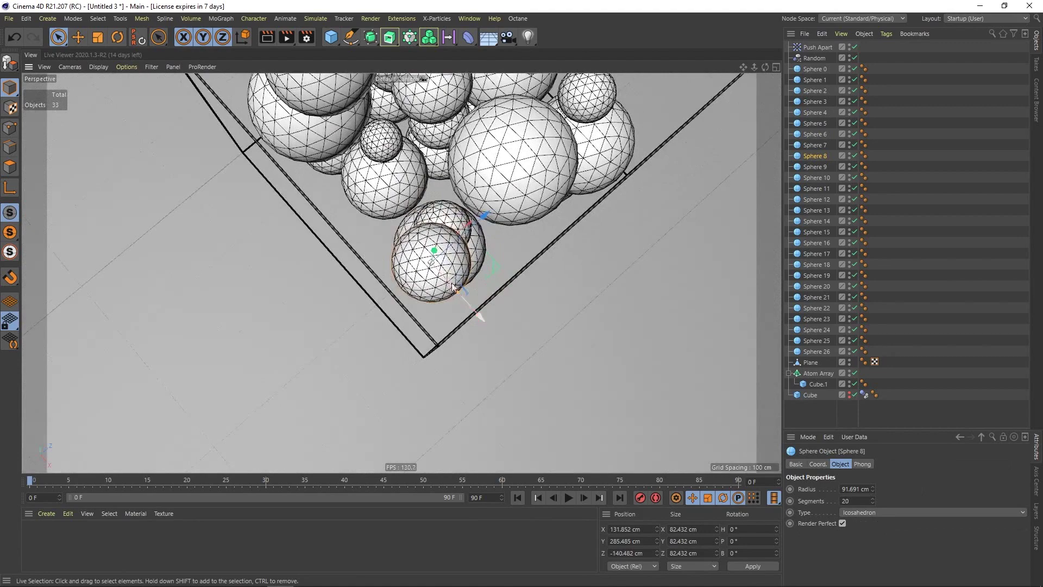
left_click_drag(461, 295, 372, 146)
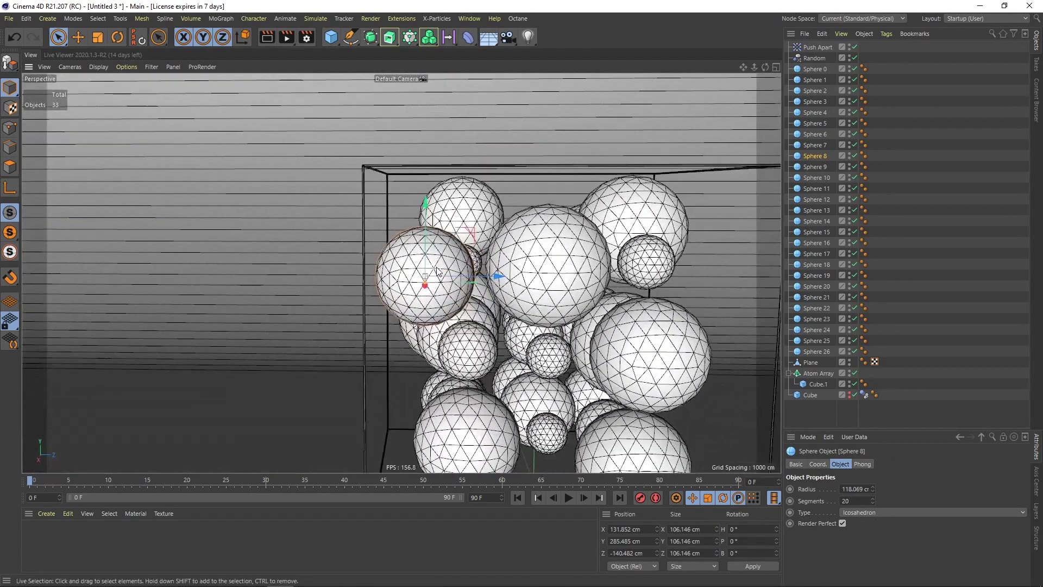
left_click_drag(487, 276, 490, 277)
Step: Delete Spheres 19, 20, 22 and 23 from the crowded group inside the box
middle_click_drag(493, 281, 121, 111, "alt")
middle_click_drag(202, 185, 258, 184, "alt")
left_click_drag(304, 311, 271, 299, "alt")
left_click(453, 291)
key("Delete")
left_click(391, 304)
key("Delete")
left_click(450, 220)
key("Delete")
left_click(375, 209)
key("Delete")
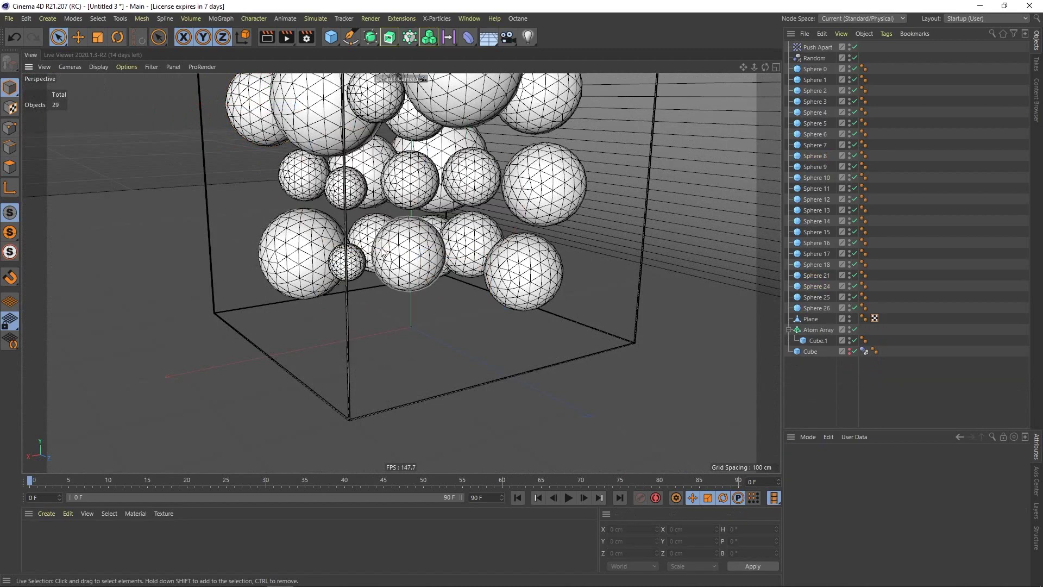
Step: Enlarge Sphere 10 in the lower part of the box to a radius of about 86.9 cm
left_click(384, 253)
left_click_drag(384, 253, 519, 344, "alt")
left_click_drag(513, 337, 395, 285, "alt")
left_click_drag(495, 310, 346, 305, "alt")
left_click_drag(378, 261, 587, 231)
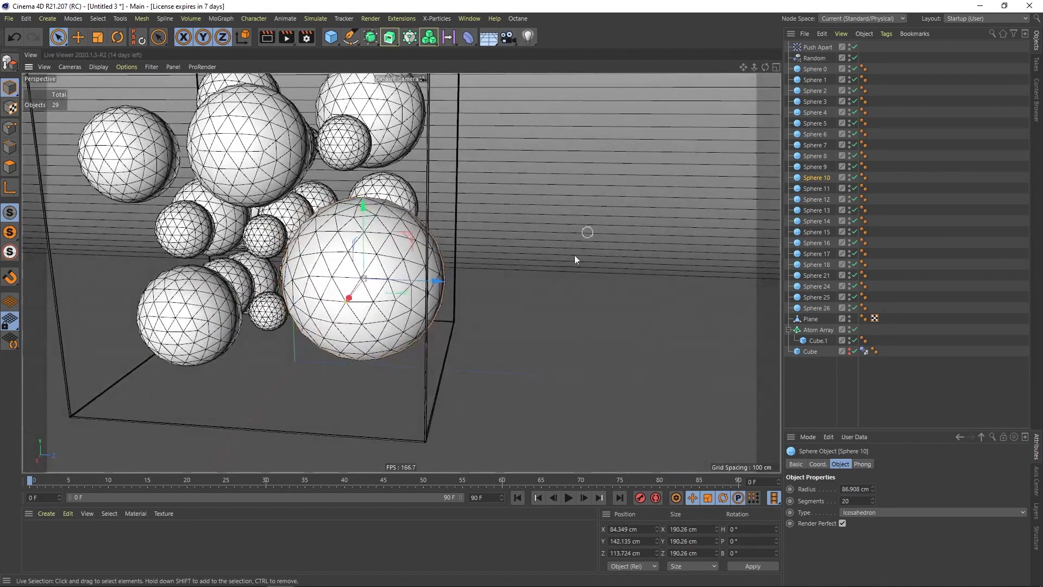
Step: Select another sphere in the lower part of the box and adjust its position and size
left_click_drag(239, 247, 303, 267, "alt")
middle_click_drag(303, 261, 343, 229, "alt")
left_click_drag(343, 230, 295, 326, "alt")
left_click(305, 272)
left_click_drag(312, 321, 315, 344)
left_click_drag(337, 321, 217, 322, "alt")
left_click_drag(289, 292, 227, 228)
Step: Select a further sphere and adjust its size and placement among its neighbours
left_click(404, 208)
left_click_drag(450, 185, 399, 247, "alt")
left_click_drag(357, 218, 441, 160)
left_click_drag(370, 174, 370, 177)
left_click_drag(372, 190, 426, 168, "alt")
left_click_drag(380, 247, 350, 264, "alt")
Step: Enlarge Sphere 18 near the box's lower corner to a radius of about 57.6 cm
left_click_drag(287, 274, 380, 261)
left_click(426, 281)
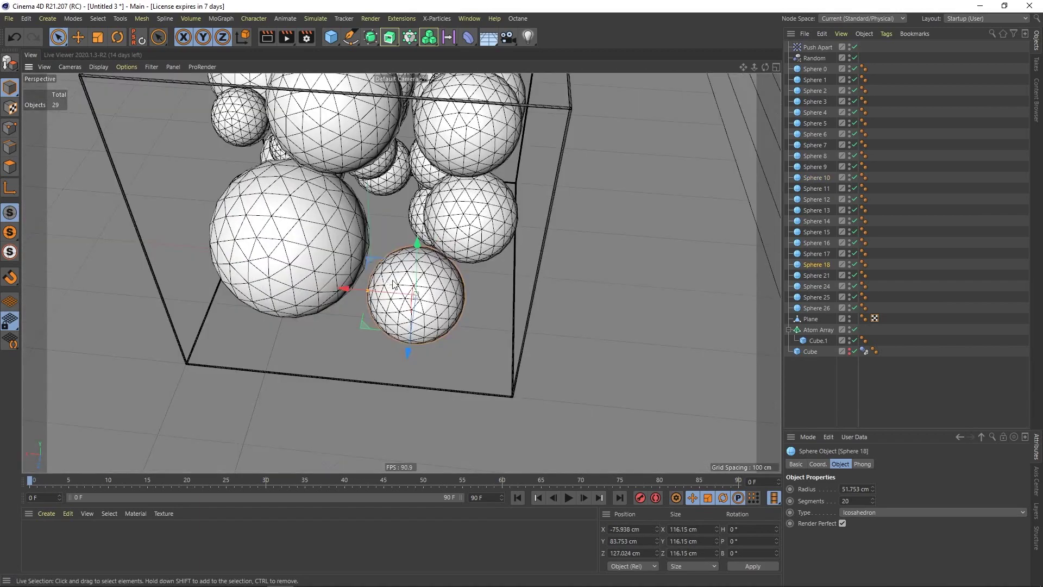
left_click_drag(424, 282, 390, 322, "alt")
left_click_drag(418, 322, 379, 303, "alt")
scroll(521, 233, "down", 2)
middle_click_drag(533, 212, 517, 238, "alt")
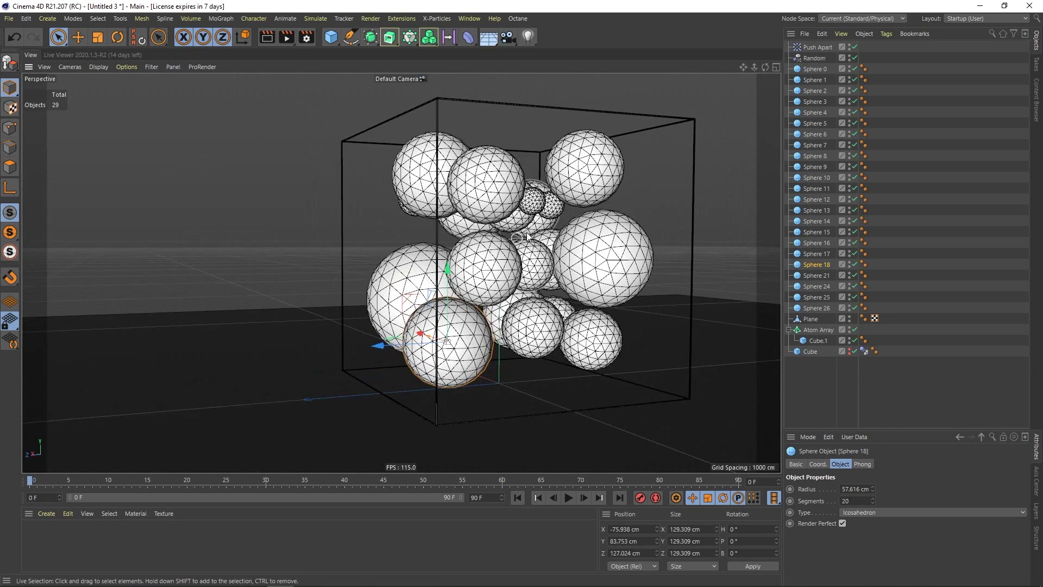
Step: Hide the backdrop plane in the viewport and clear the selection
scroll(522, 236, "down", 3)
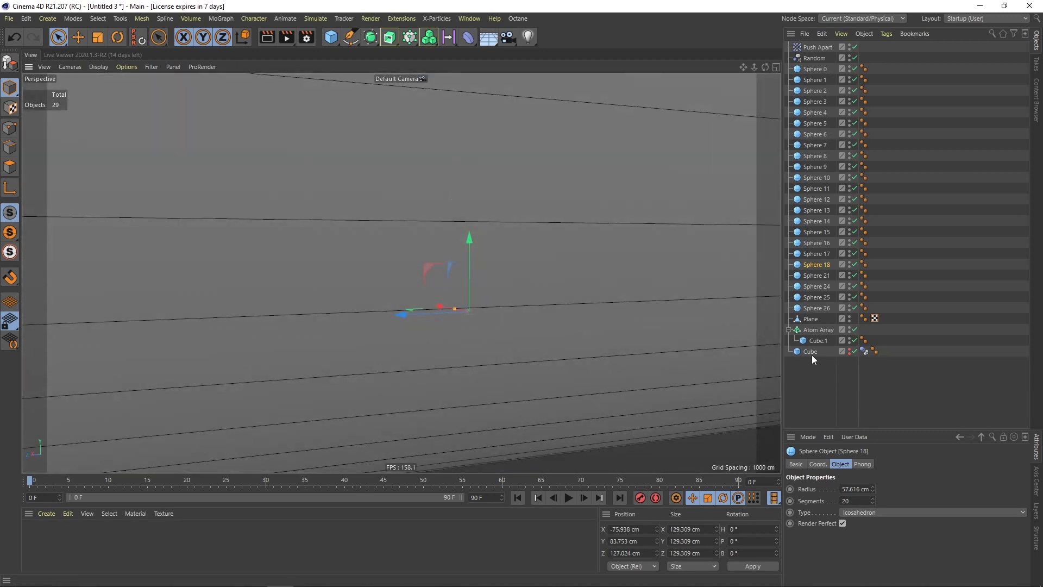
left_click(668, 298)
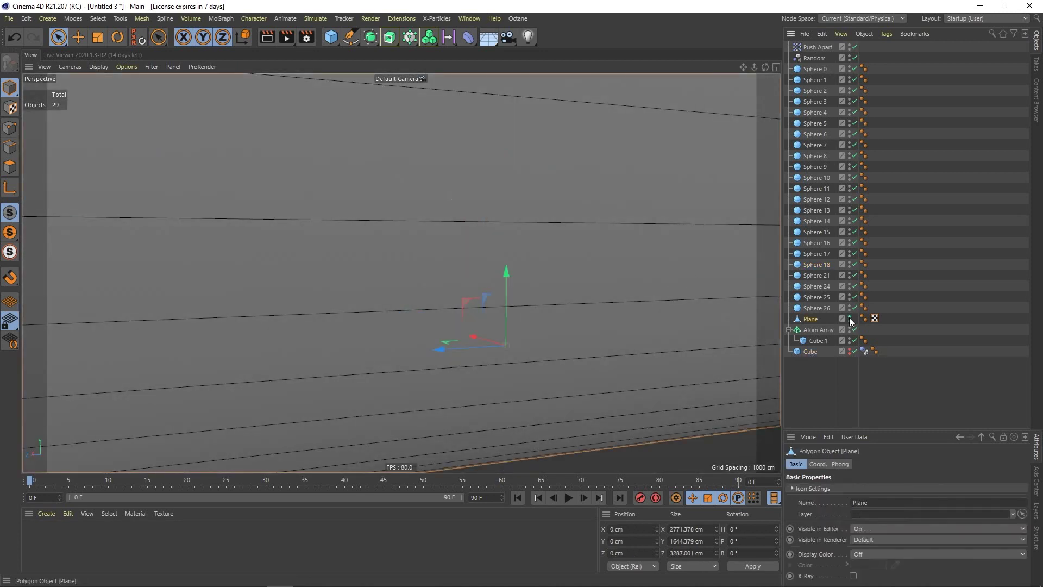
left_click(850, 319)
left_click(686, 121)
Step: Examine how the spheres fill the box in the top, right and front views
key("F2")
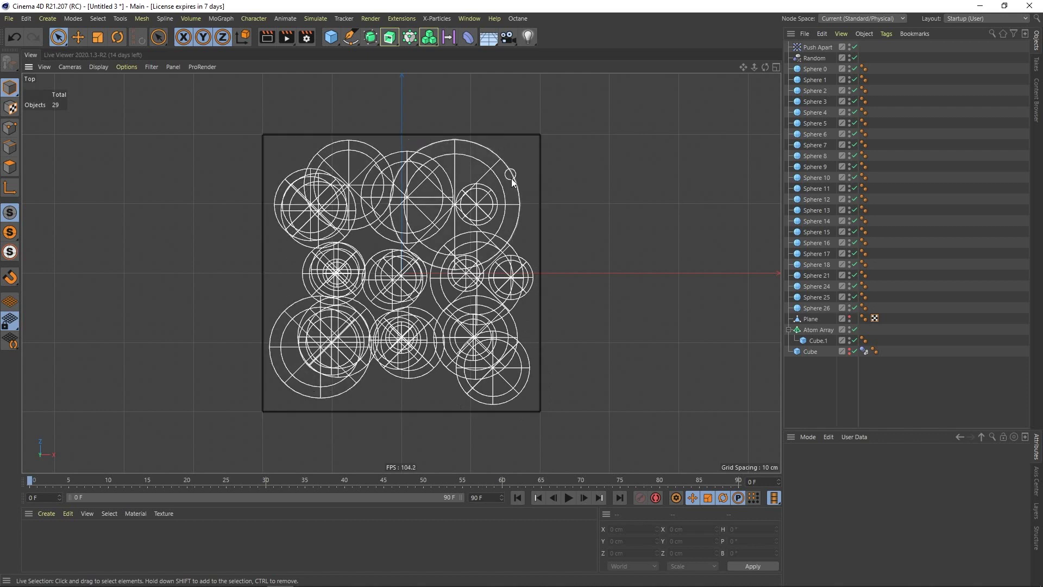
key("F3")
middle_click_drag(327, 183, 322, 310, "alt")
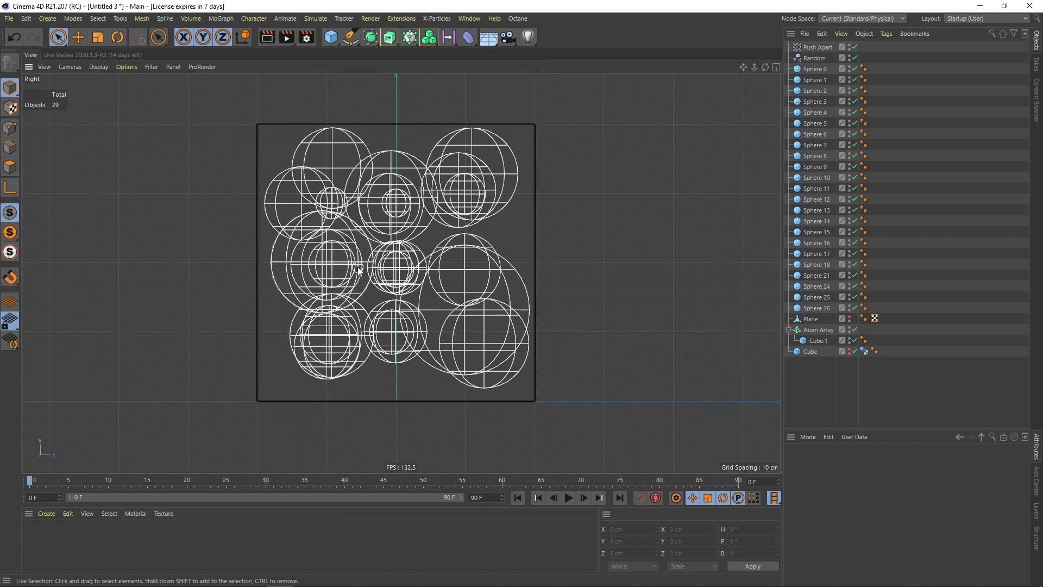
key("F4")
middle_click_drag(350, 191, 343, 337, "alt")
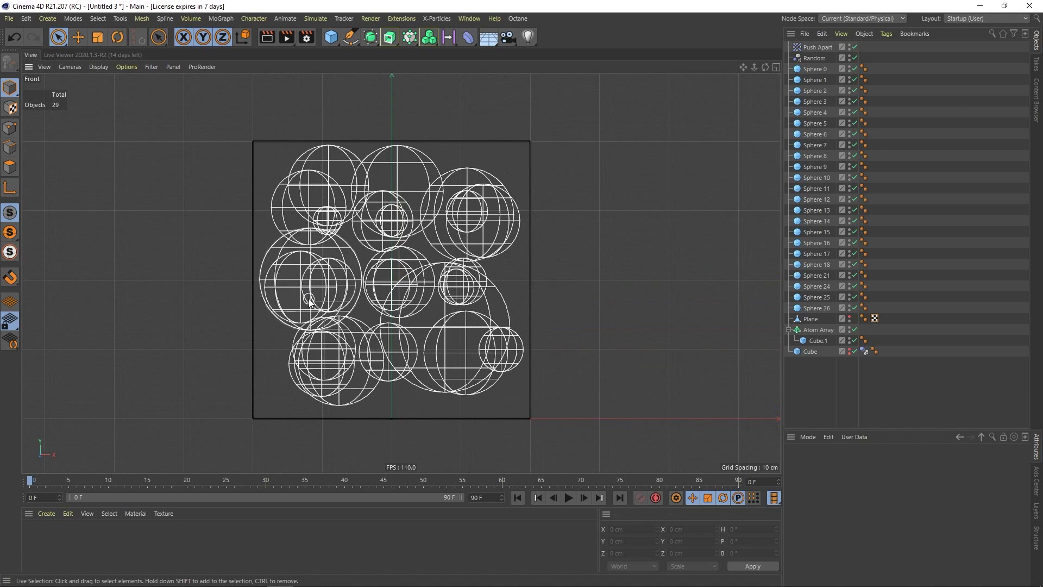
scroll(375, 234, "up", 3)
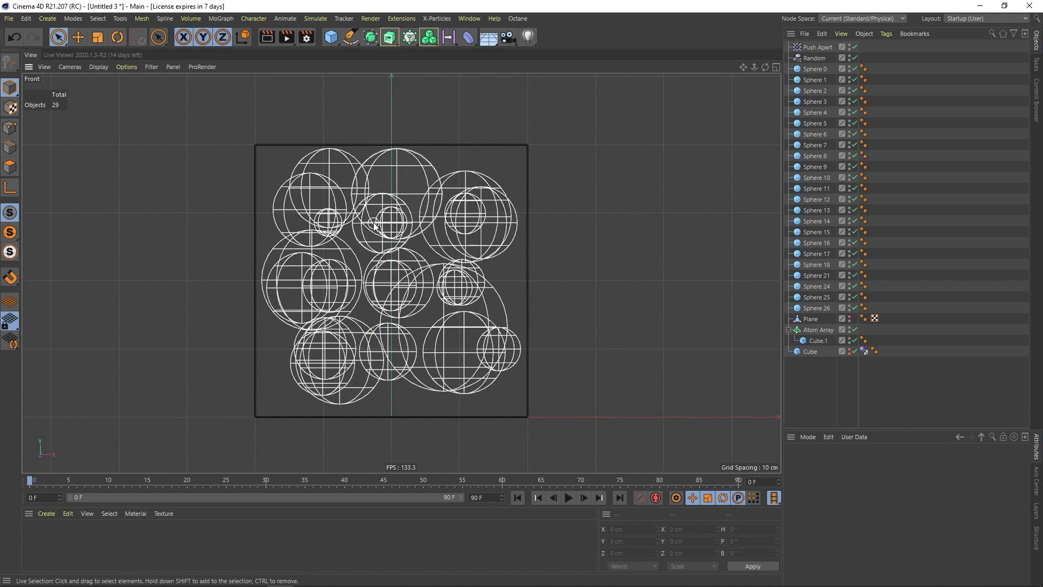
Step: Return to the perspective view and examine the gaps and overlaps between the spheres from several angles
key("F1")
left_click_drag(404, 194, 529, 240, "alt")
middle_click_drag(502, 241, 473, 286, "alt")
scroll(467, 283, "up", 3)
left_click_drag(462, 277, 489, 276, "alt")
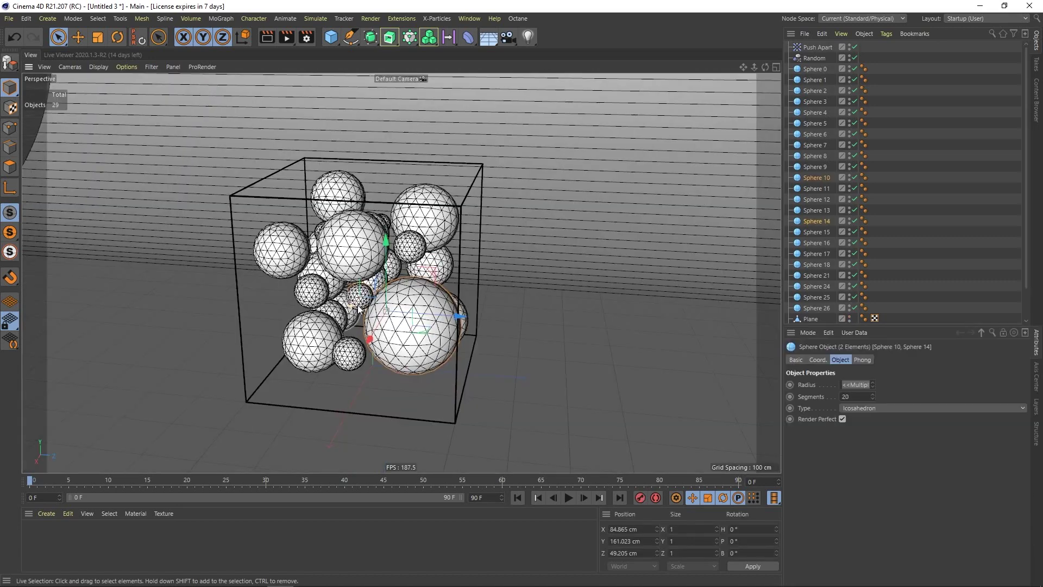
left_click_drag(358, 309, 245, 325, "alt")
scroll(382, 302, "up", 3)
left_click(593, 193)
middle_click_drag(310, 305, 252, 318, "alt")
left_click_drag(326, 304, 363, 302, "alt")
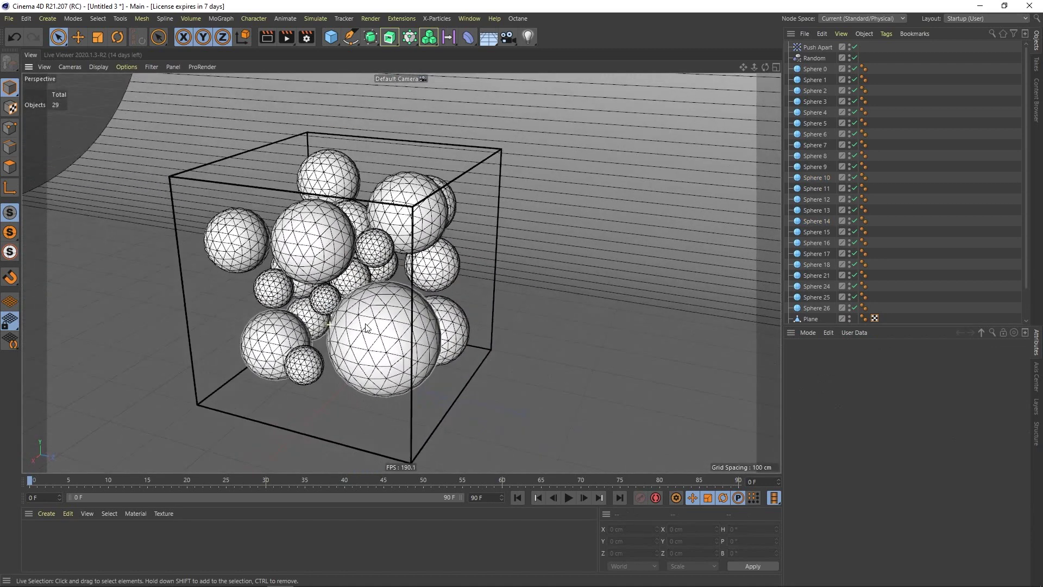
Step: Select all spheres from Sphere 0 to Sphere 26 and group them under a null
left_click(822, 71)
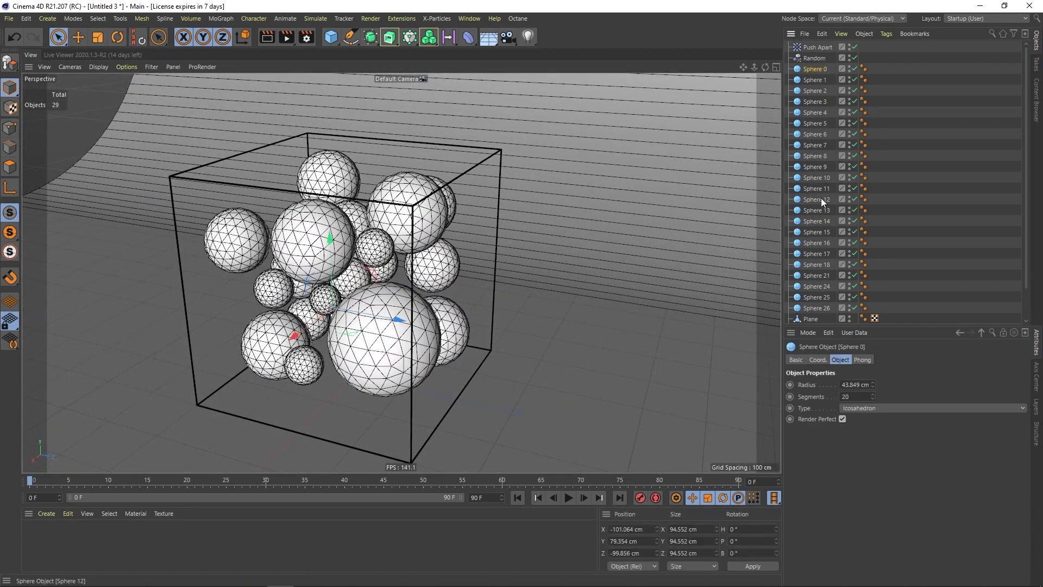
scroll(820, 193, "down", 2)
left_click(812, 273, "shift")
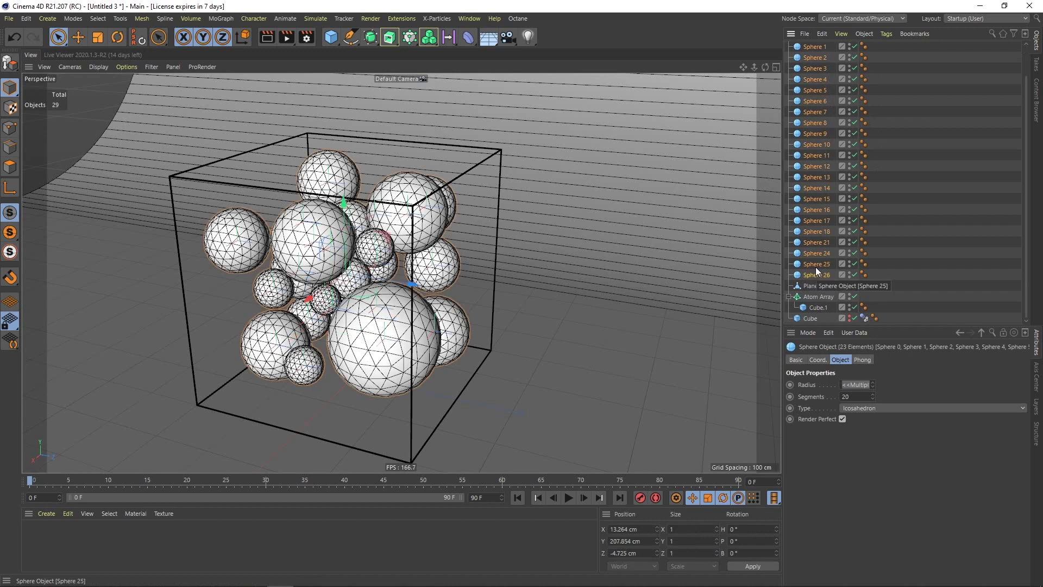
key("alt+g")
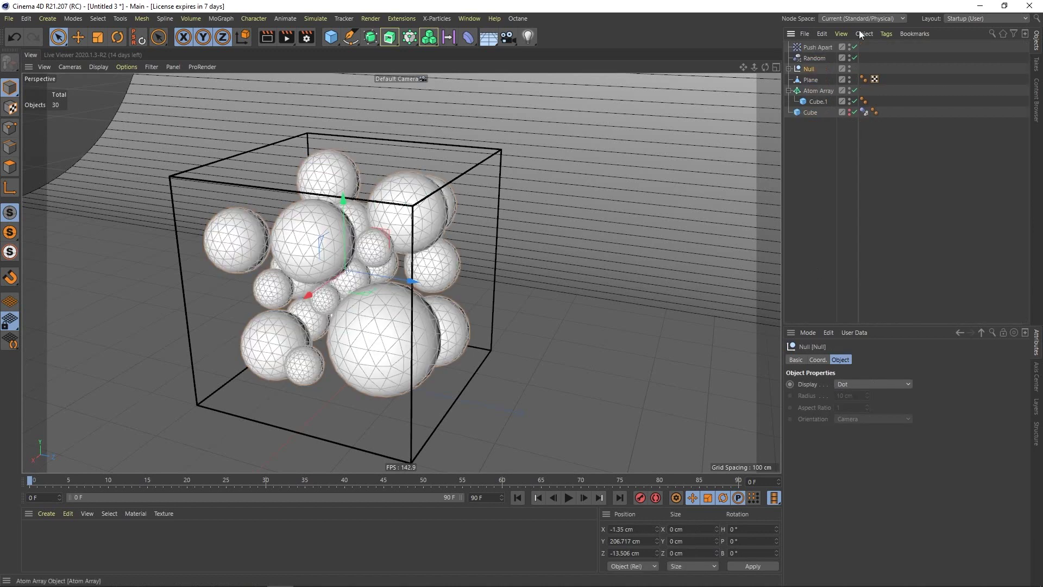
Step: Add a Soft Body simulation tag to the null that groups the spheres
right_click(811, 72)
mouse_move(832, 208)
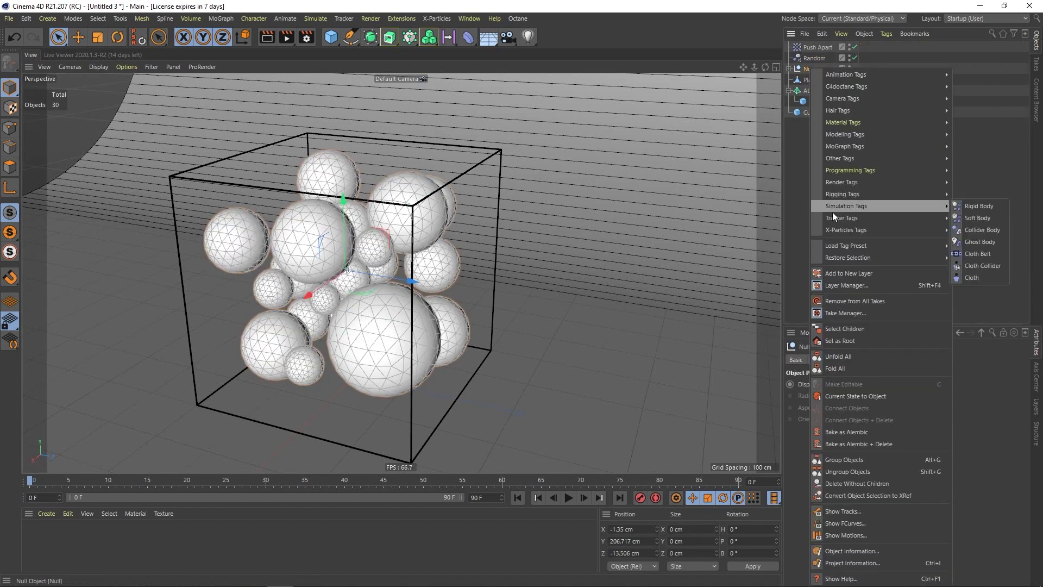
left_click(973, 217)
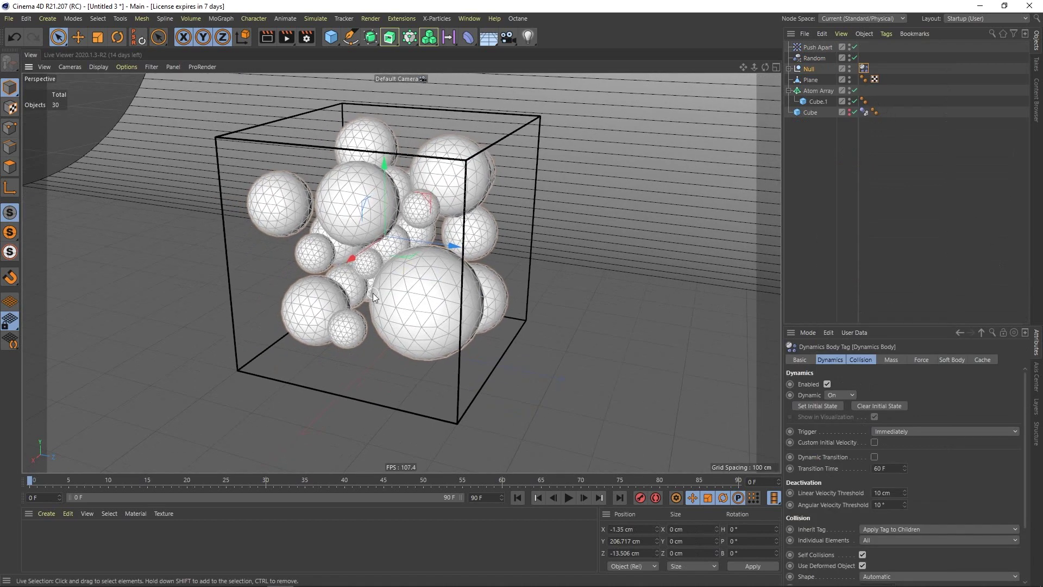
left_click_drag(374, 298, 387, 289, "alt")
left_click_drag(458, 314, 474, 301, "alt")
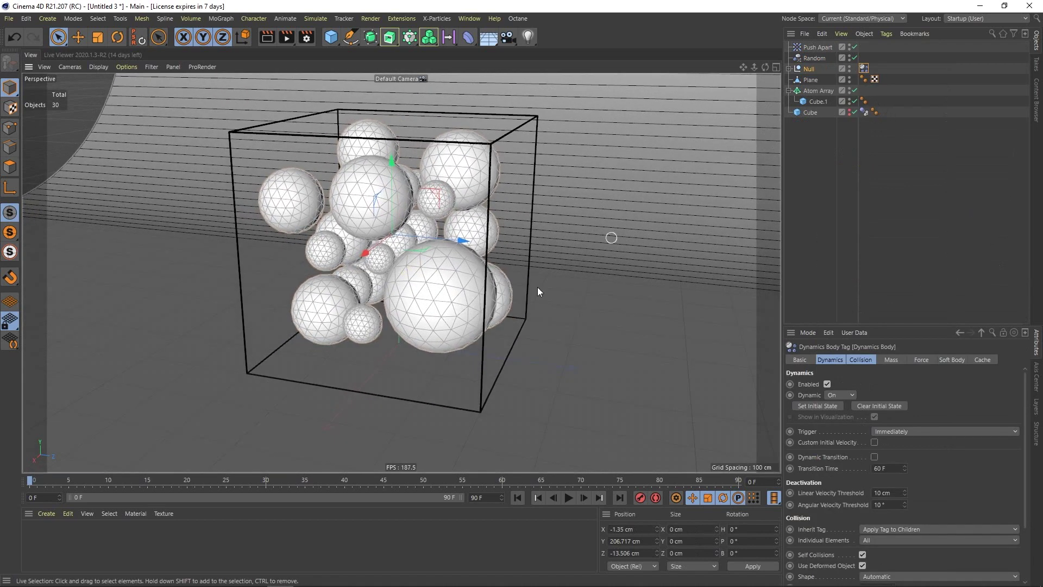
Step: Play the soft body simulation to frame 21 and examine the spheres in the box from several sides
left_click(568, 497)
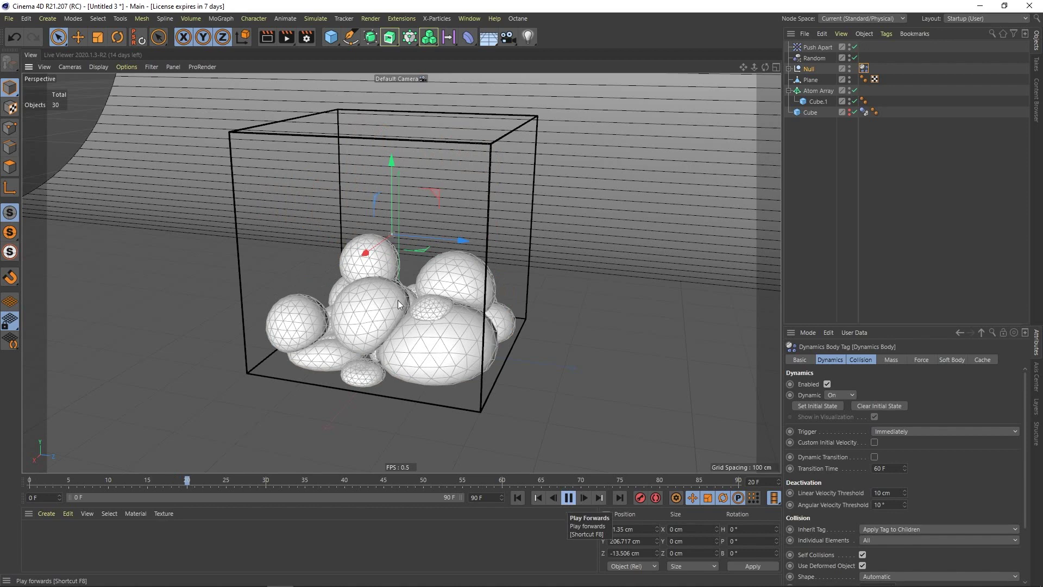
left_click_drag(426, 300, 338, 282, "alt")
left_click_drag(454, 310, 576, 282, "alt")
left_click(803, 223)
left_click_drag(430, 226, 441, 147, "alt")
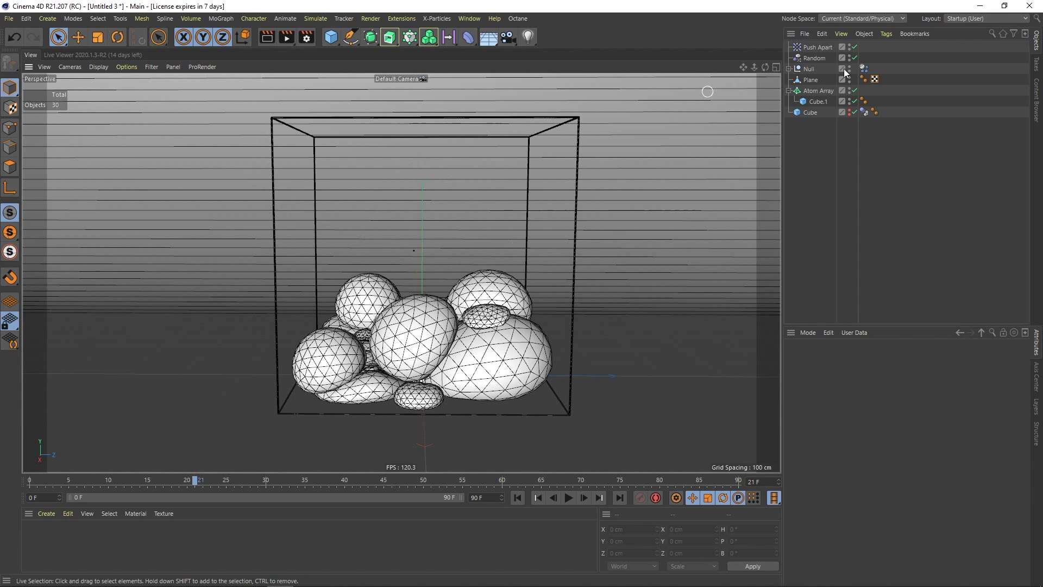
Step: Find the Turbulence force with the command search and add it to the scene
key("shift+c")
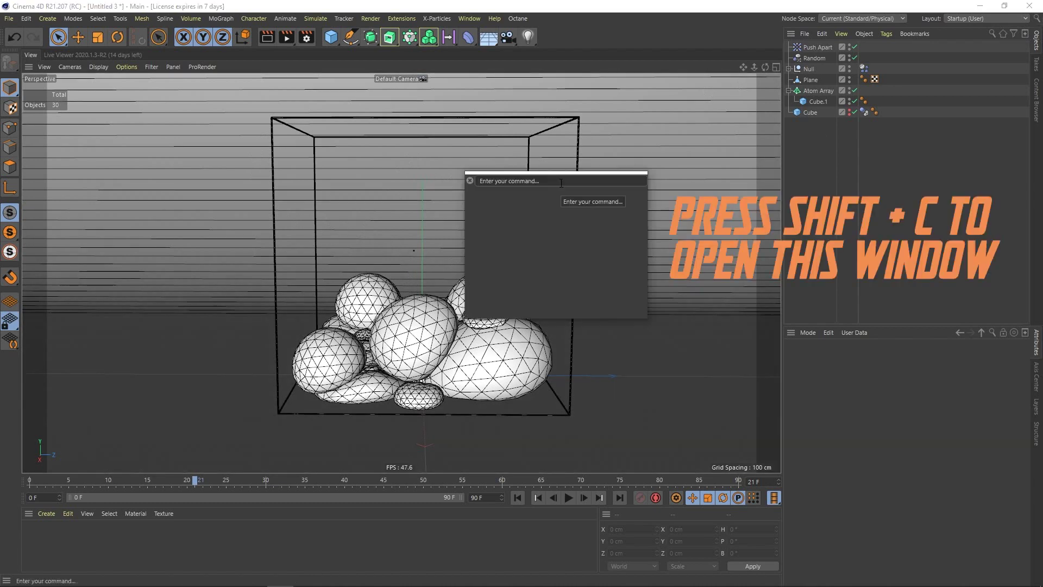
type("turbu")
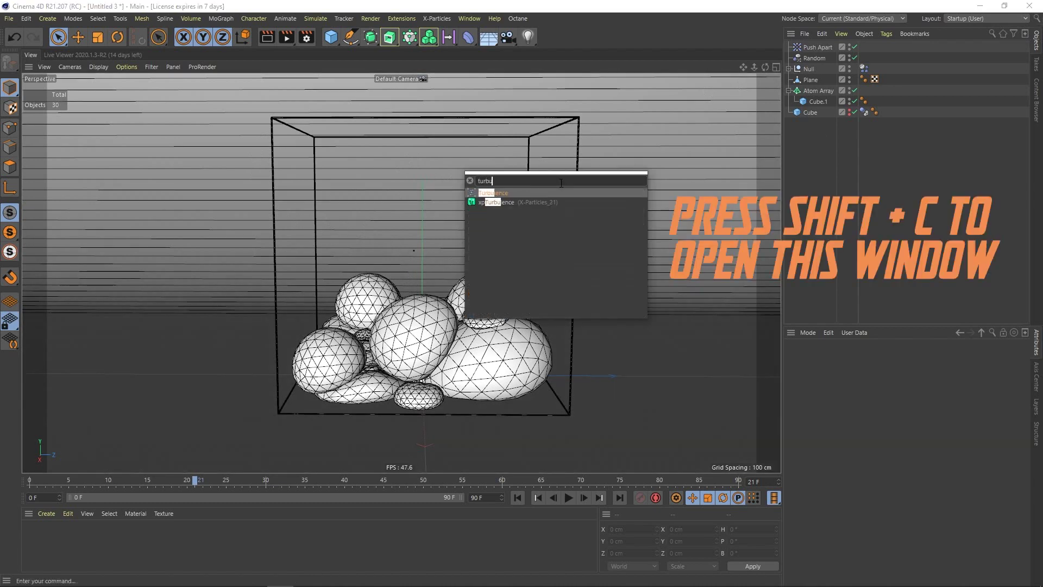
left_click(494, 194)
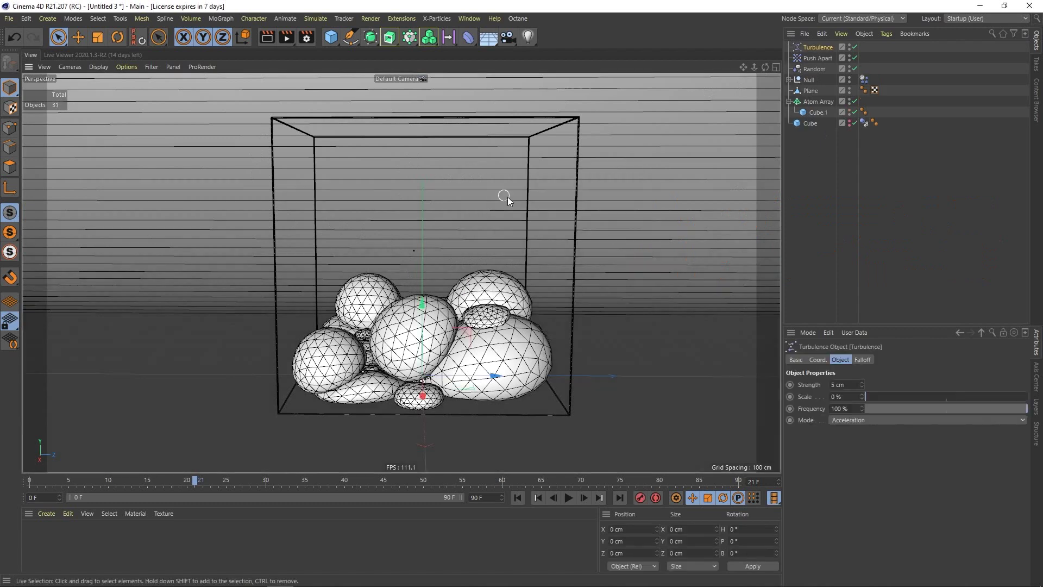
left_click(823, 46)
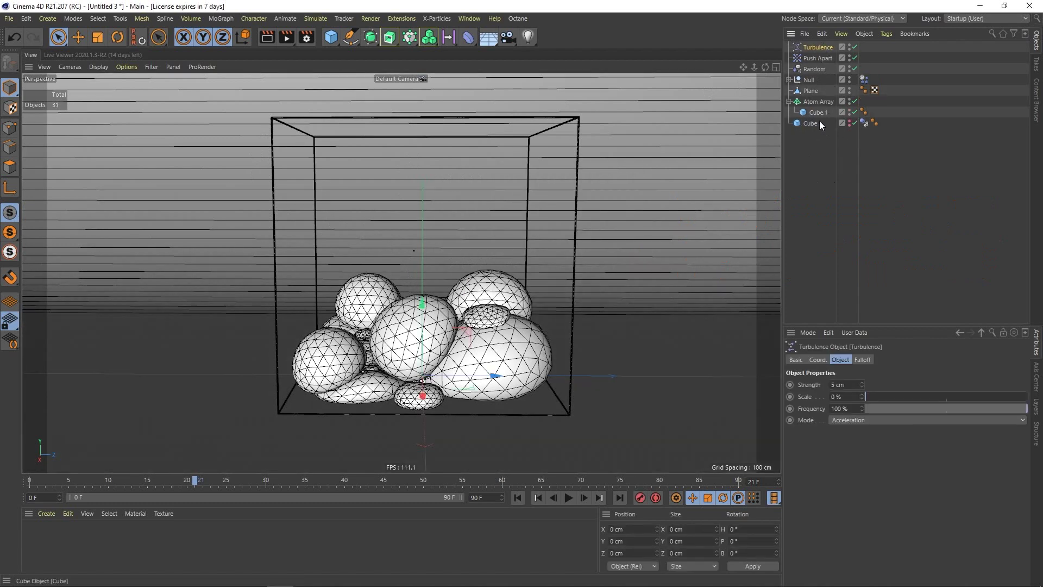
Step: Check the force settings of the null's soft body tag, and set the turbulence strength to 50 cm and scale to 100%
left_click(863, 81)
left_click(921, 360)
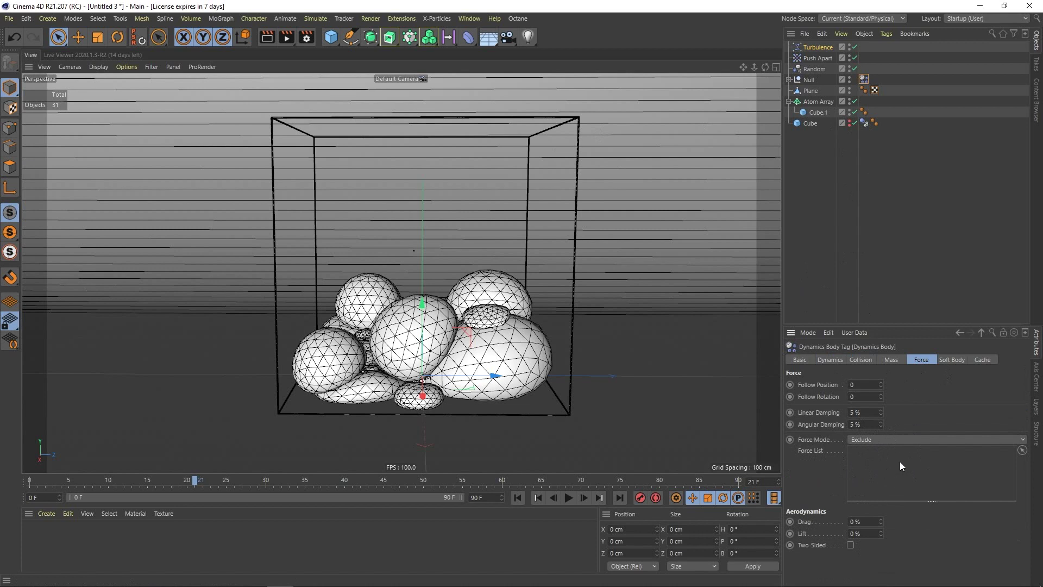
left_click(818, 47)
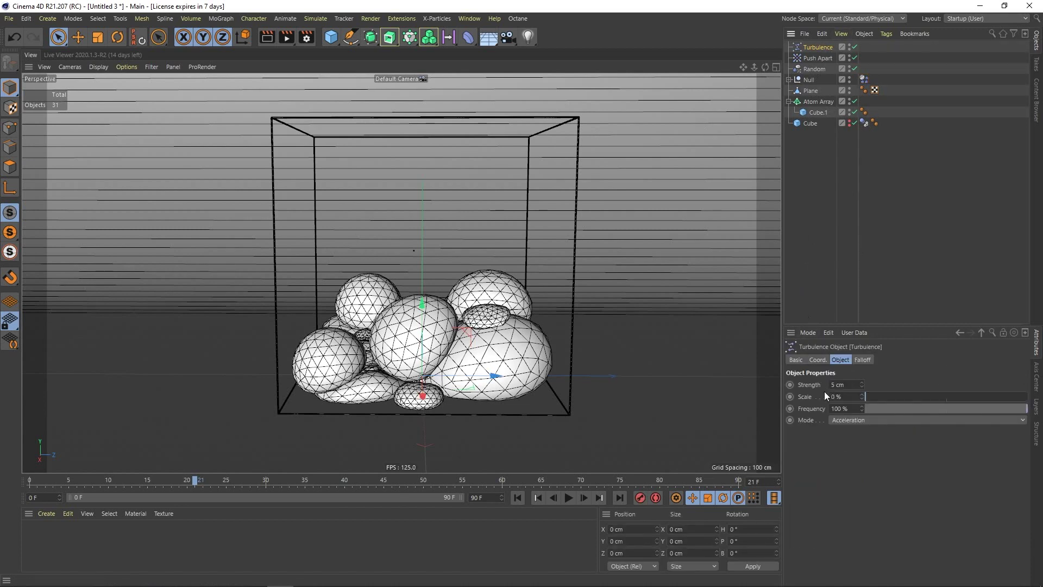
type("50")
key("Return")
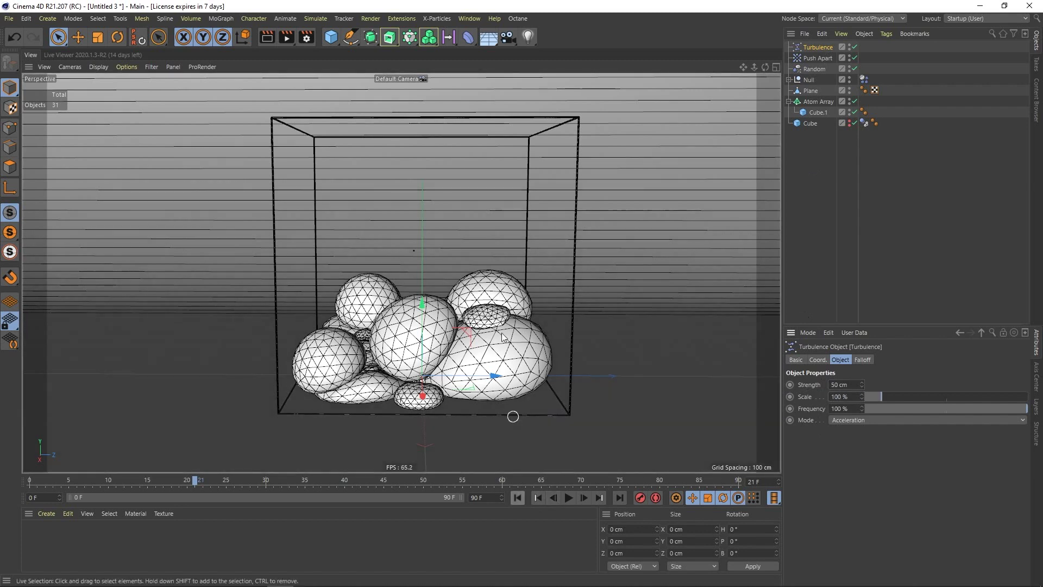
Step: Set the segments of all spheres from Sphere 0 to Sphere 26 to 10 and return to the first frame
left_click(789, 79)
left_click(820, 90)
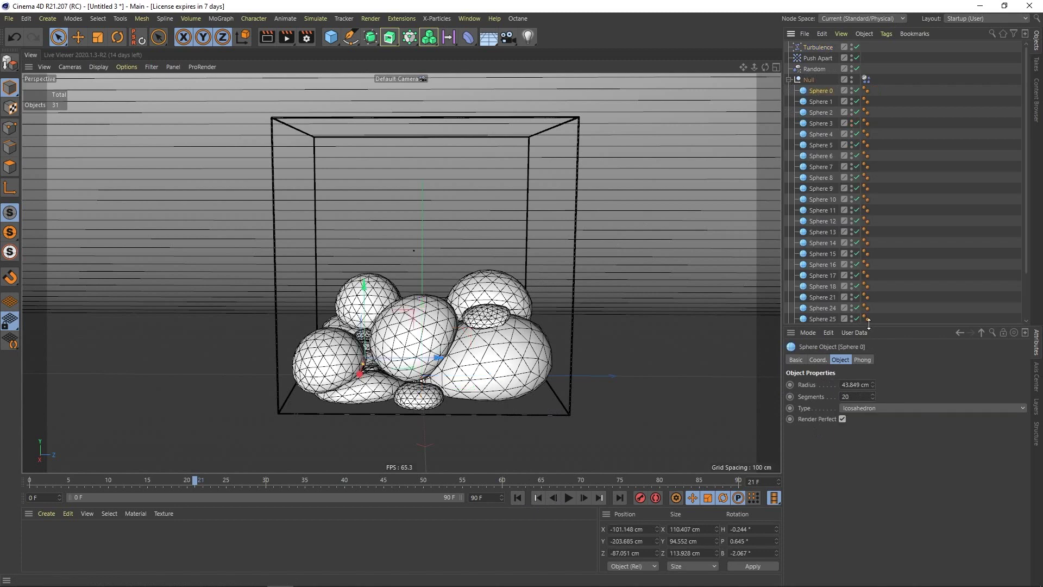
left_click_drag(868, 324, 869, 412)
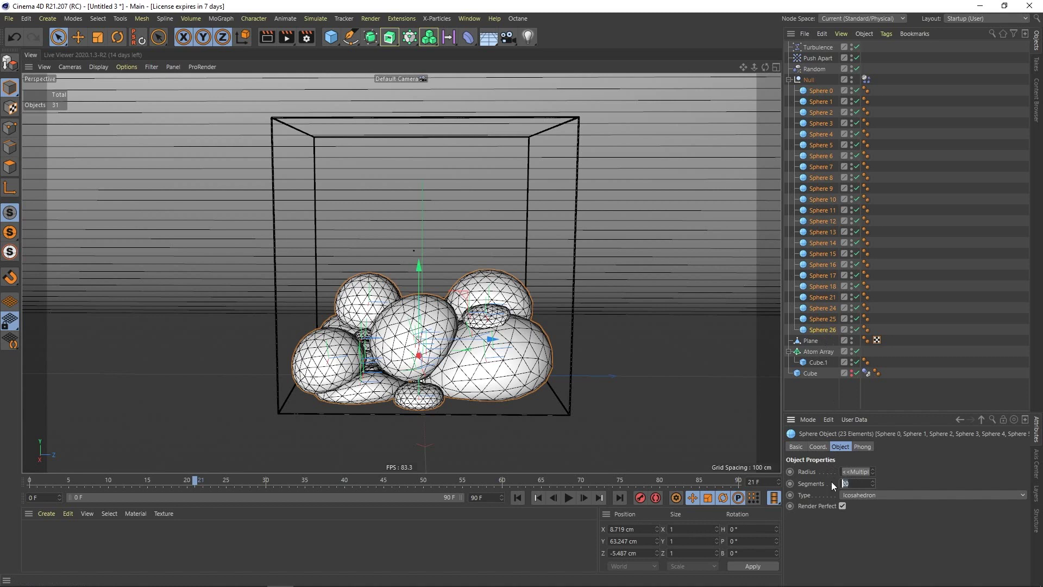
key("Return")
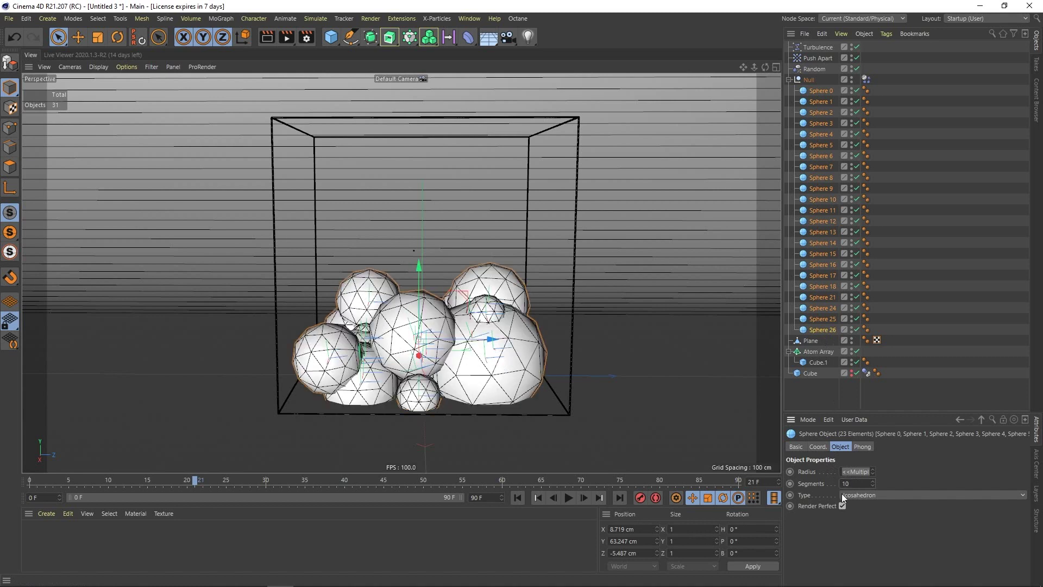
left_click(517, 497)
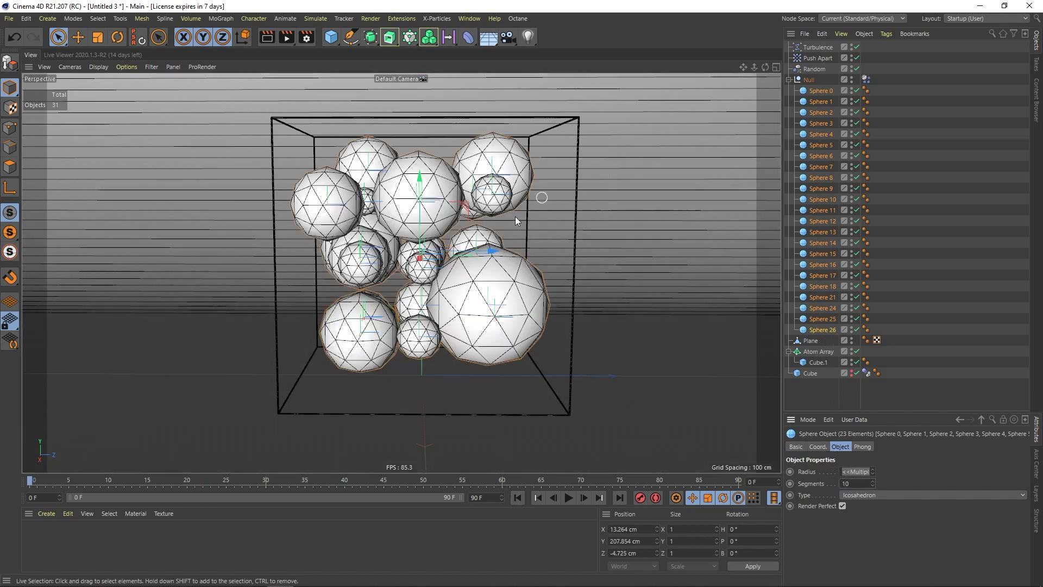
Step: Preview the turbulent simulation, raise the turbulence strength to 150 cm, and replay it to frame 36
left_click(818, 47)
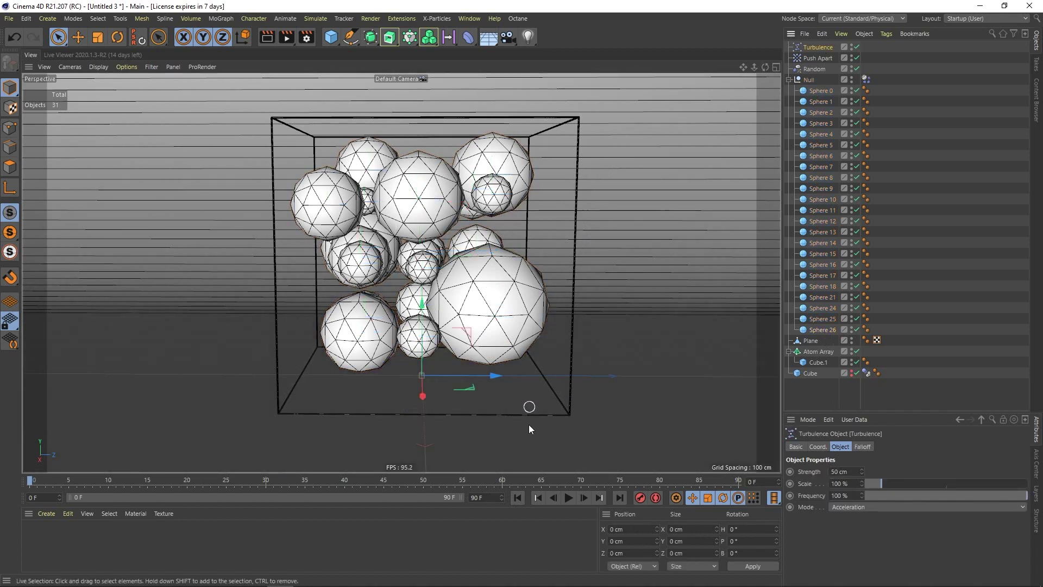
left_click(569, 497)
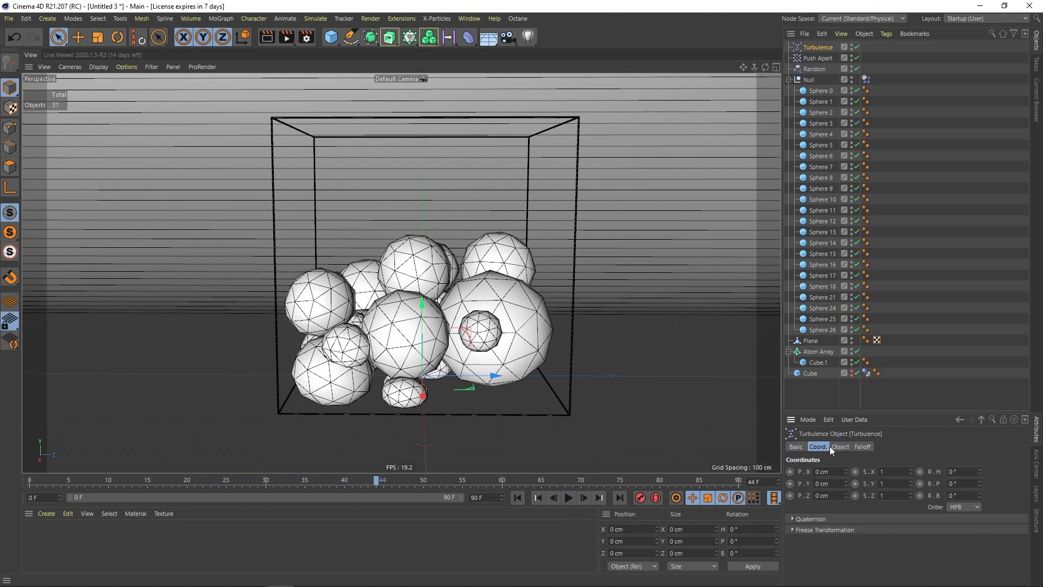
left_click(517, 498)
left_click(574, 500)
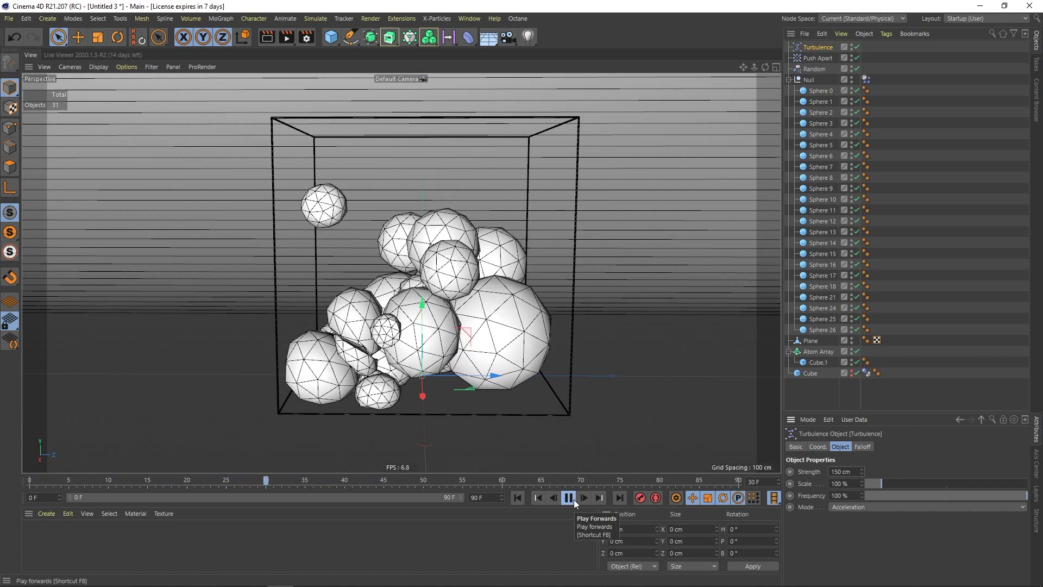
left_click(569, 498)
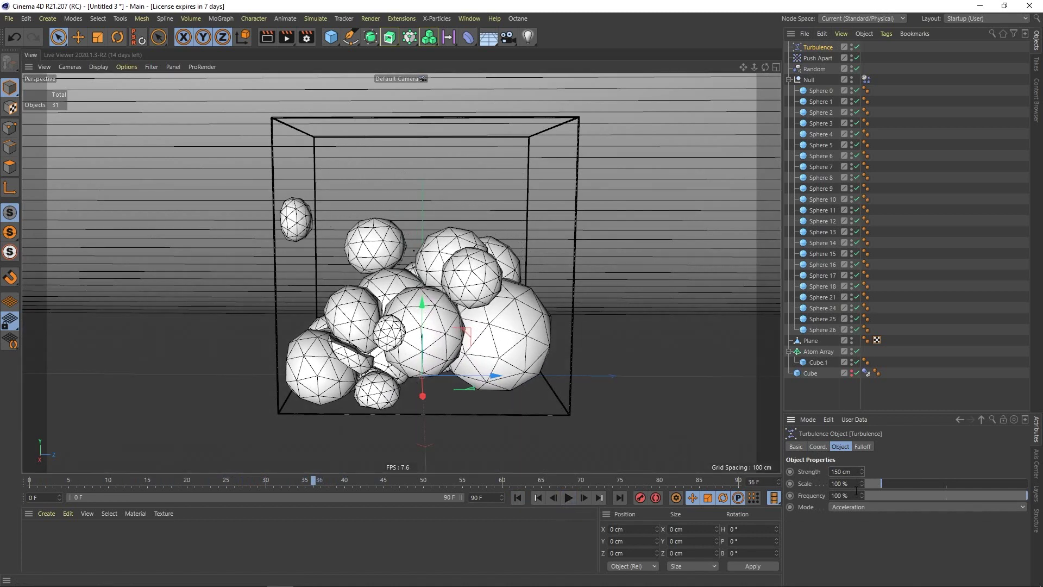
Step: Set the turbulence scale to 30% and replay the simulation from the start
type("50")
key("Return")
left_click(517, 498)
left_click(569, 497)
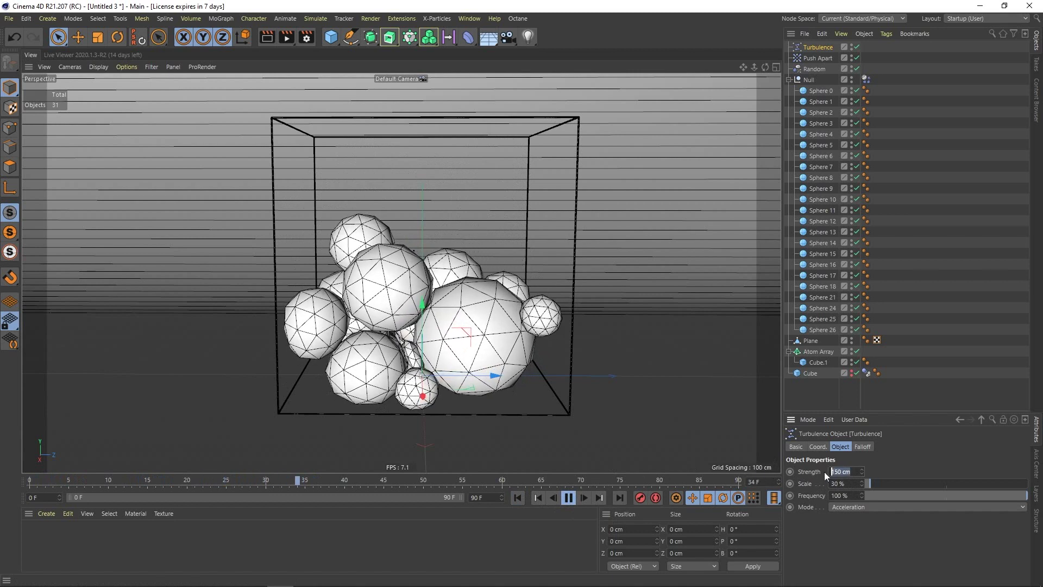
Step: Try turbulence strengths of 300 cm and 600 cm, replaying the simulation from the start for each
left_click(522, 497)
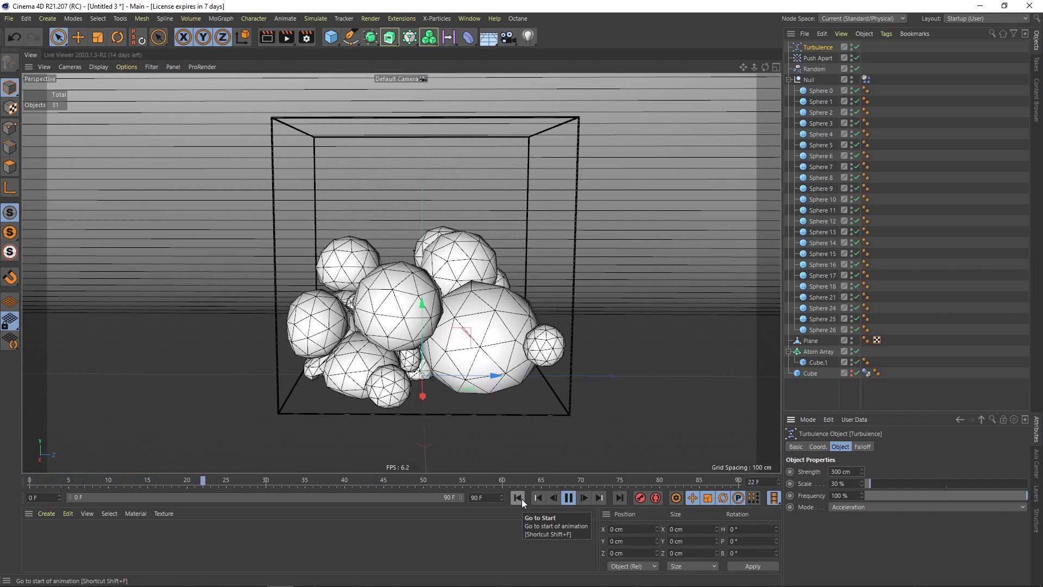
left_click(568, 498)
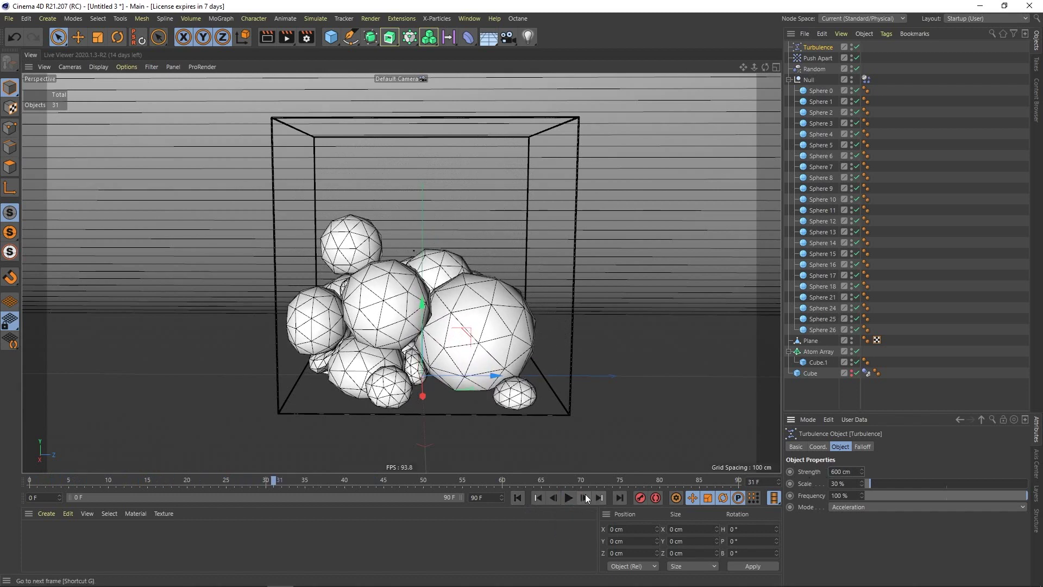
left_click(517, 498)
left_click(568, 497)
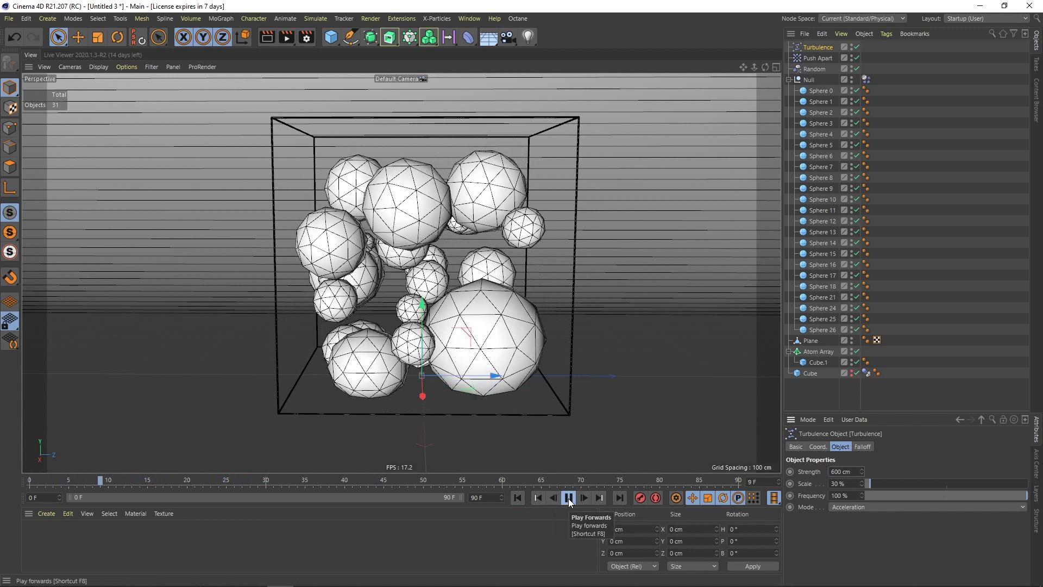
Step: Raise the turbulence strength to 1200 cm, replay the simulation to frame 40, and view the box from a corner
left_click(569, 498)
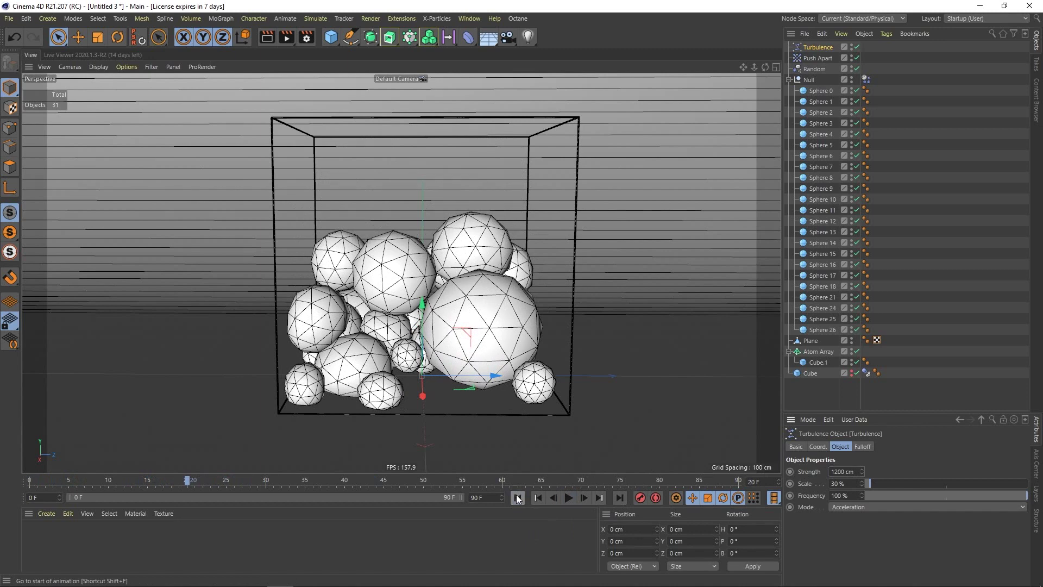
left_click(518, 498)
left_click(569, 497)
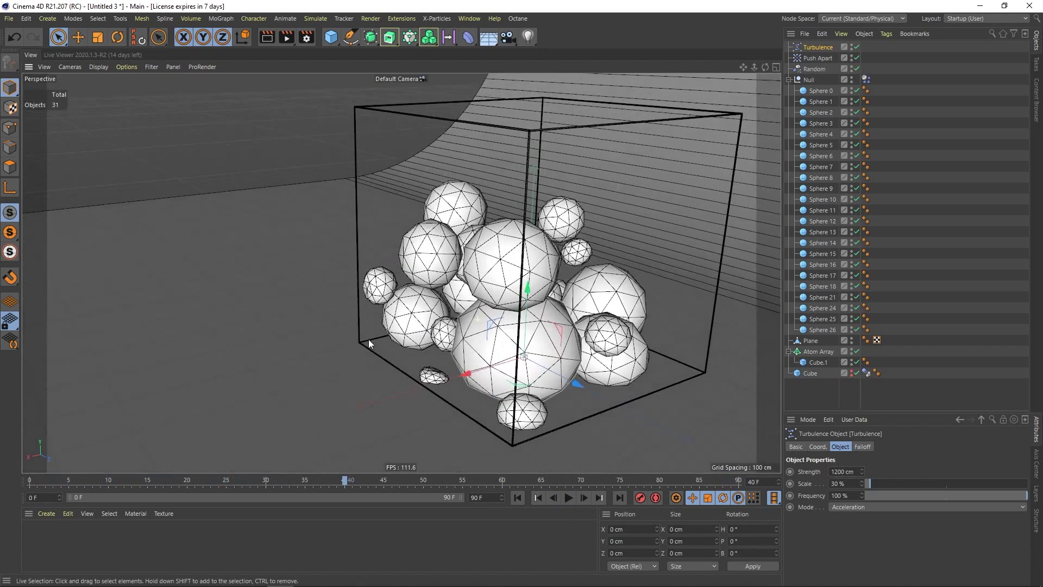
middle_click_drag(484, 310, 419, 303, "alt")
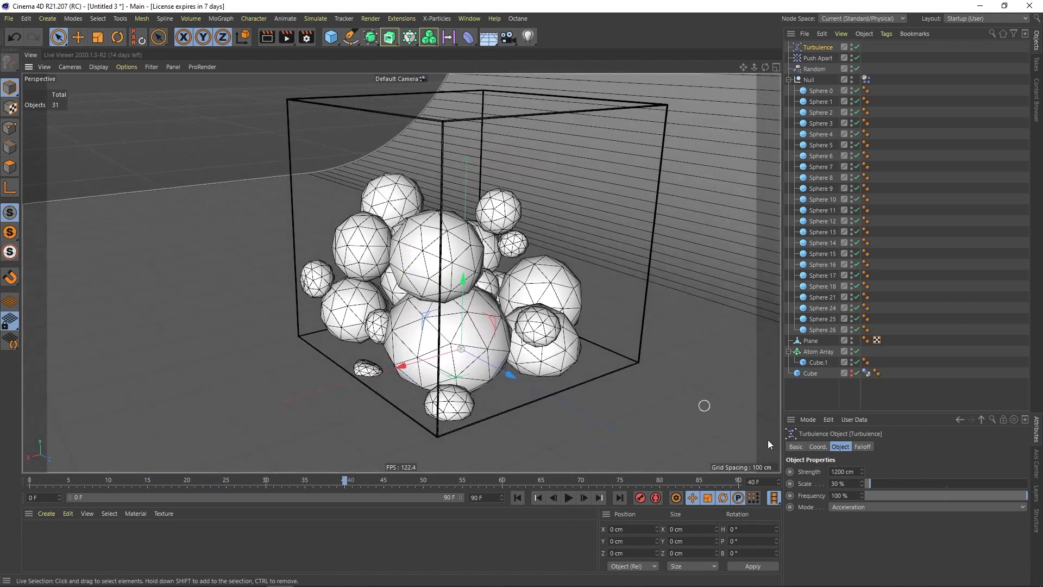
Step: Set the turbulence strength to 2000 cm and replay the simulation from the start to frame 45
left_click(841, 472)
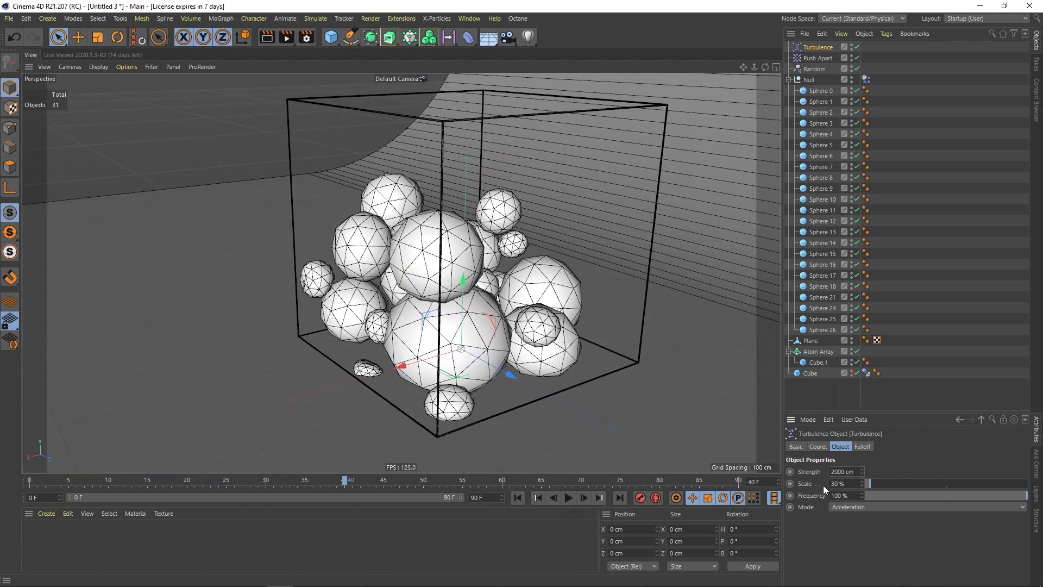
left_click(517, 498)
left_click(569, 497)
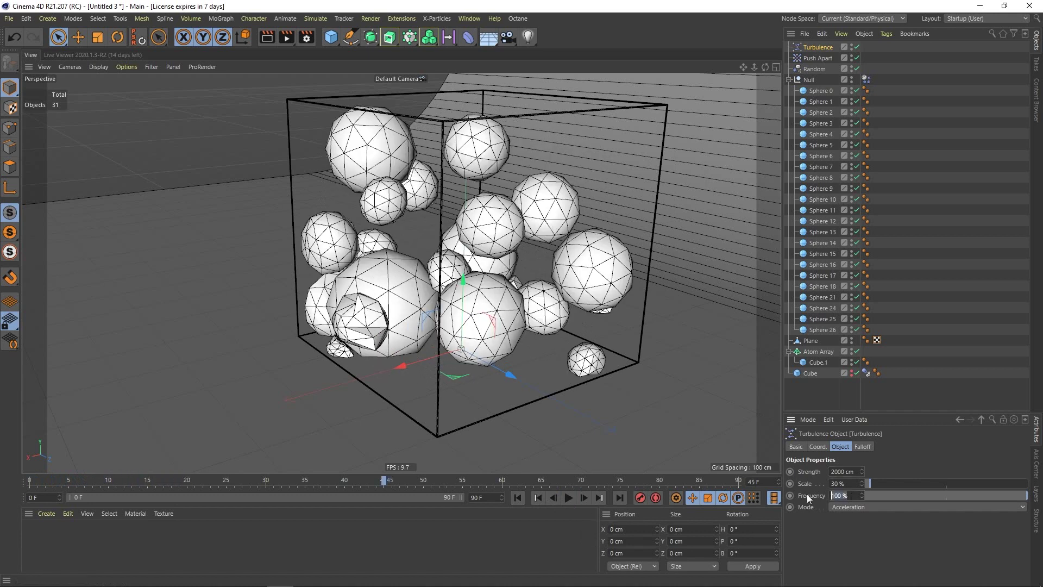
Step: Set the turbulence frequency to 50% and replay the simulation from the start
type("50")
key("Return")
left_click(517, 498)
left_click(568, 498)
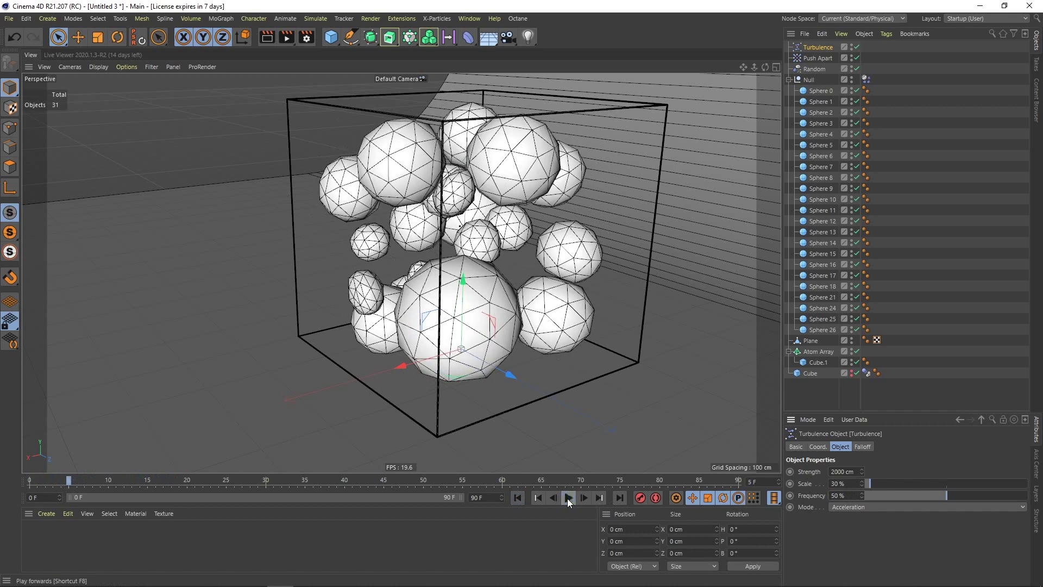
Step: Bake all dynamics through the null's soft body tag and play the cached simulation to frame 66
left_click(865, 79)
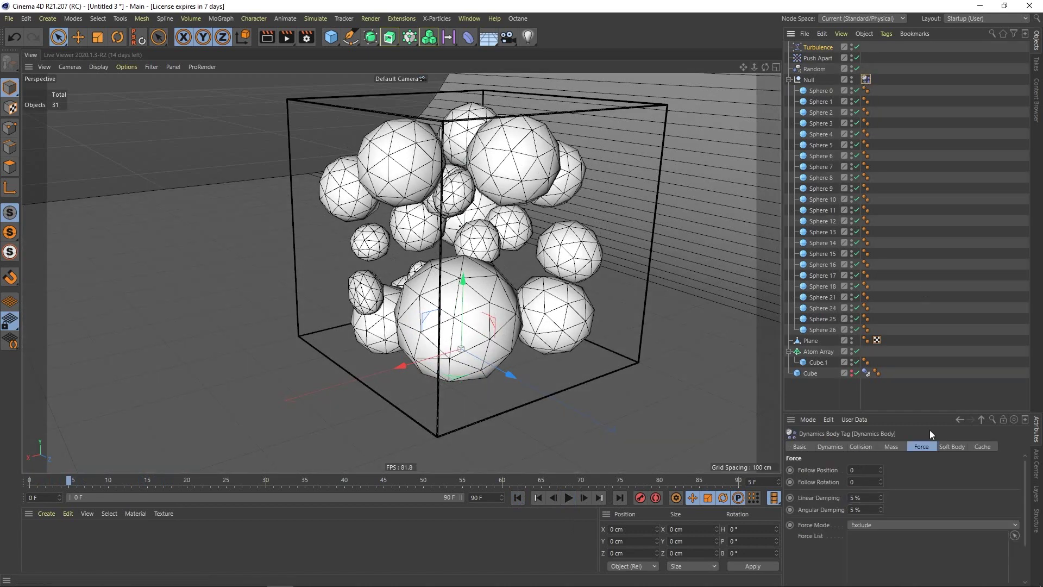
left_click(984, 447)
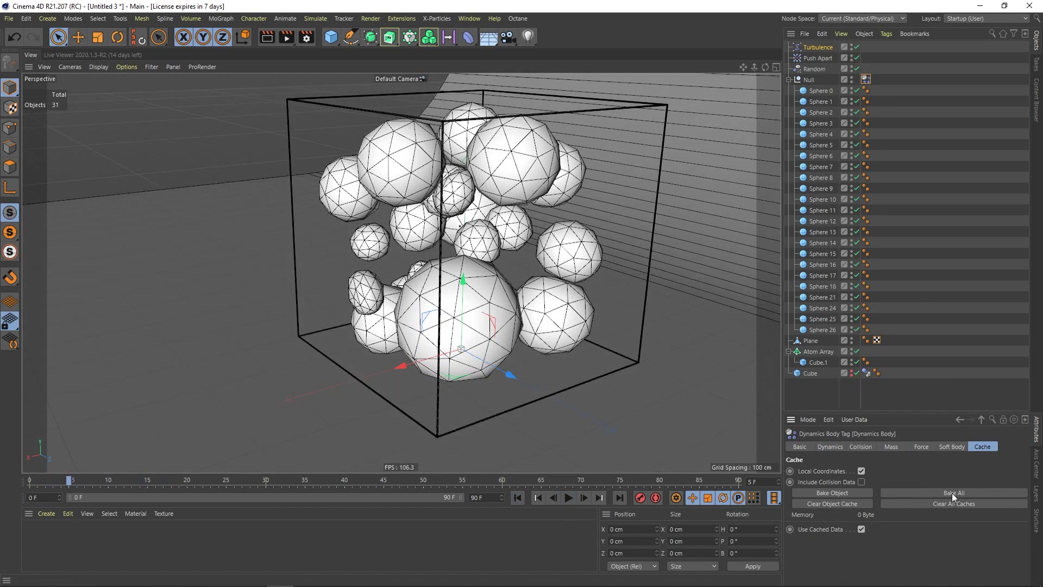
left_click(569, 498)
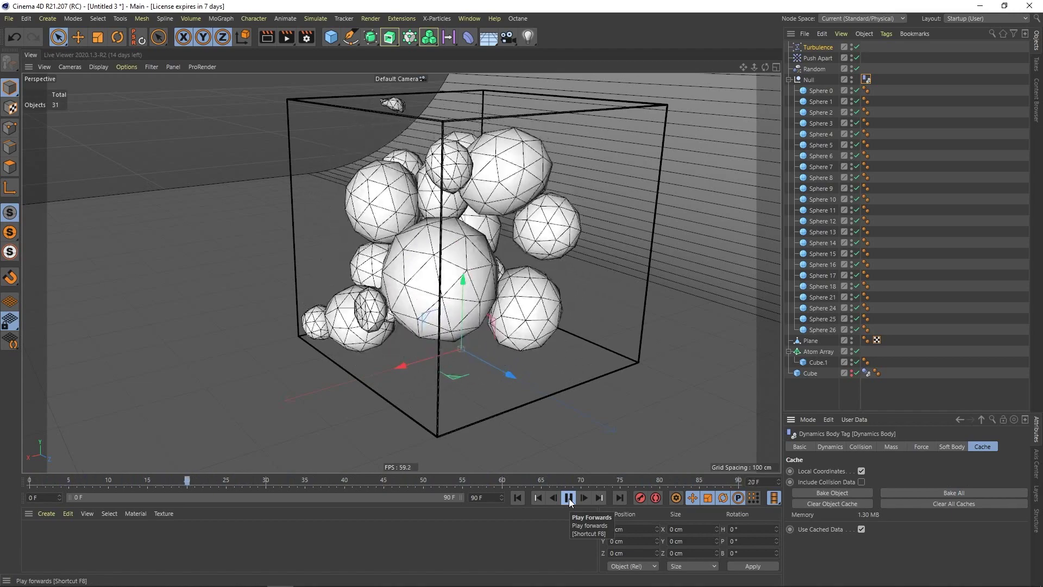
left_click_drag(453, 258, 410, 301, "alt")
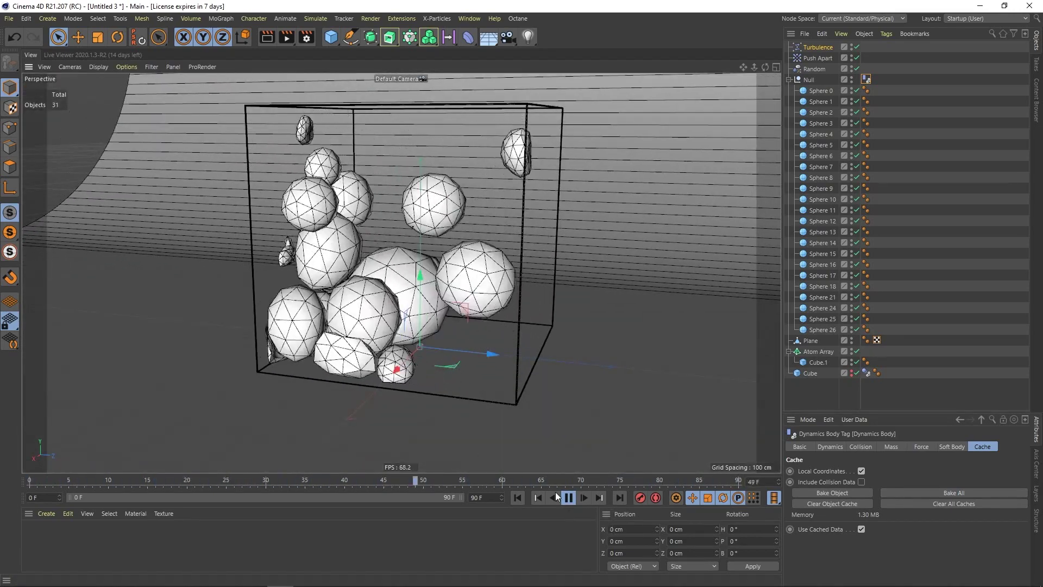
left_click(568, 497)
Step: Set the gravity in the project's dynamics settings to 100 cm
left_click(819, 48)
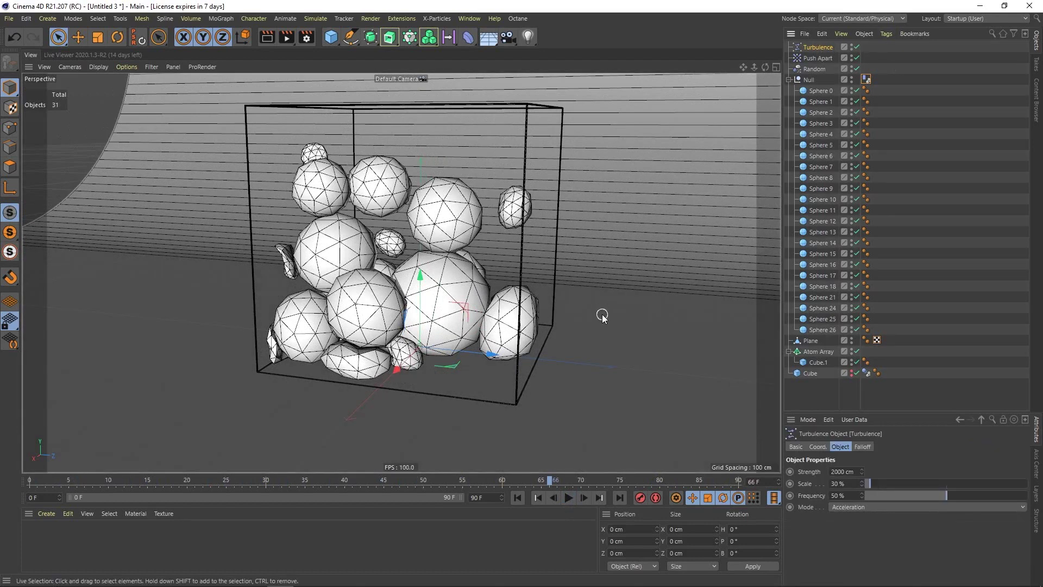
key("ctrl+d")
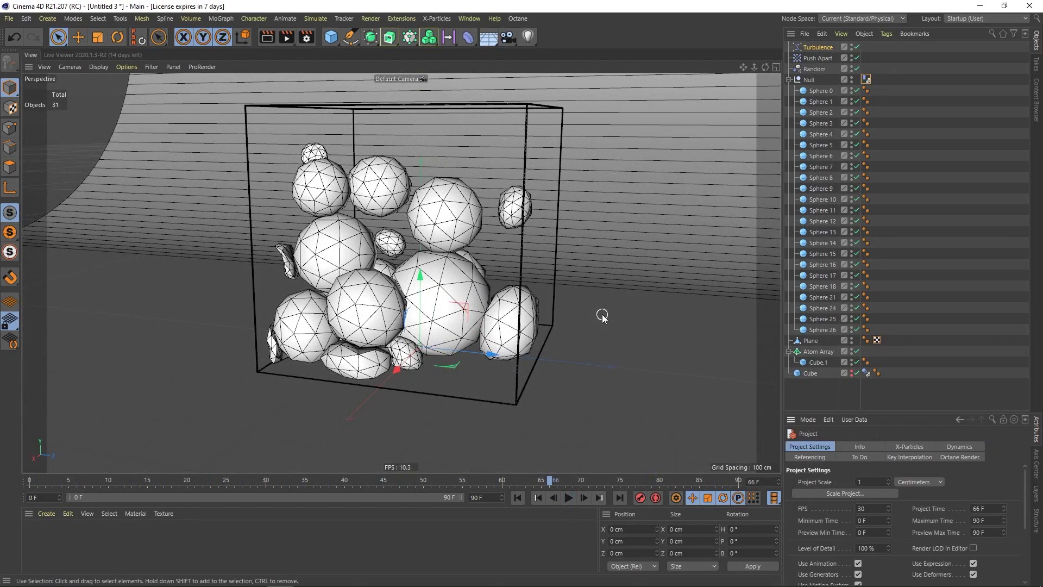
left_click(959, 446)
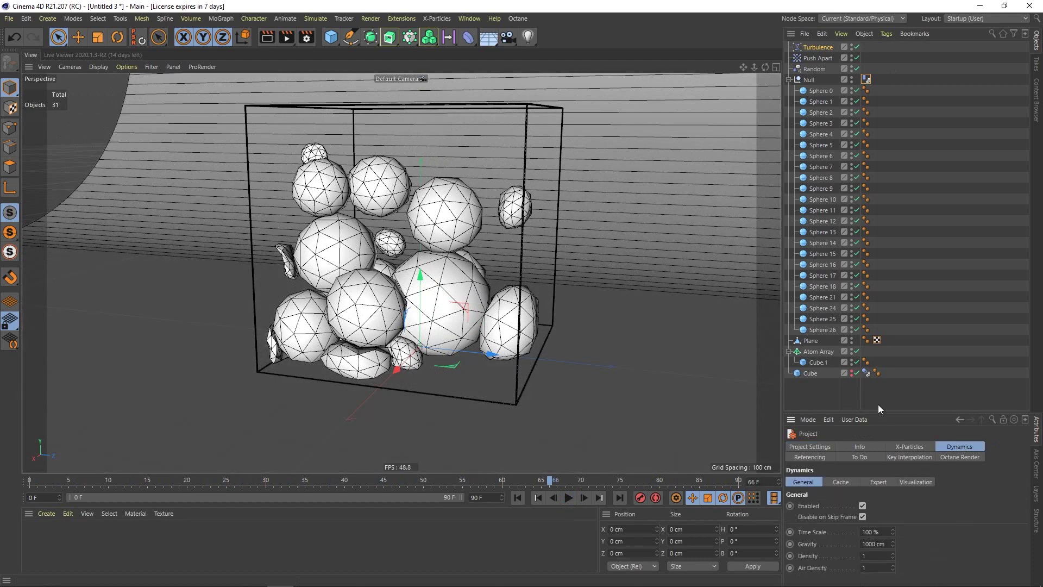
left_click_drag(872, 411, 867, 288)
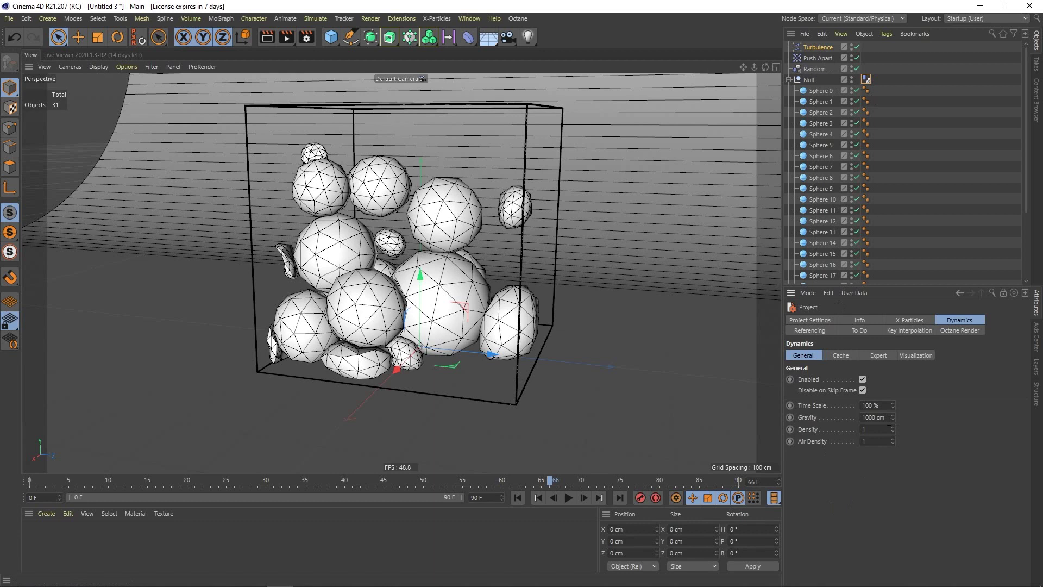
type("10")
left_click_drag(852, 287, 852, 373)
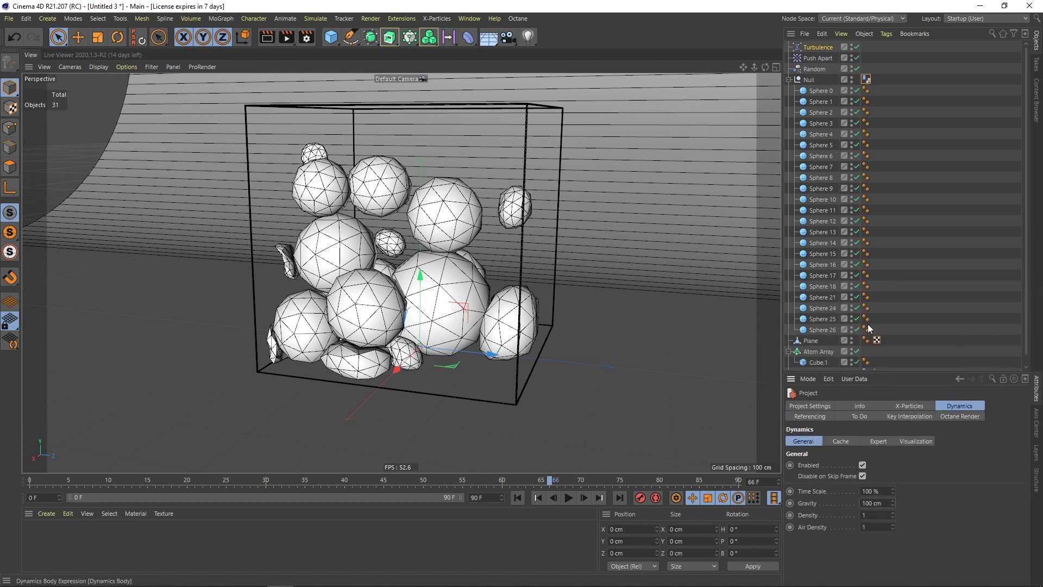
Step: Clear all caches through the null's soft body tag
left_click(866, 79)
left_click(938, 462)
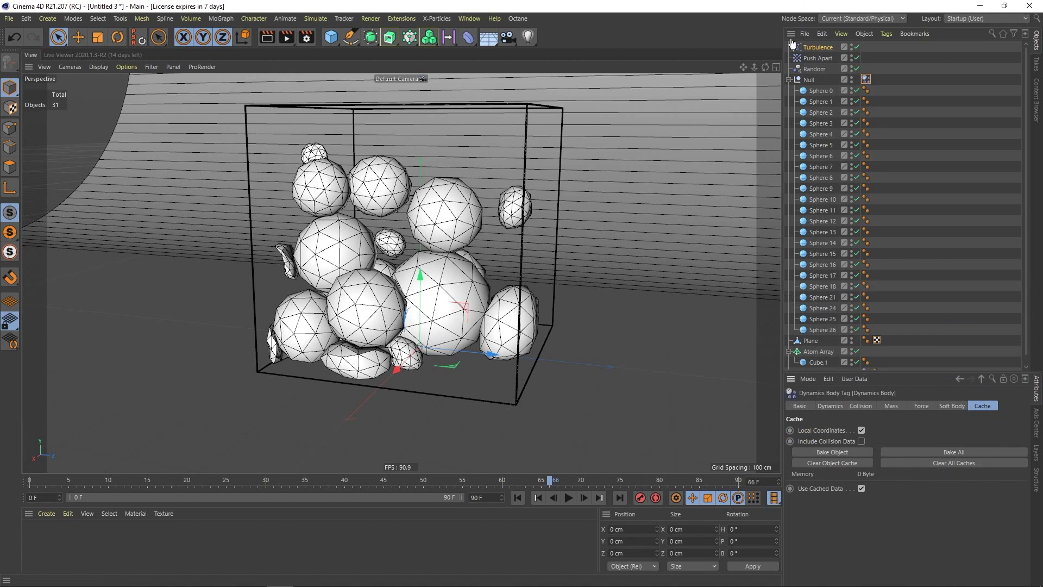
Step: Set the turbulence strength to 500 cm and replay the simulation from the start
left_click(818, 48)
double_click(857, 430)
type("500")
key("Return")
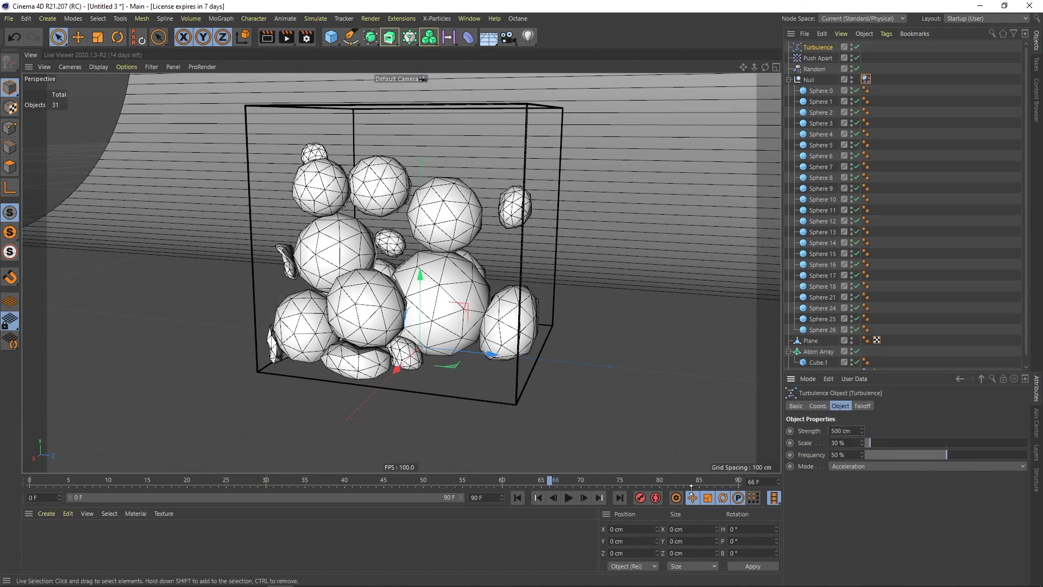
left_click(538, 497)
left_click(568, 497)
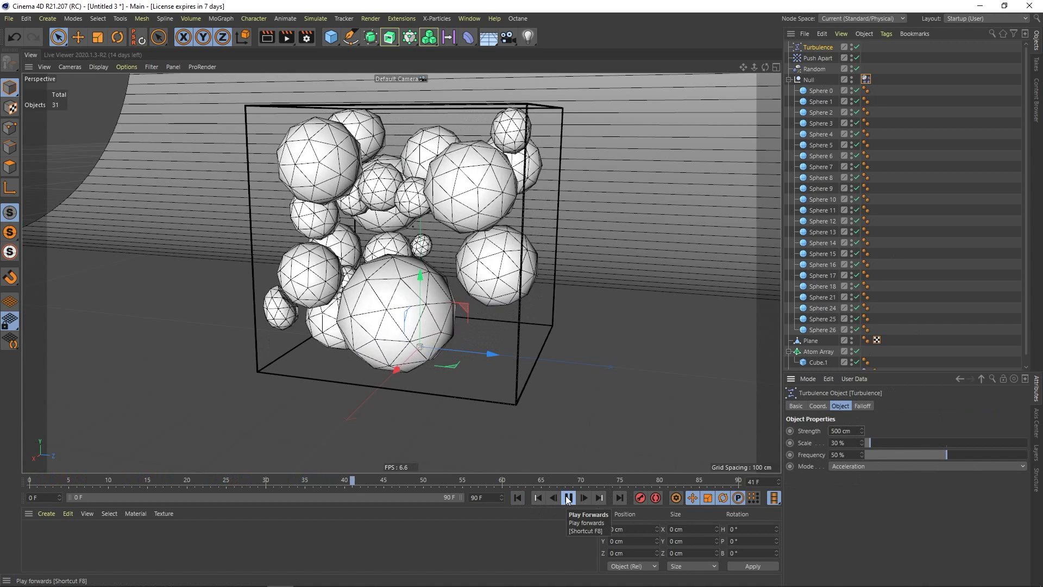
left_click(568, 497)
Step: Set the turbulence frequency to 30% and scale to 40%, and replay the simulation from frame 0
type("30")
key("Return")
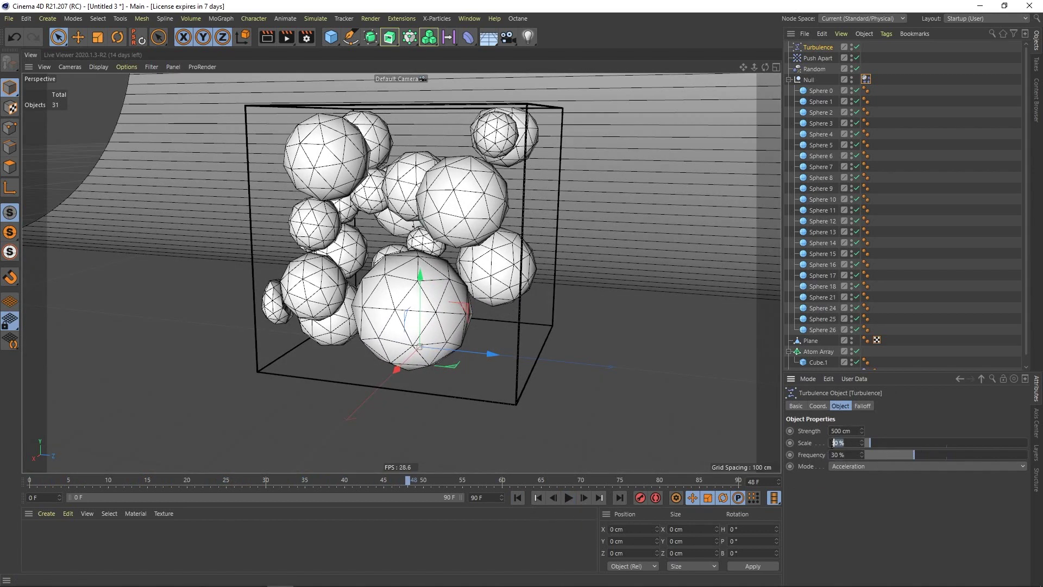
type("40")
key("Return")
left_click(517, 497)
left_click(568, 497)
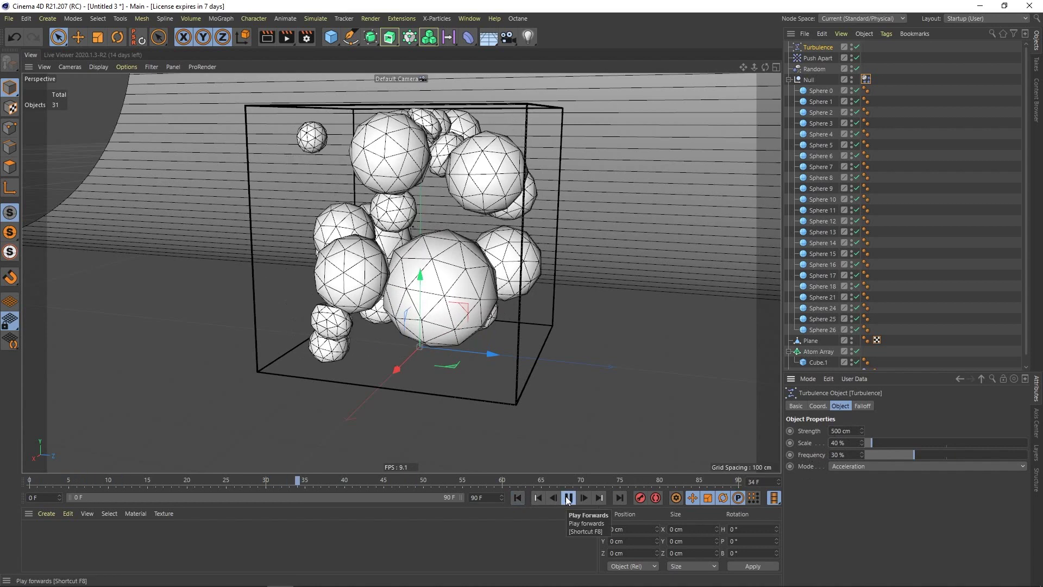
left_click(568, 498)
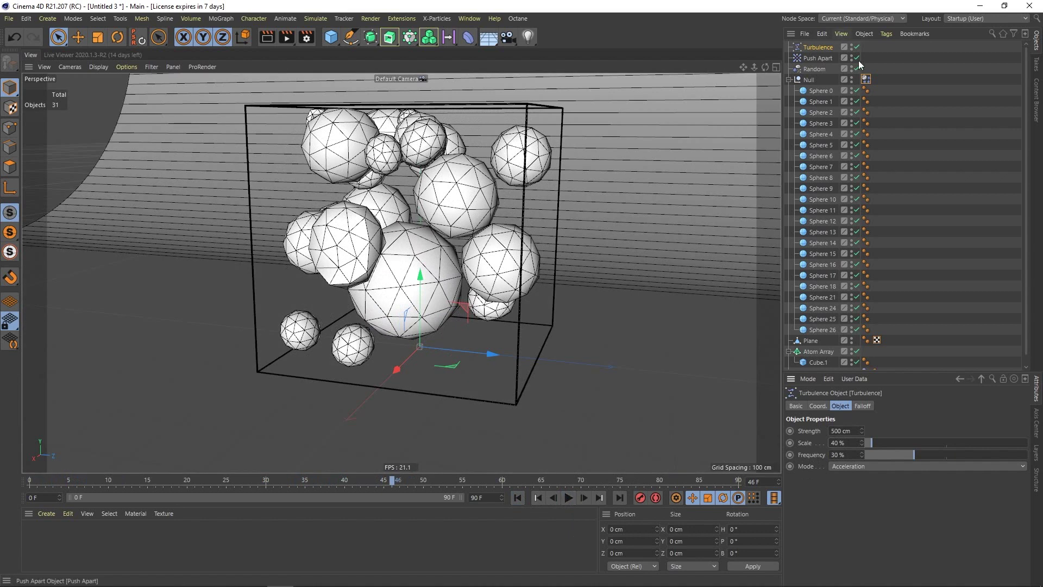
Step: Bake all dynamics through the null's soft body tag, review the cached simulation from other angles and rewind to frame 0
left_click(865, 79)
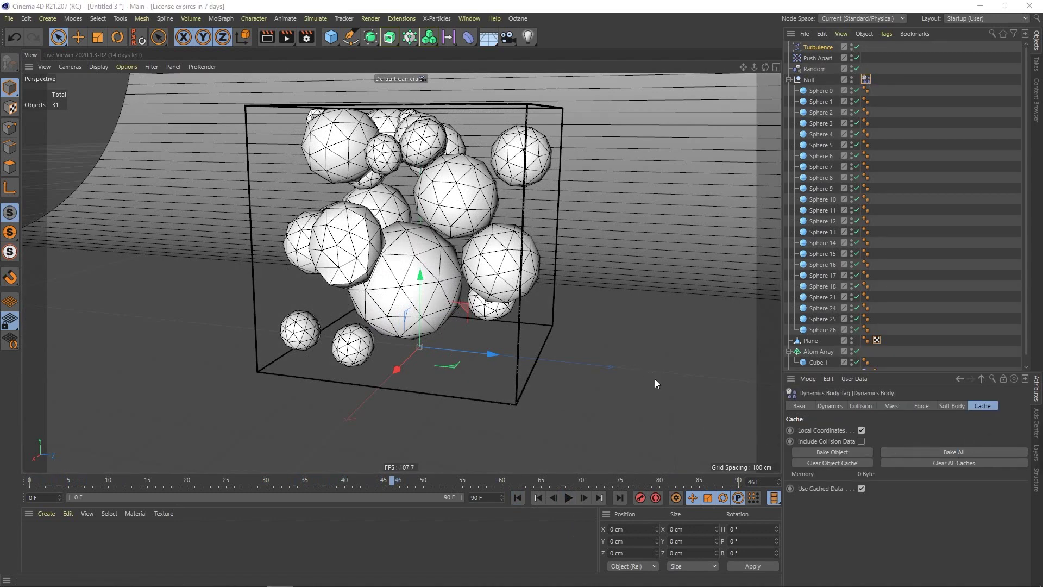
left_click(568, 498)
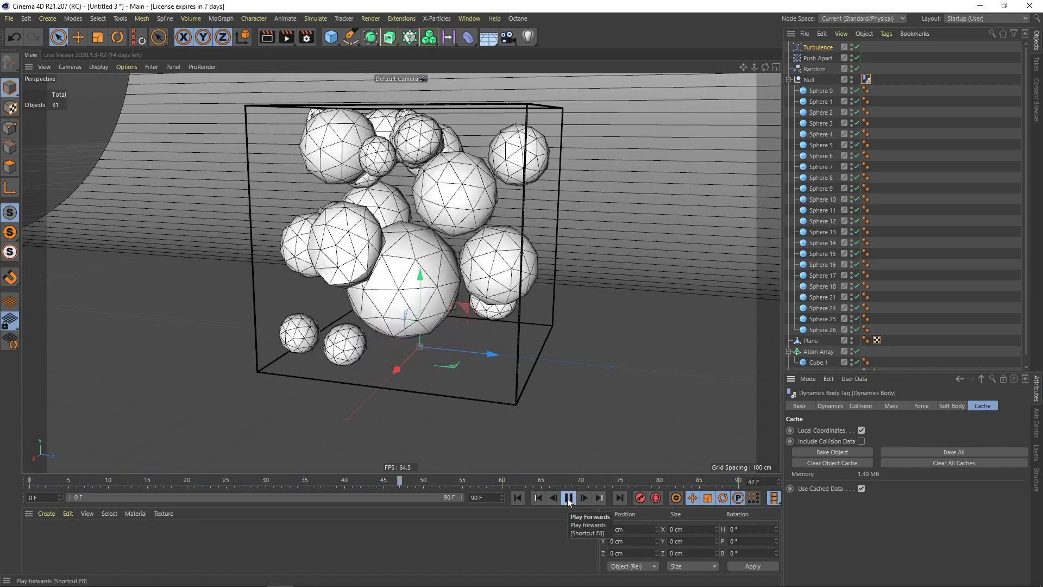
left_click(568, 499)
left_click_drag(396, 321, 560, 380, "alt")
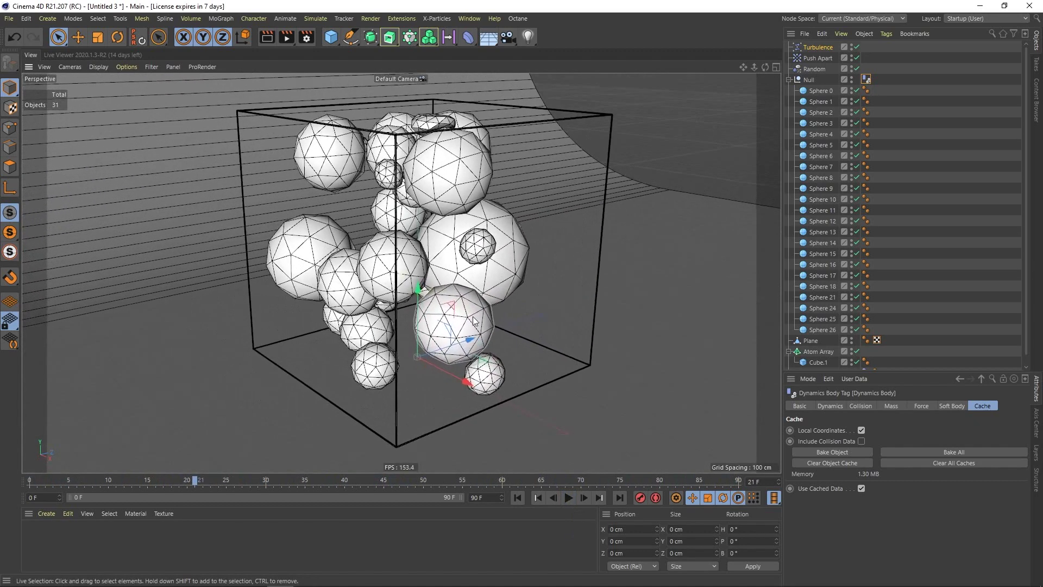
left_click(568, 498)
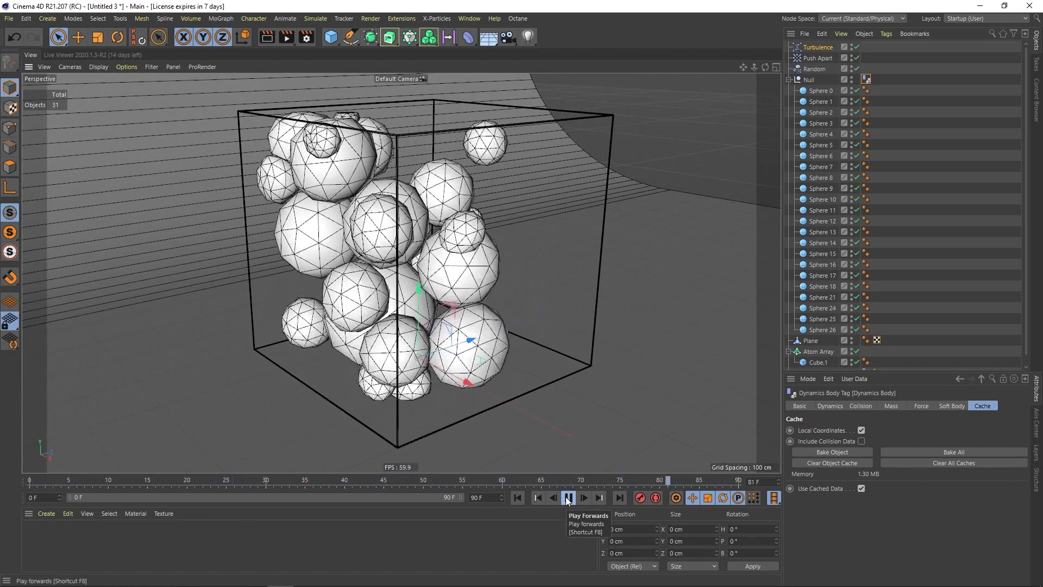
left_click(567, 498)
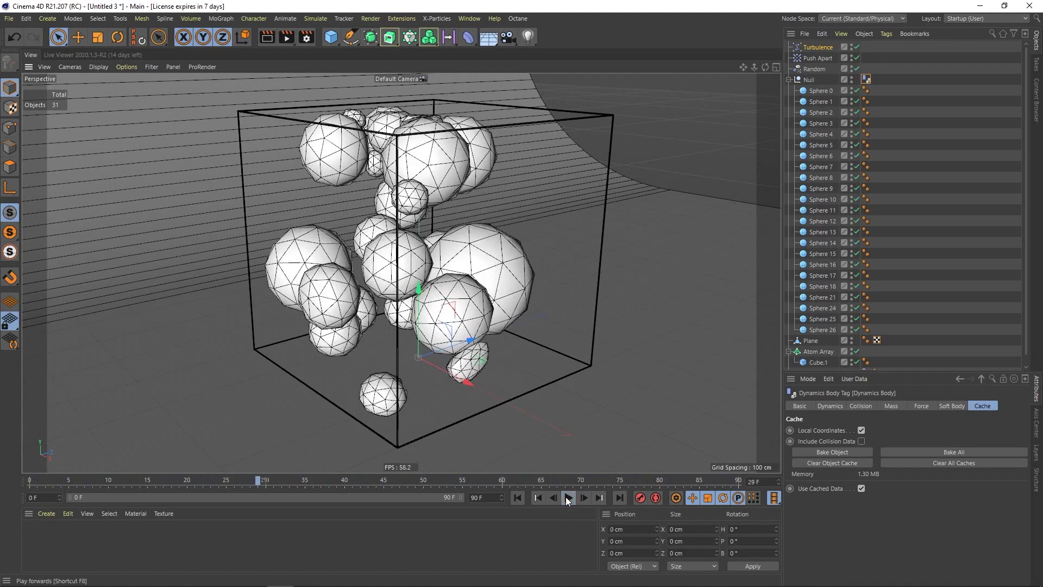
left_click(516, 498)
left_click_drag(523, 354, 400, 239, "alt")
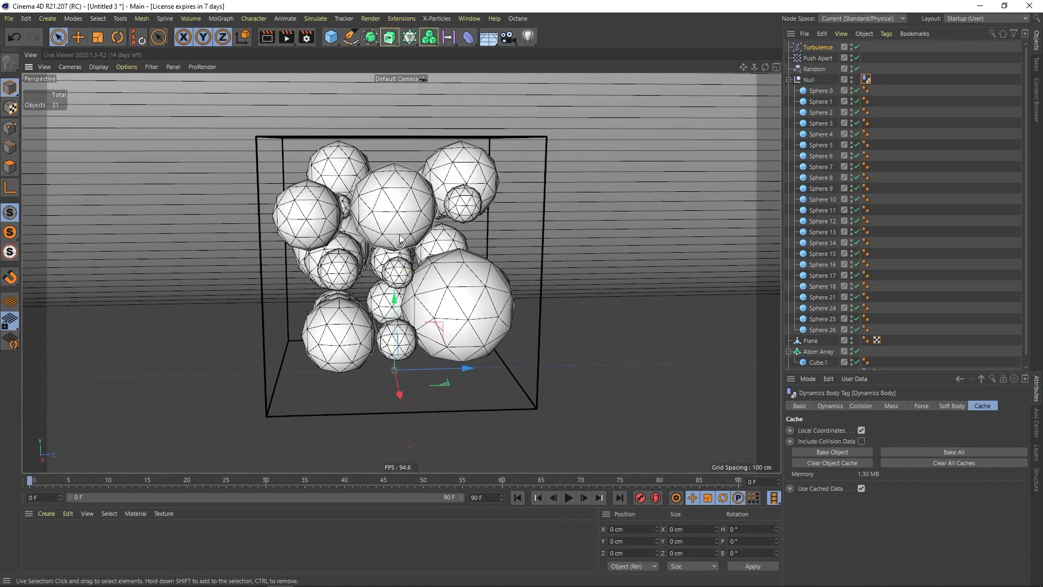
Step: Select all spheres under the null and try 15 and 20 segments before setting their segments to 18
left_click(820, 90)
left_click(819, 329, "shift")
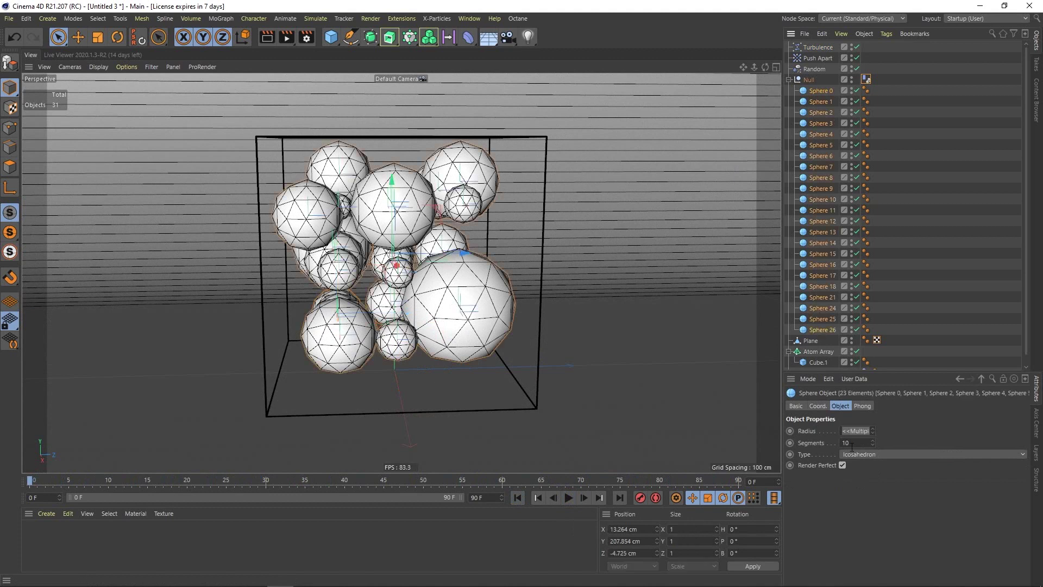
type("15")
key("Return")
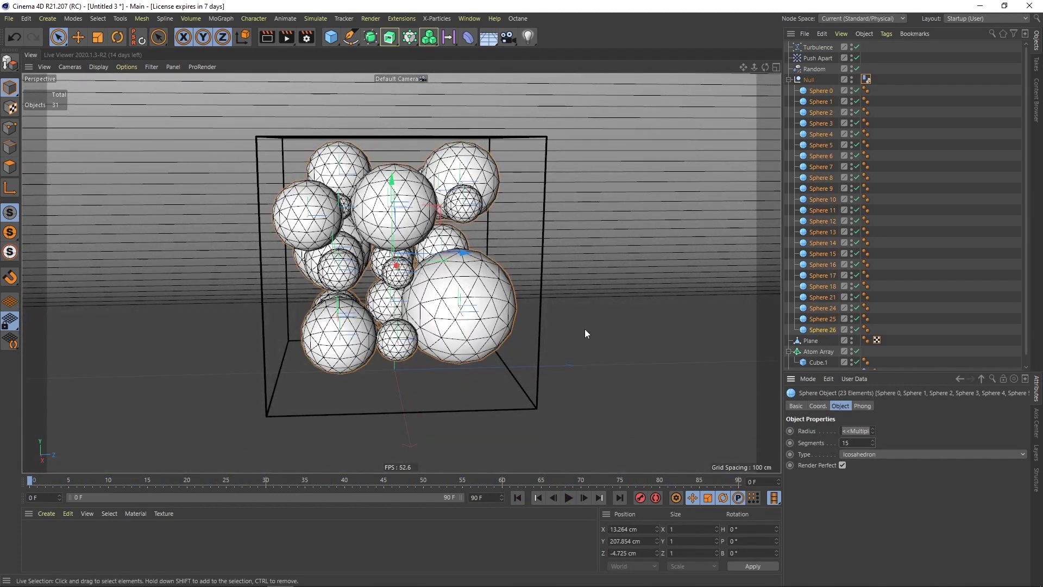
type("20")
key("Return")
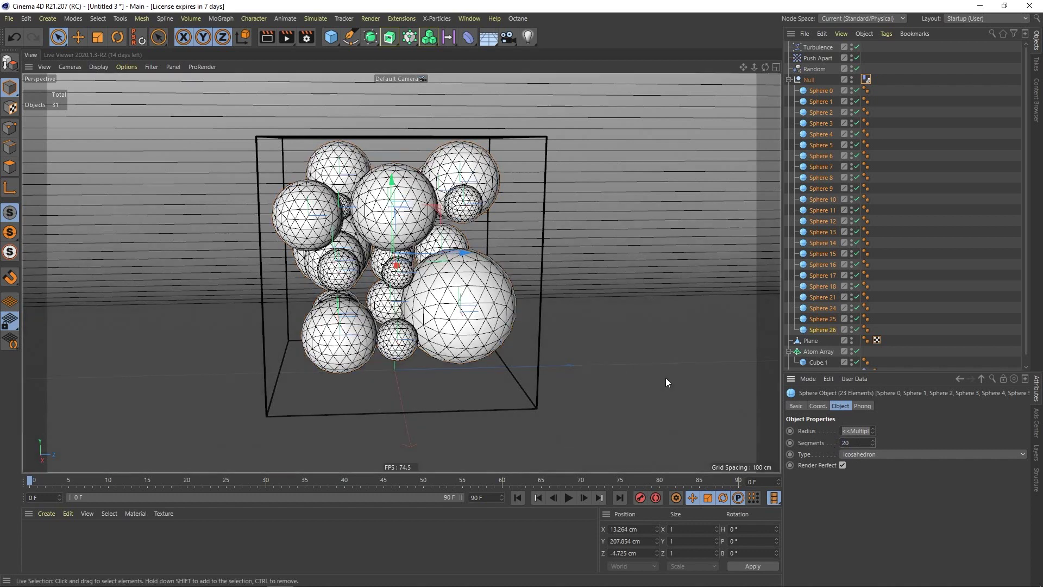
type("18")
key("Return")
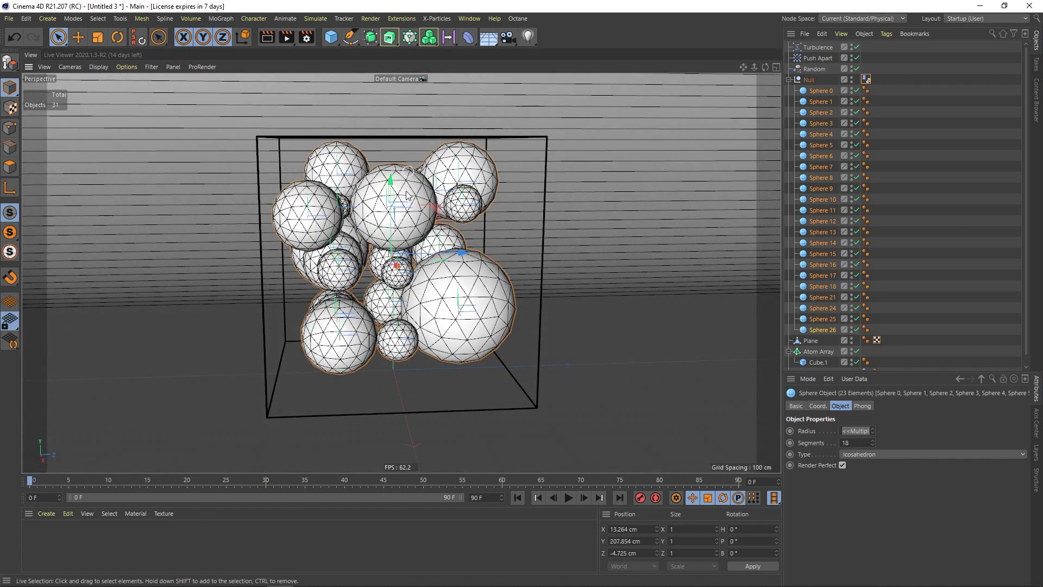
Step: Clear all dynamics caches through the null's soft body tag and check the turbulence settings
left_click(871, 81)
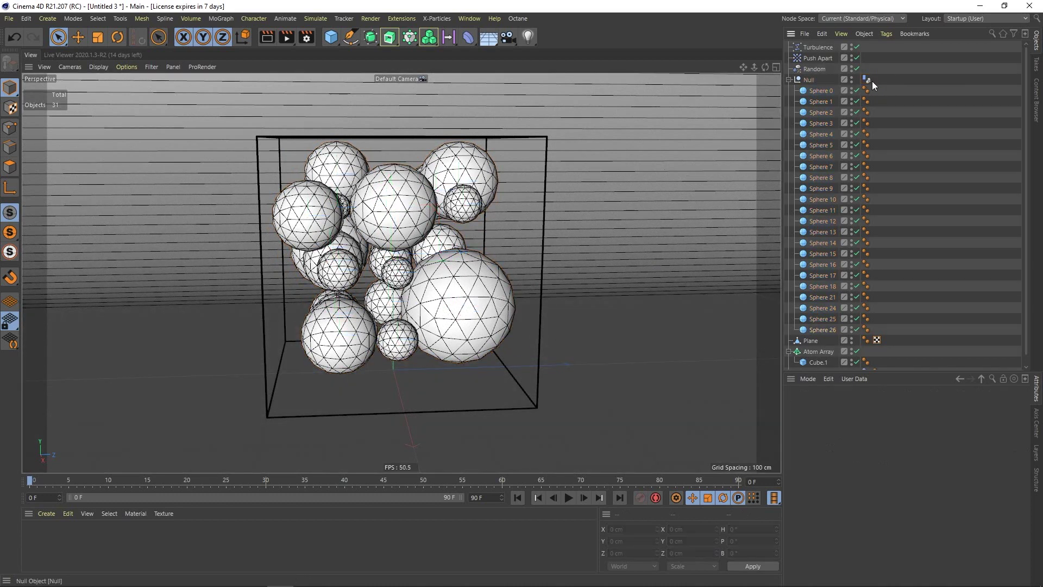
left_click(870, 80)
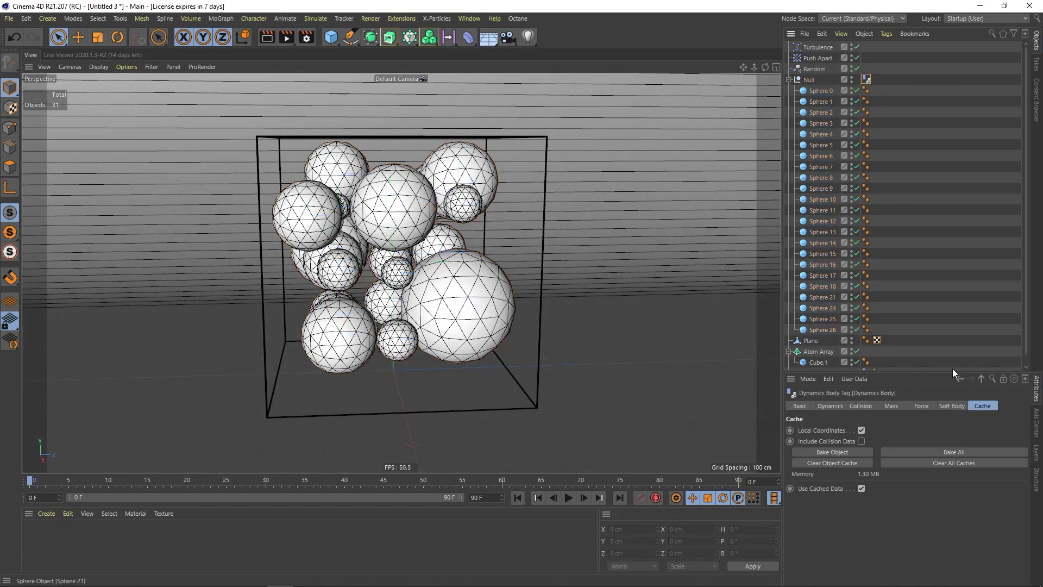
left_click(819, 48)
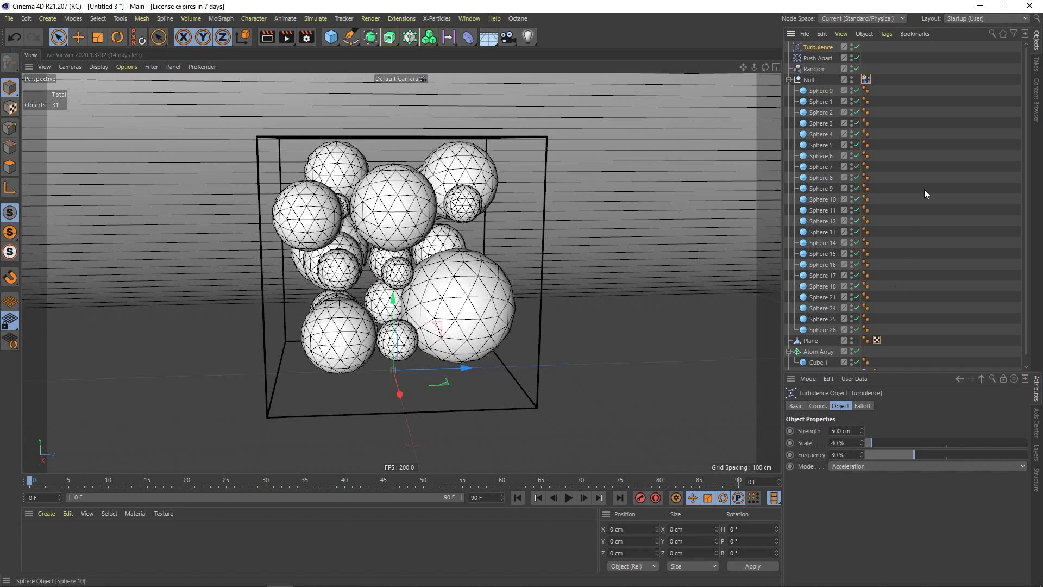
left_click(892, 121)
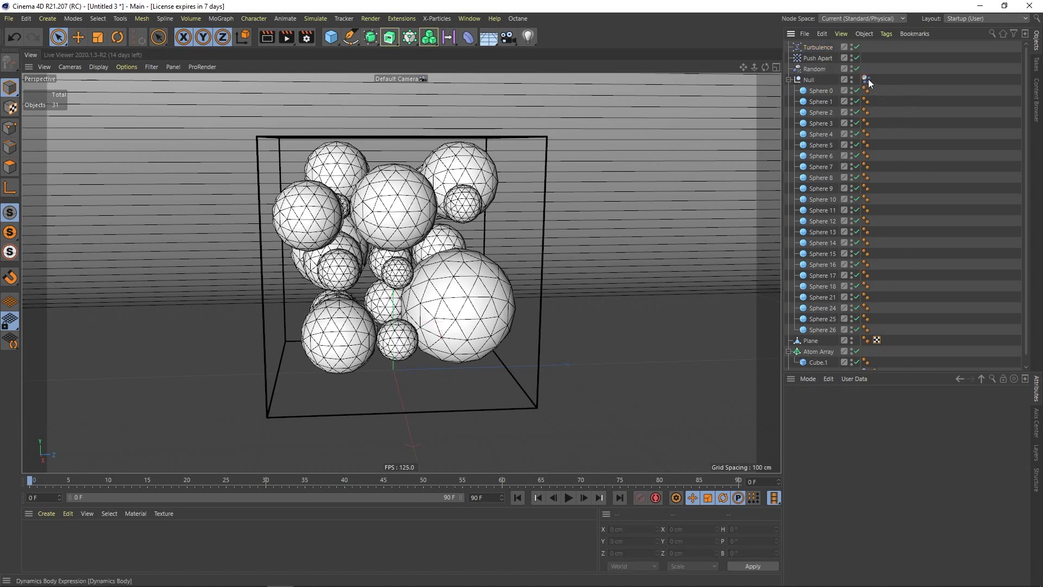
Step: Review the null tag's soft body spring and shape settings, and briefly play the uncached simulation before rewinding
left_click(867, 80)
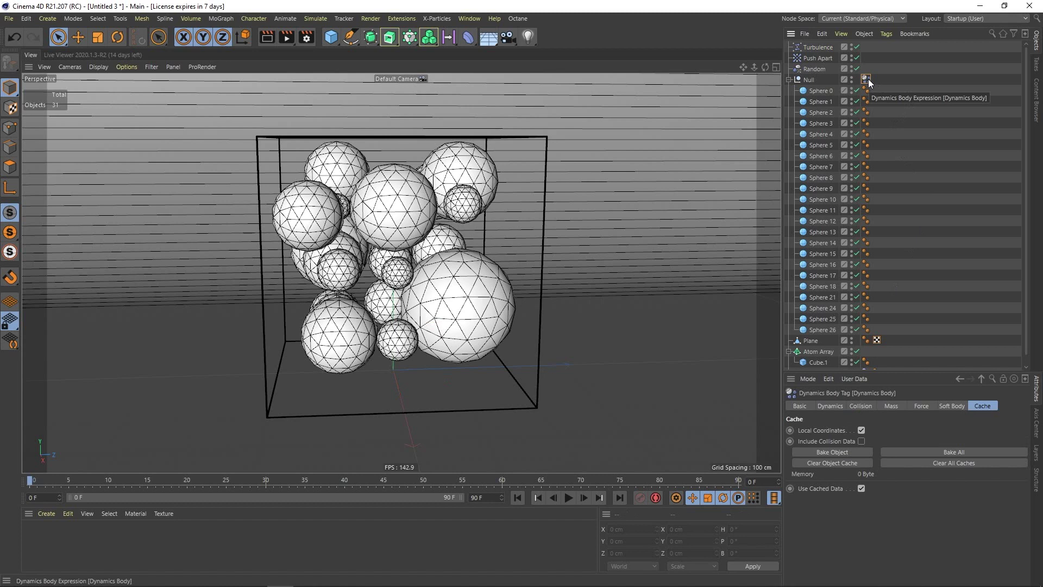
left_click(952, 407)
left_click_drag(927, 371, 923, 172)
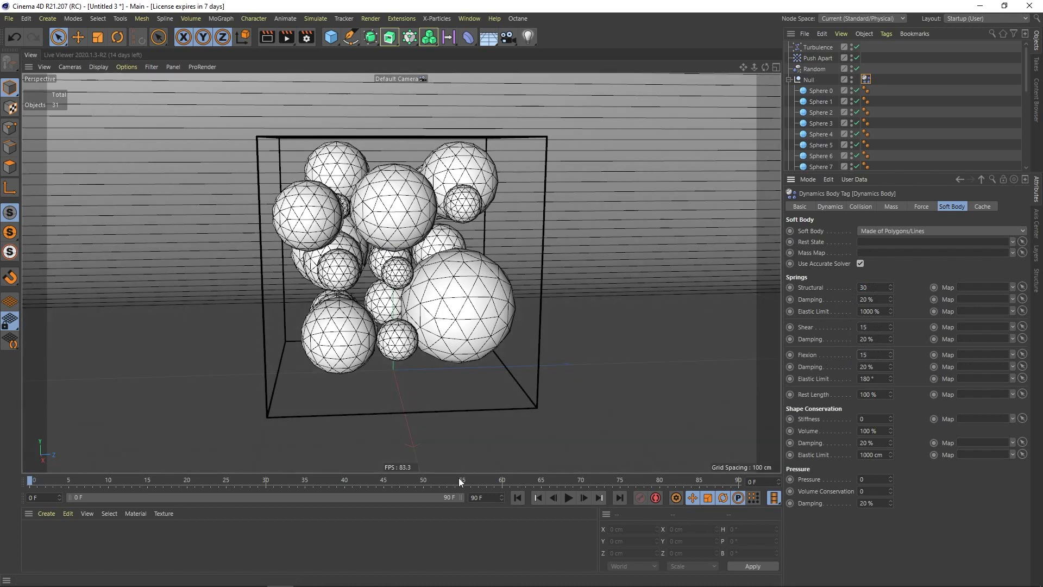
left_click(572, 498)
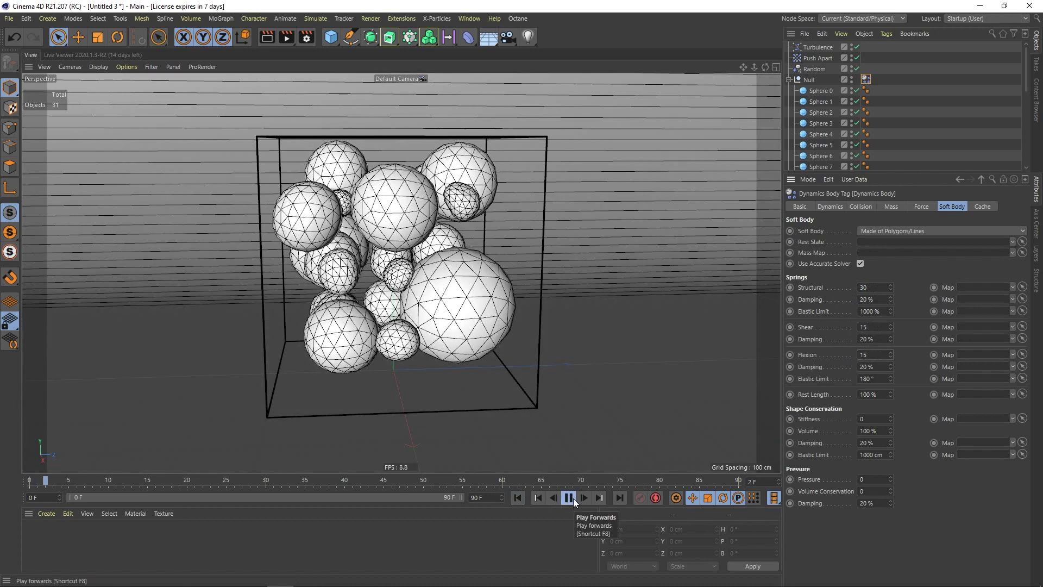
left_click(572, 498)
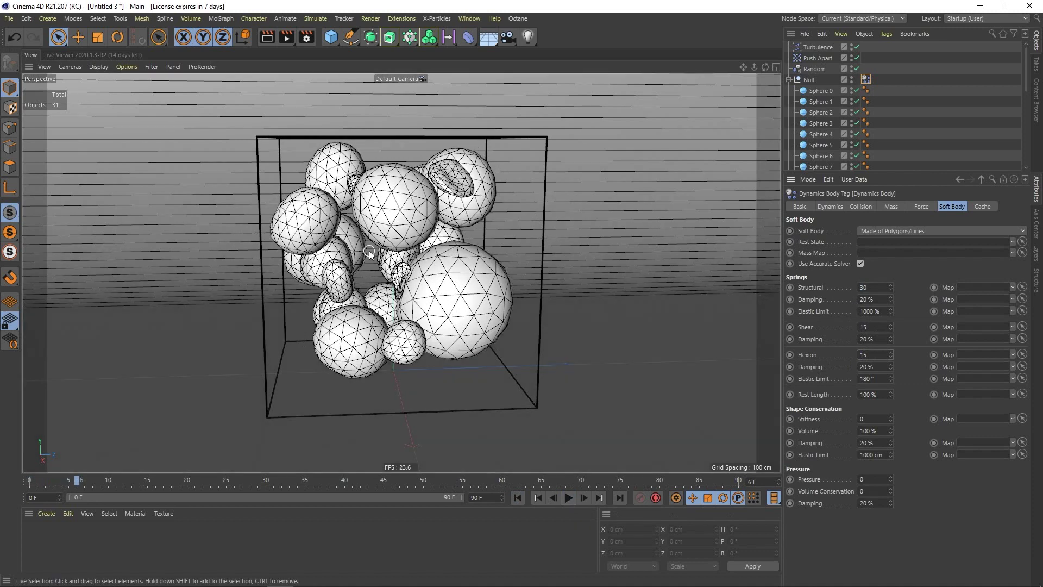
mouse_move(399, 296)
left_mouse_down("alt")
mouse_move(462, 293)
mouse_move(392, 289)
left_mouse_up("alt")
left_click(536, 497)
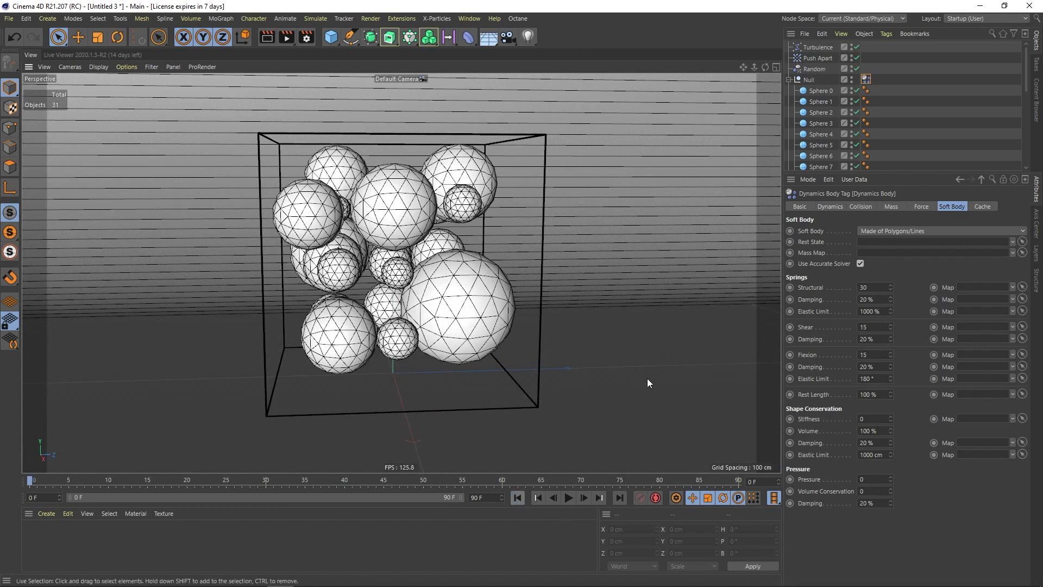
Step: Bake all dynamics for the 18-segment spheres and play the cached simulation from several angles
left_click(982, 206)
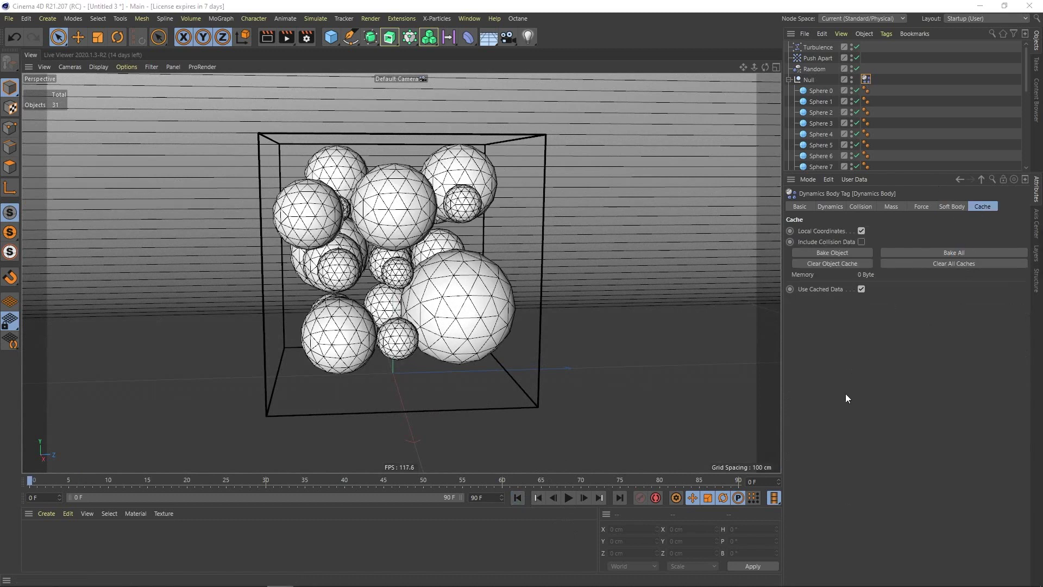
left_click(575, 497)
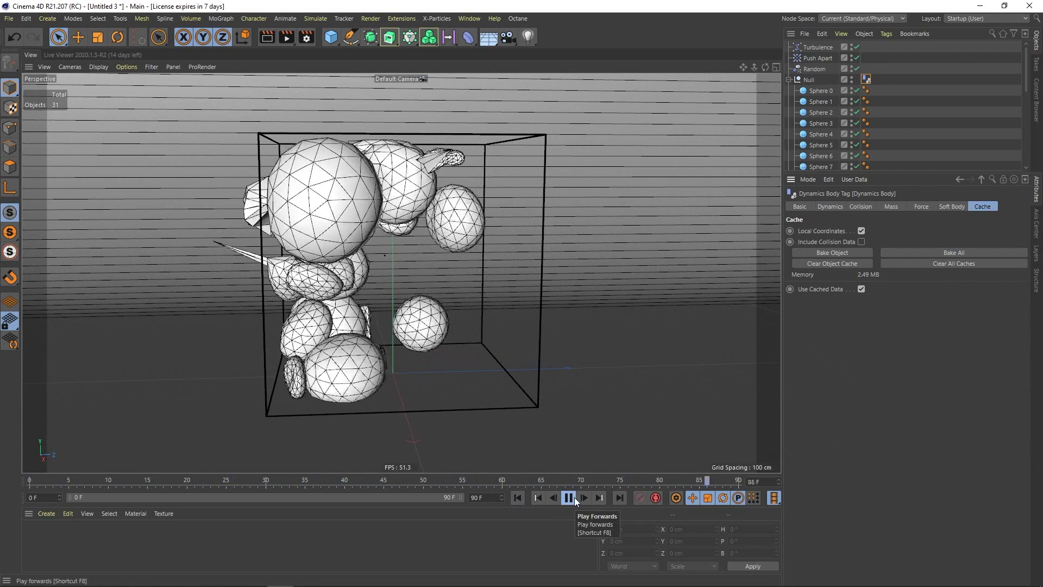
left_click(574, 497)
left_click_drag(350, 252, 435, 380, "alt")
middle_click_drag(435, 382, 449, 403, "alt")
left_click(561, 495)
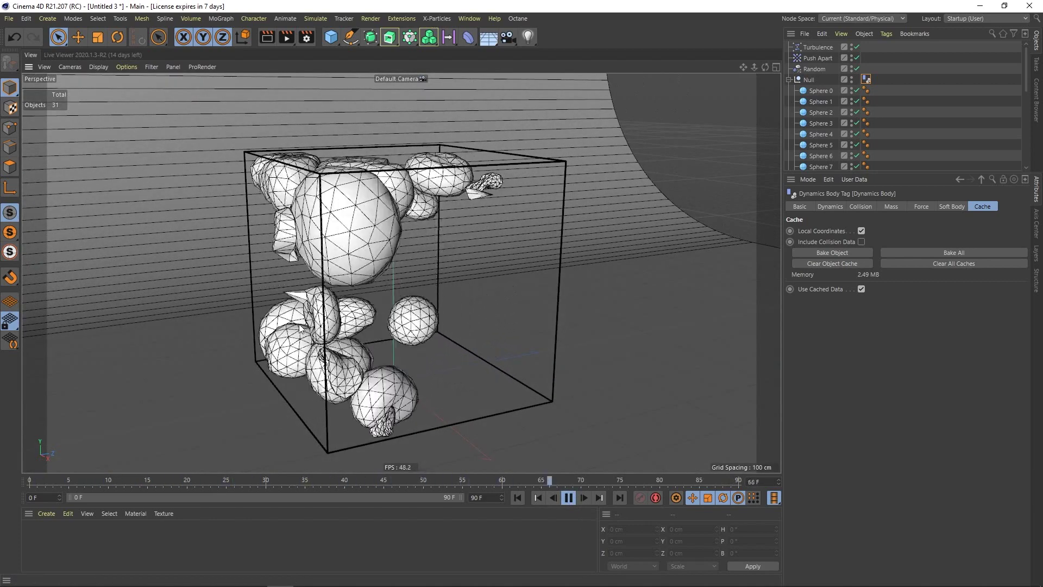
left_click_drag(396, 229, 362, 203, "alt")
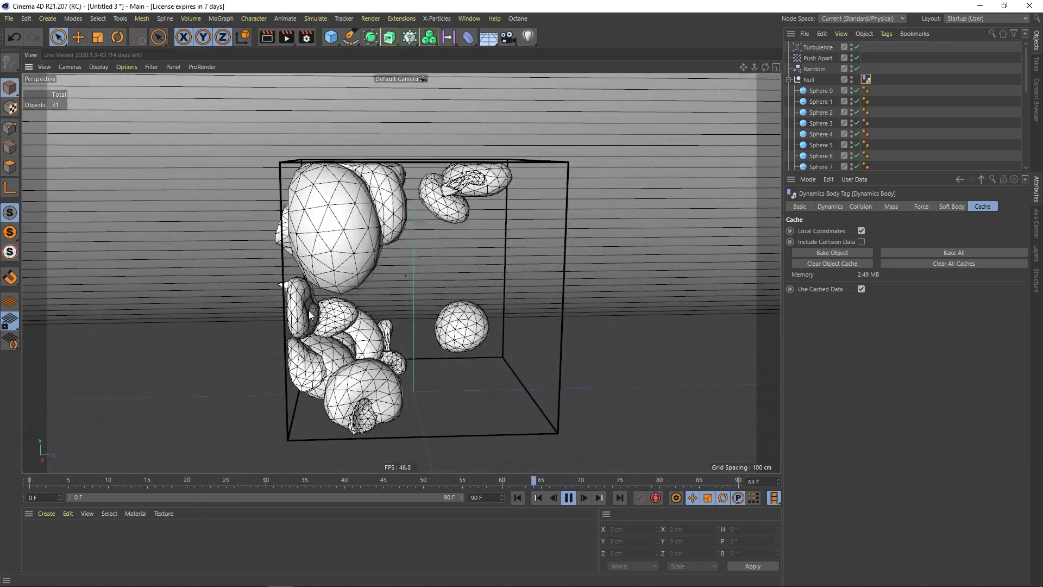
left_click_drag(362, 217, 403, 207, "alt")
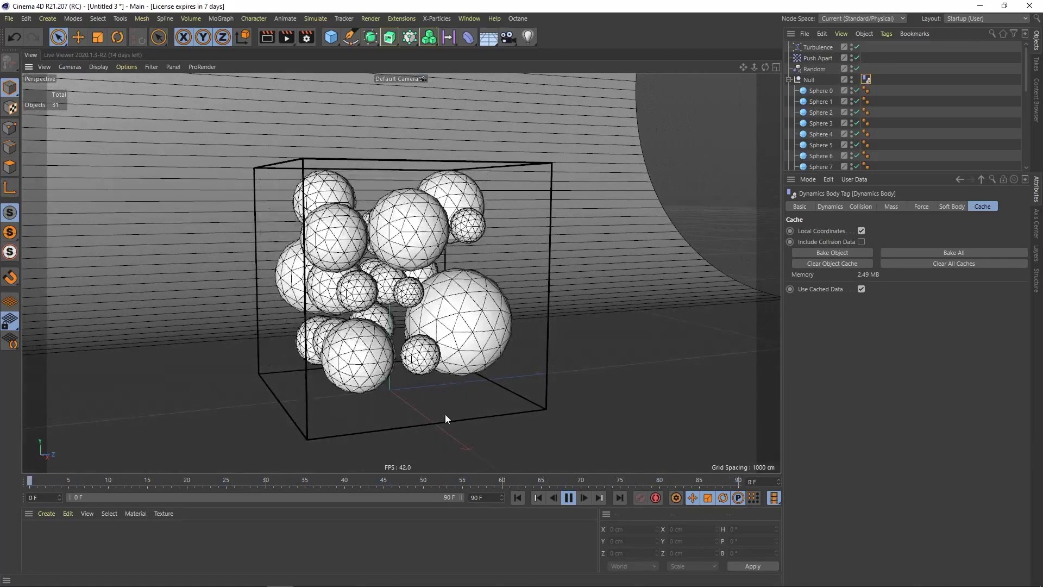
left_click(568, 497)
Step: Scrub the cached simulation to frame 78 and examine the spheres' deformation and contact with the collider box
left_click_drag(309, 337, 305, 361, "alt")
left_click_drag(288, 479, 644, 480)
left_click_drag(255, 205, 480, 216, "alt")
left_click(644, 275)
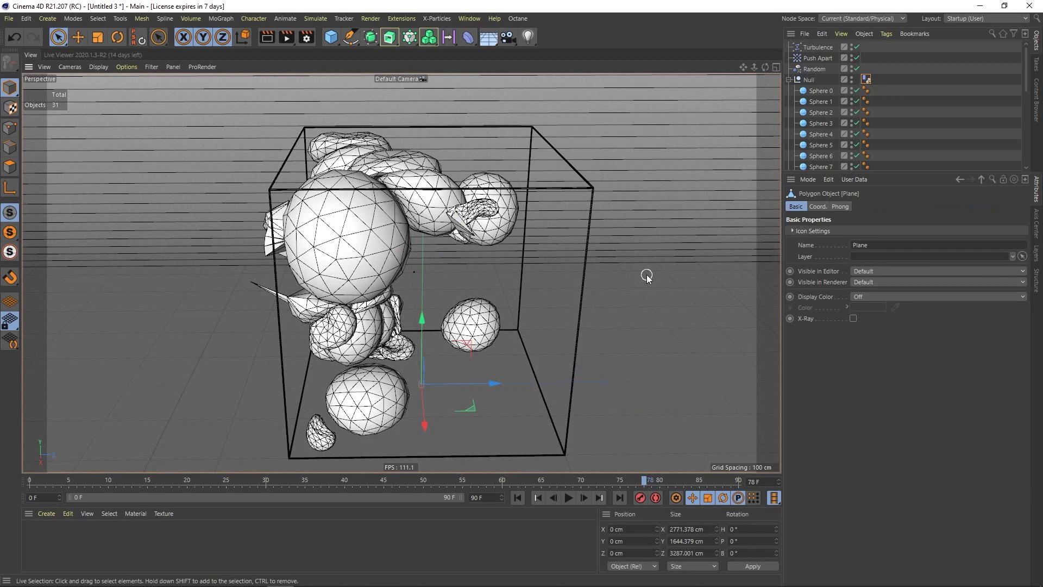
Step: Set the steps per frame to 10 in the project's expert dynamics settings
key("ctrl+d")
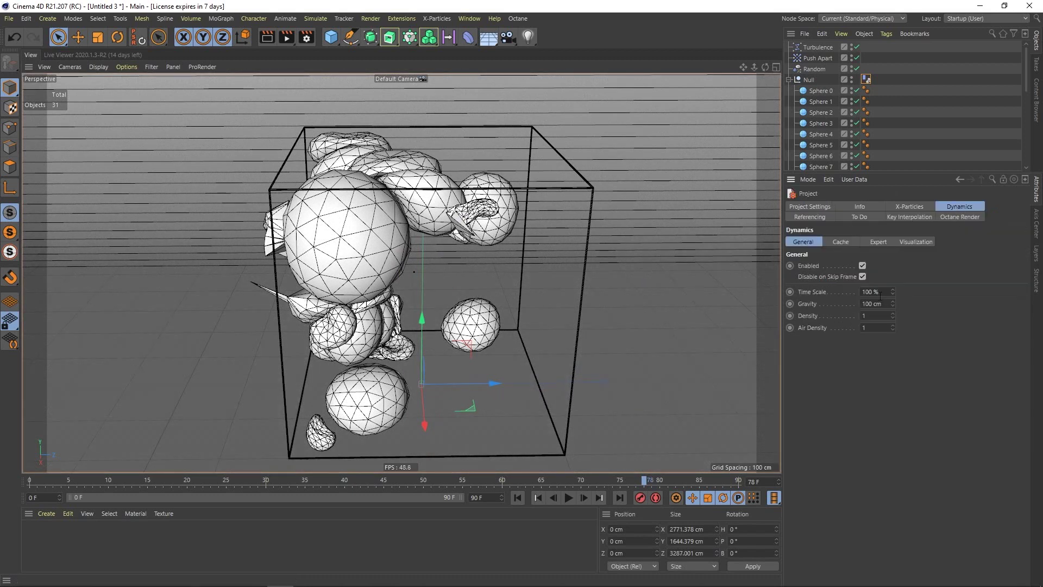
left_click(878, 242)
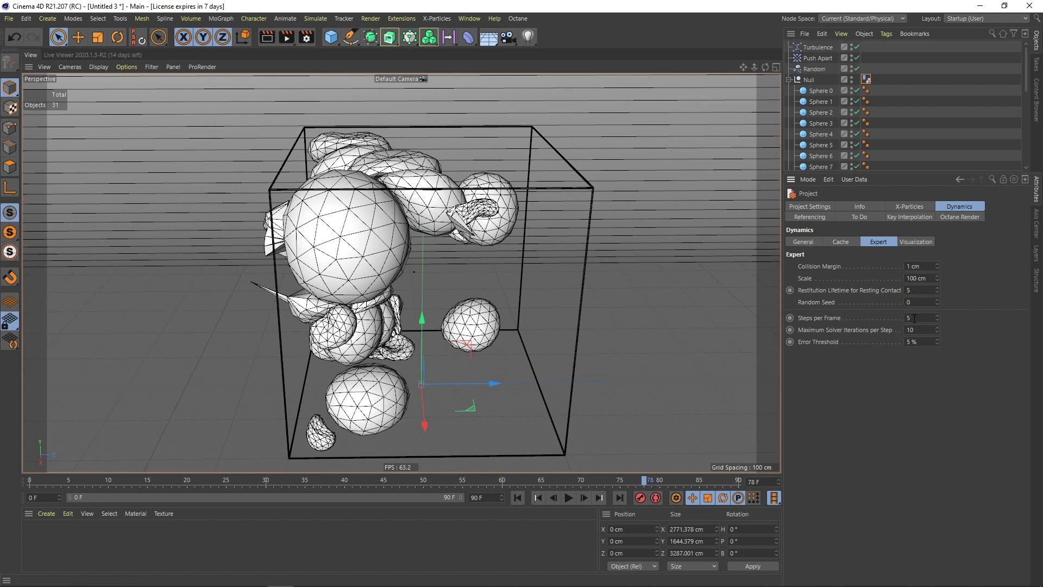
type("0")
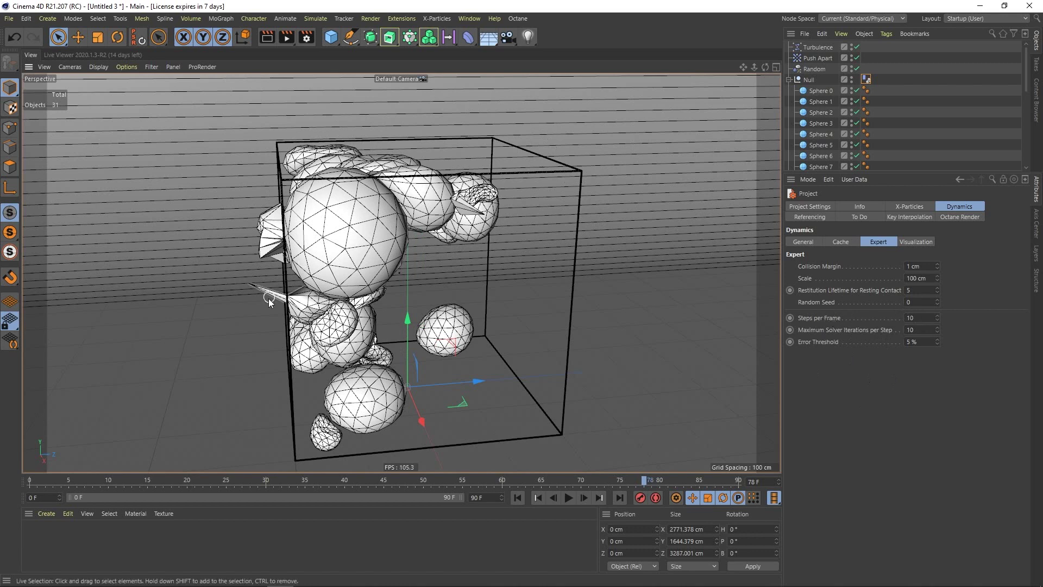
Step: Rebake all dynamics through the null's soft body tag with the new solver steps and view the spheres at frame 0
left_click(866, 80)
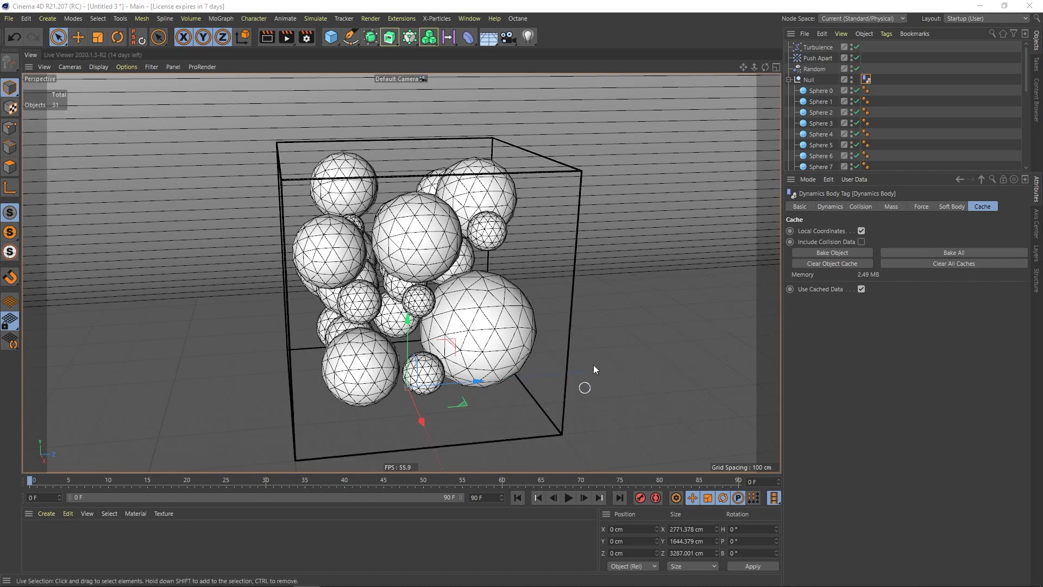
left_click(502, 361)
left_click_drag(523, 339, 509, 341, "alt")
left_click(524, 403)
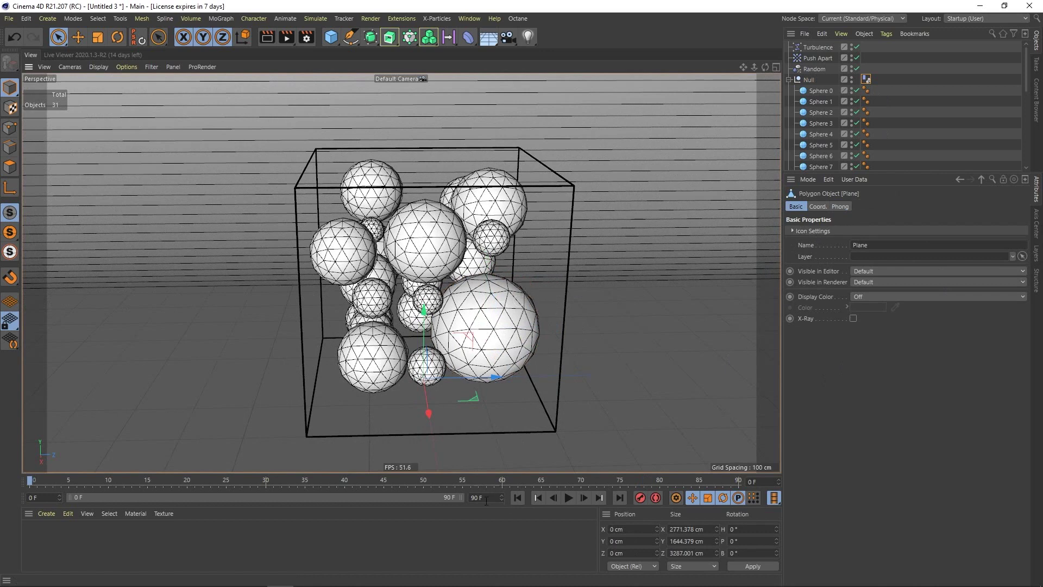
Step: Play the rebaked simulation and scrub around frame 56 to examine how the spheres deform inside the collider box
left_click(569, 498)
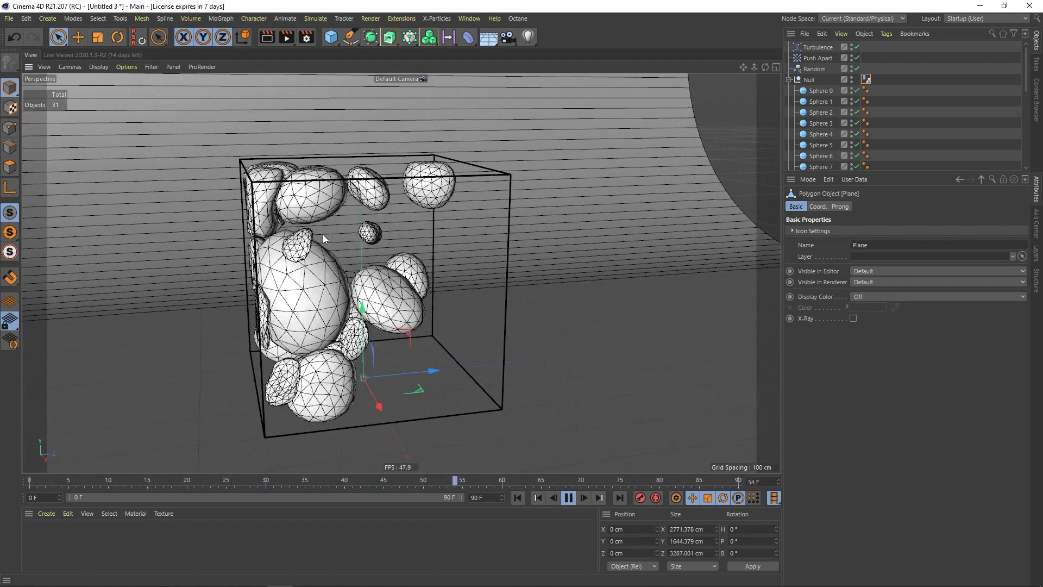
left_click(568, 498)
left_click_drag(408, 476, 471, 471)
left_click_drag(294, 247, 247, 248, "alt")
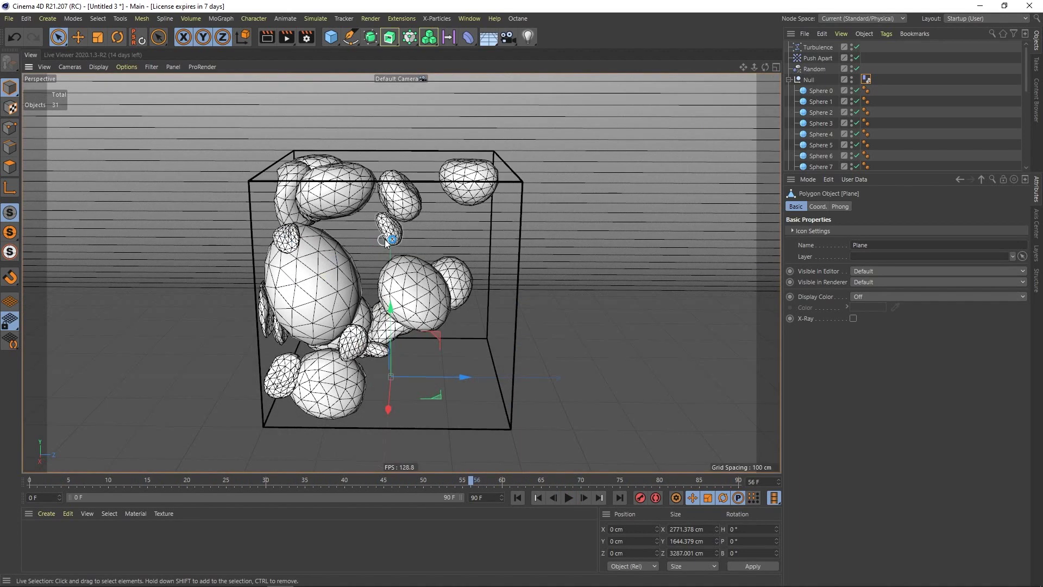
left_click_drag(473, 481, 412, 457)
left_click_drag(316, 261, 347, 249, "alt")
Step: Replay the cached simulation from the first frame to about frame 53 and inspect the spheres' shapes from several angles
left_click(517, 497)
left_click(568, 497)
left_click_drag(410, 352, 379, 350, "alt")
middle_click_drag(379, 350, 388, 307, "alt")
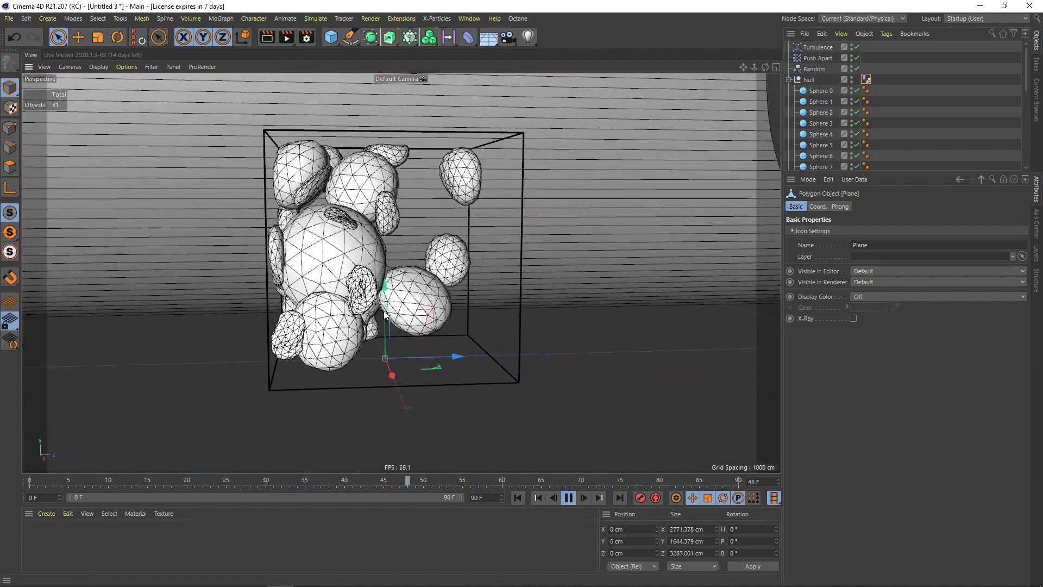
scroll(405, 271, "up", 1)
left_click(569, 498)
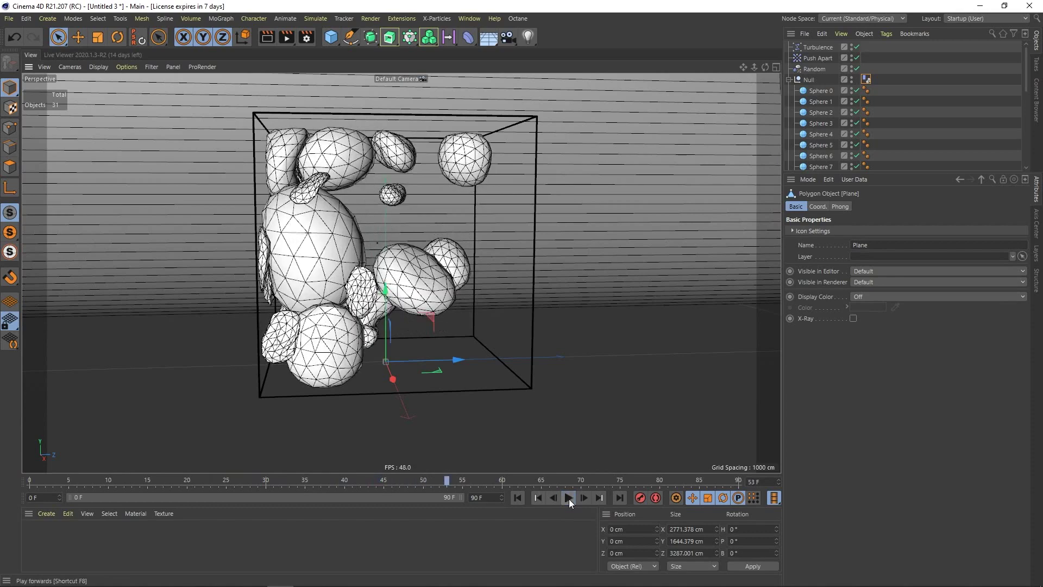
left_click_drag(342, 237, 324, 246, "alt")
left_click_drag(436, 264, 476, 246, "alt")
Step: Clear all dynamics caches through the null's dynamics body tag and set its soft body pressure to 20
left_click(866, 79)
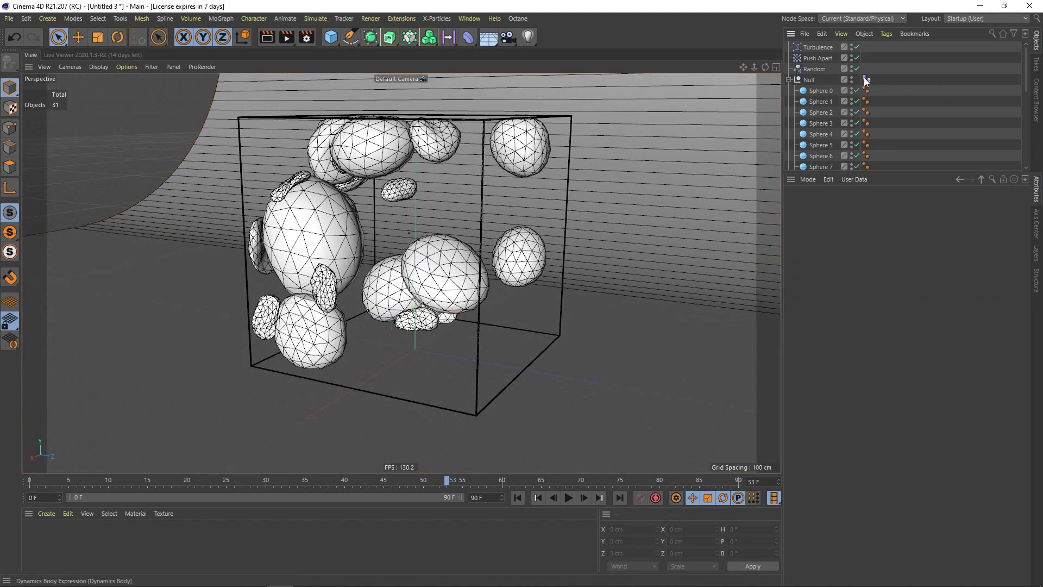
left_click(948, 264)
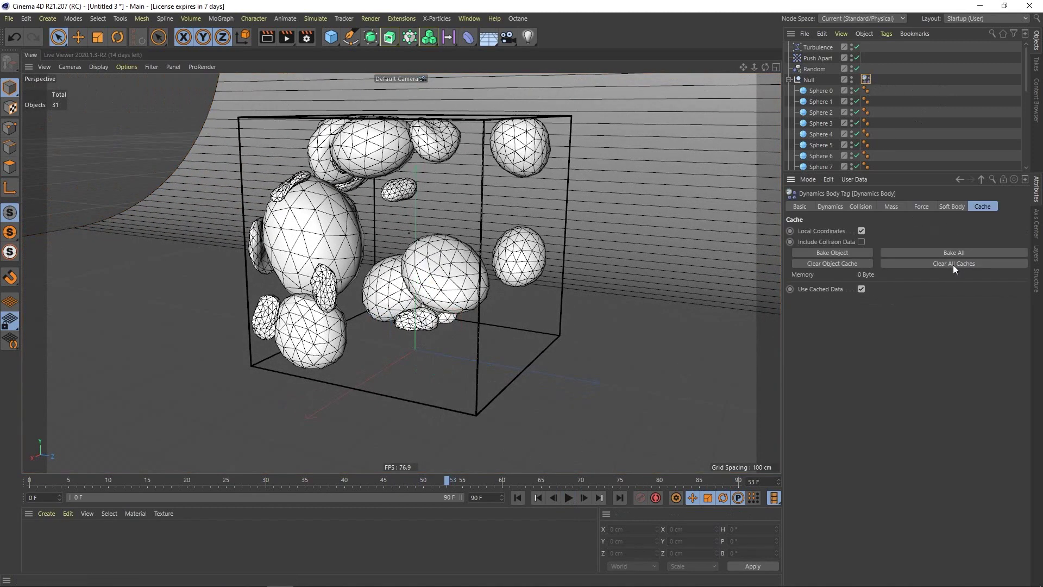
left_click(952, 208)
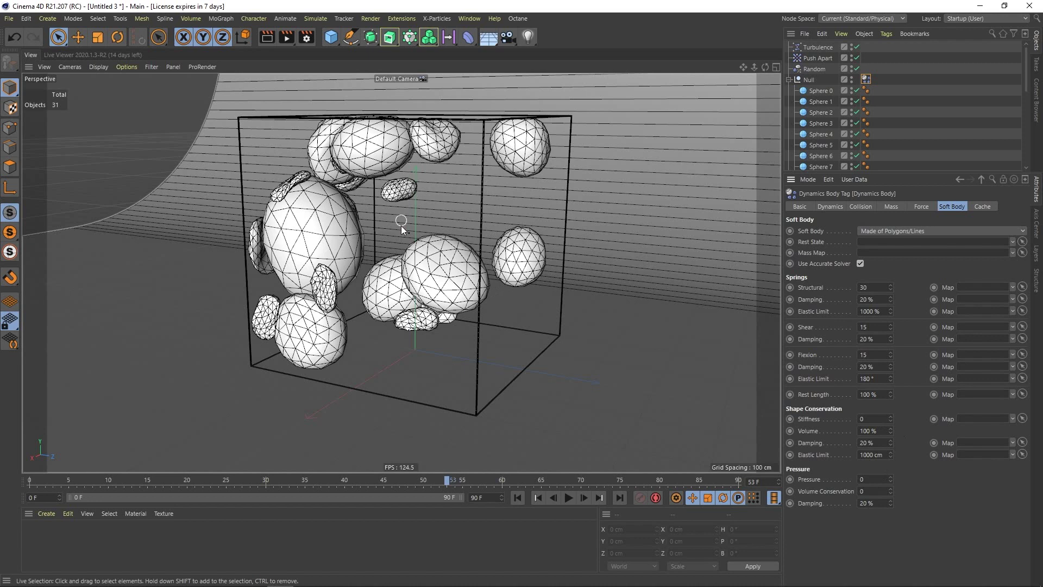
left_click_drag(460, 285, 386, 246, "alt")
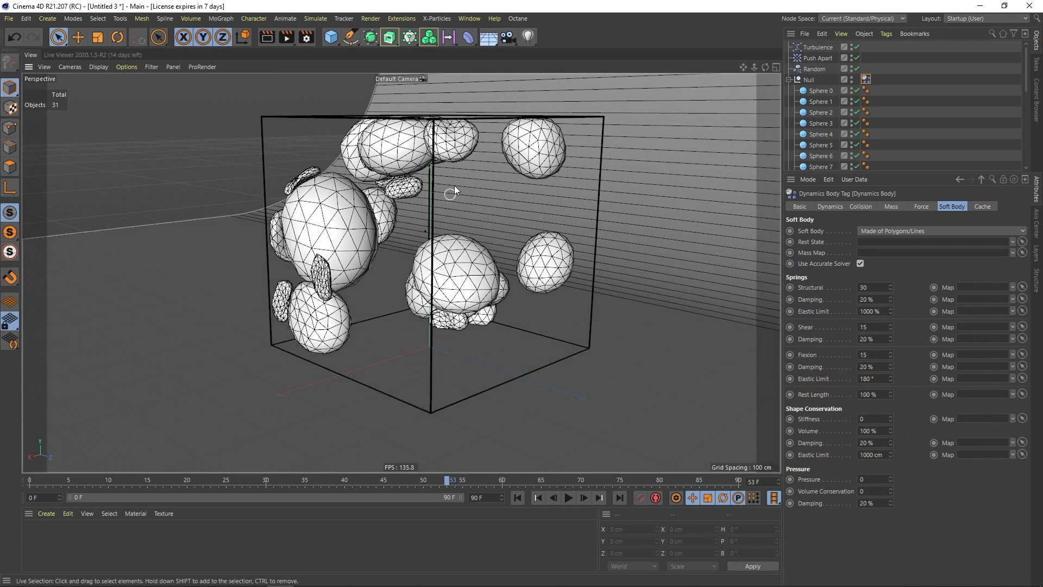
left_click_drag(358, 213, 395, 194, "alt")
mouse_move(418, 267)
left_mouse_down("alt")
mouse_move(437, 262)
mouse_move(430, 267)
left_mouse_up("alt")
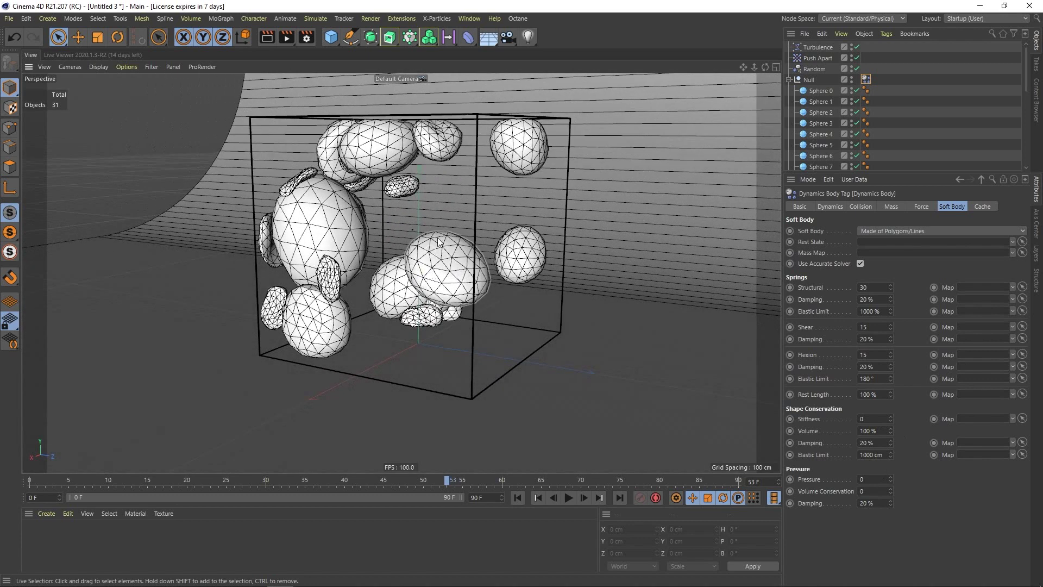
left_click(866, 81)
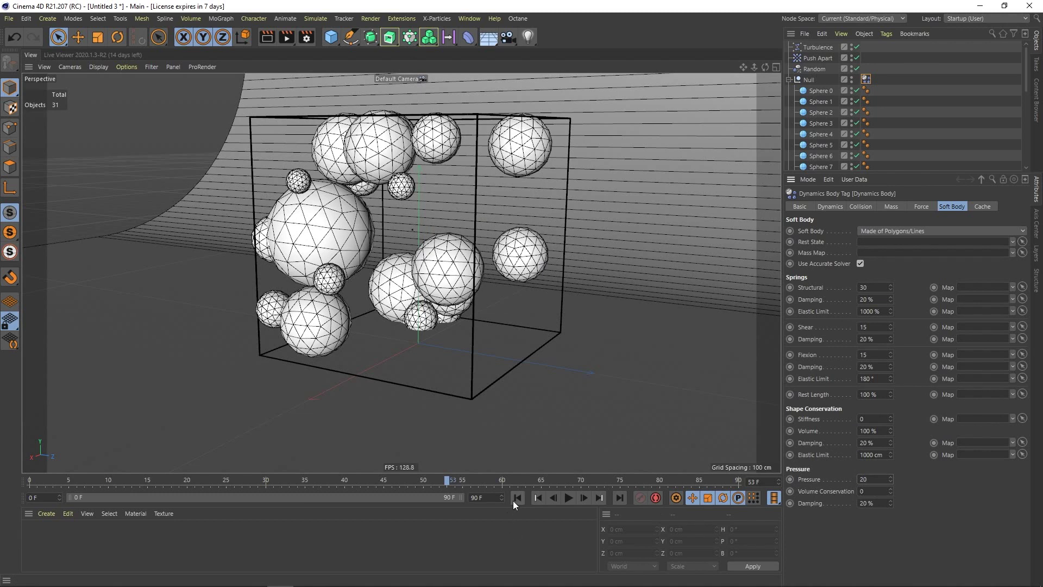
Step: Test-play the uncached simulation from the first frame, raise the soft body pressure to 40 and play it again
left_click(517, 498)
left_click(567, 497)
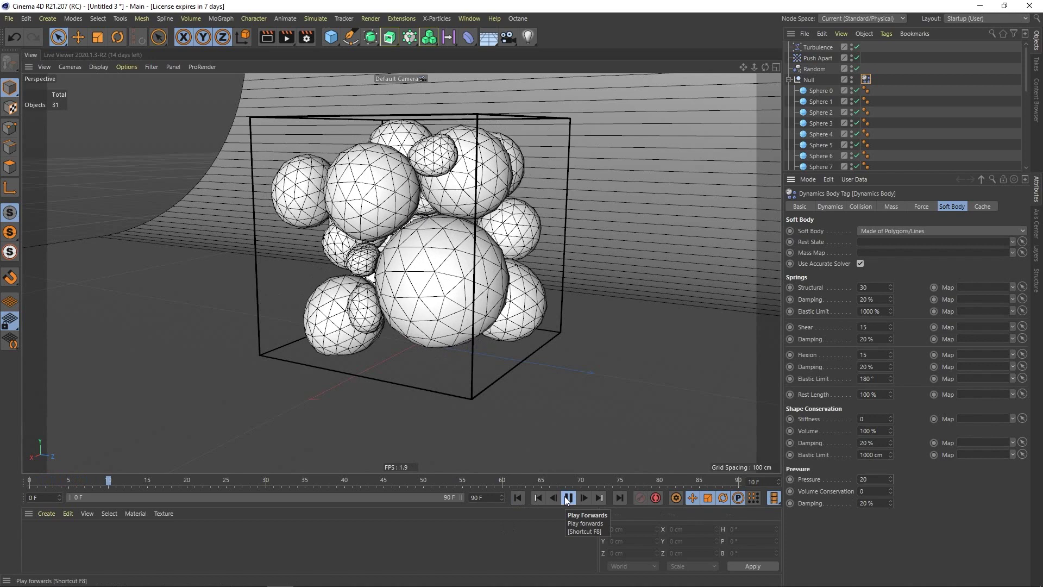
left_click(568, 497)
mouse_move(497, 267)
left_mouse_down("alt")
mouse_move(379, 249)
mouse_move(338, 259)
mouse_move(546, 267)
mouse_move(505, 260)
left_mouse_up("alt")
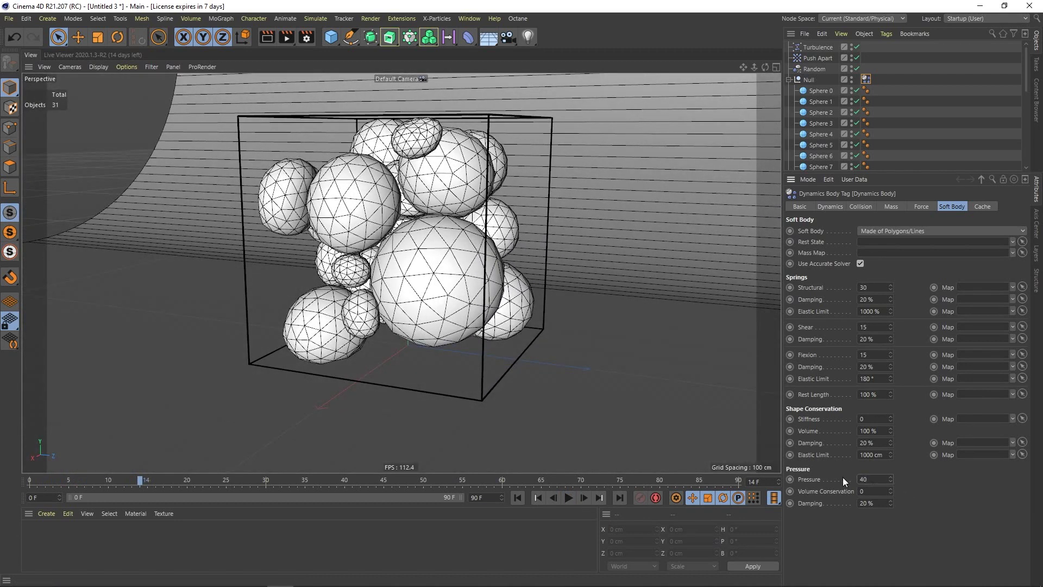
left_click(537, 497)
left_click(567, 497)
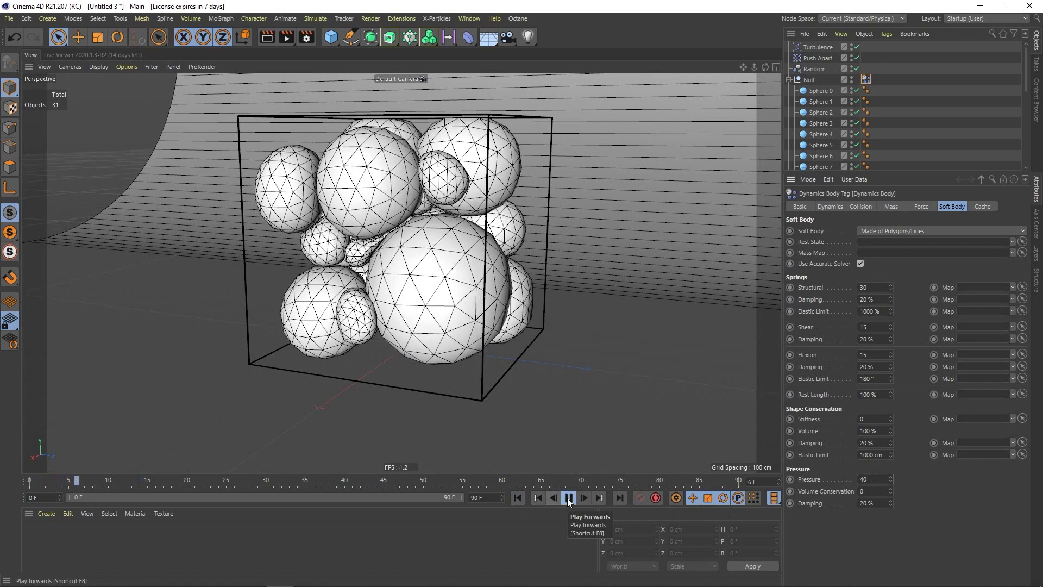
left_click(569, 497)
Step: Set the soft body pressure on the null's dynamics body tag to 60
left_click_drag(414, 279, 435, 304, "alt")
type("60")
middle_click_drag(407, 234, 359, 277, "alt")
left_click_drag(456, 267, 391, 252, "alt")
middle_click_drag(461, 268, 360, 277, "alt")
left_click_drag(360, 279, 302, 272, "alt")
Step: Play the higher-pressure simulation from the first frame and examine from several sides how the spheres fill the box
left_click(521, 498)
left_click(569, 499)
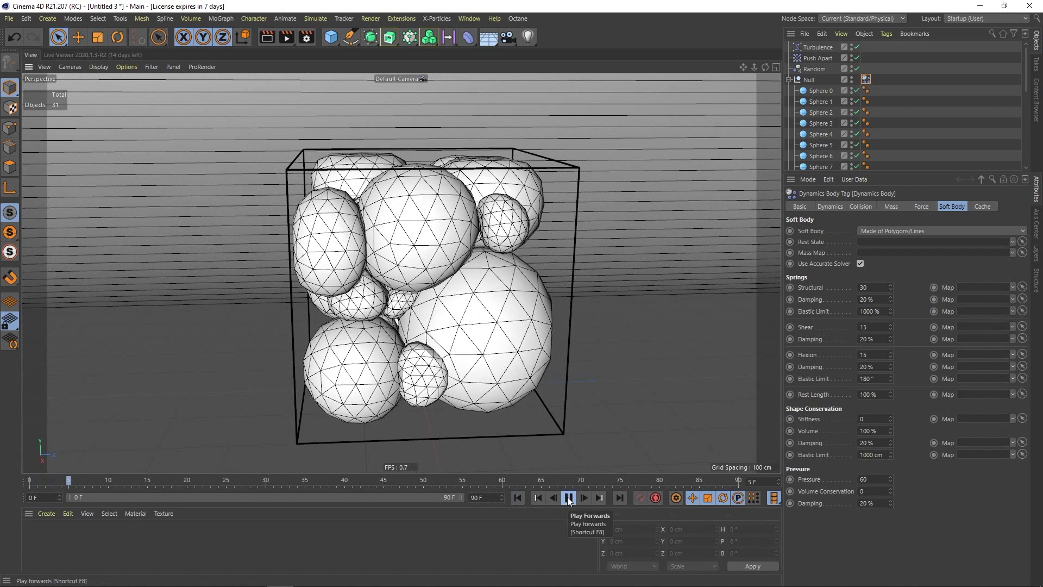
left_click_drag(312, 235, 524, 198, "alt")
middle_click_drag(441, 206, 535, 207, "alt")
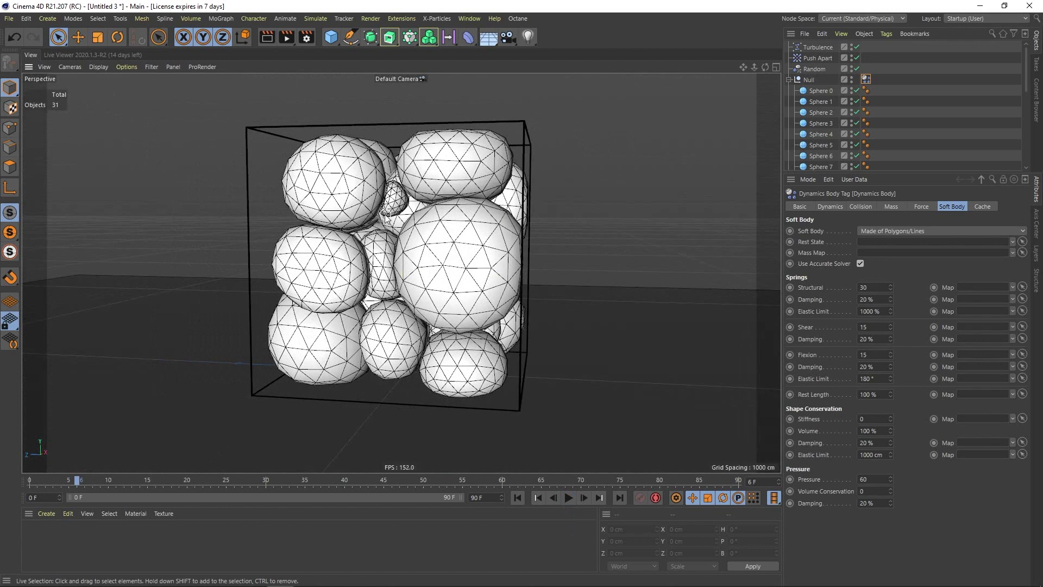
left_click_drag(380, 206, 433, 234, "alt")
right_click_drag(370, 235, 426, 239, "alt")
left_click_drag(427, 239, 406, 256, "alt")
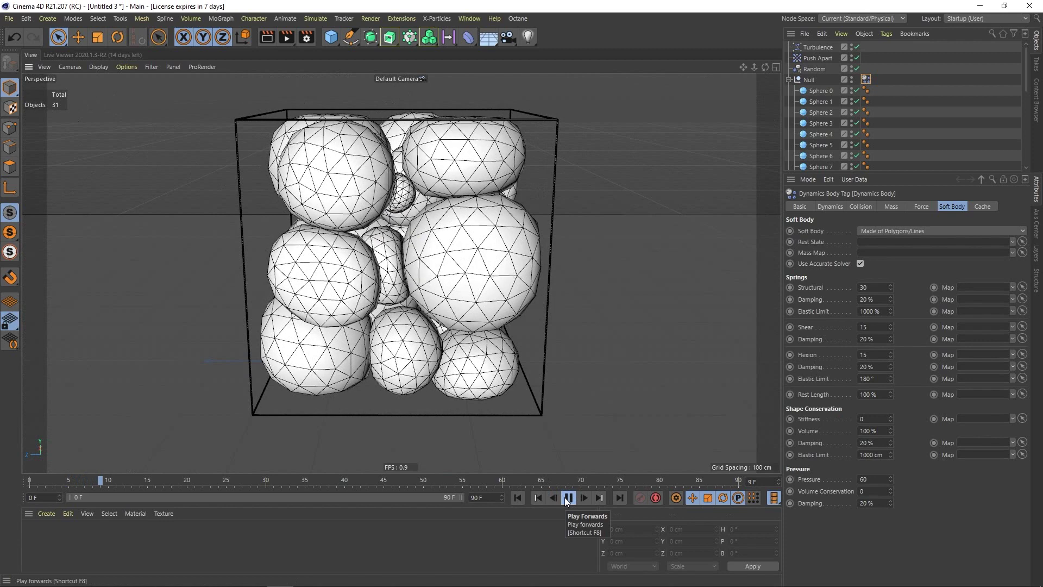
left_click(565, 497)
left_click_drag(472, 248, 502, 260, "alt")
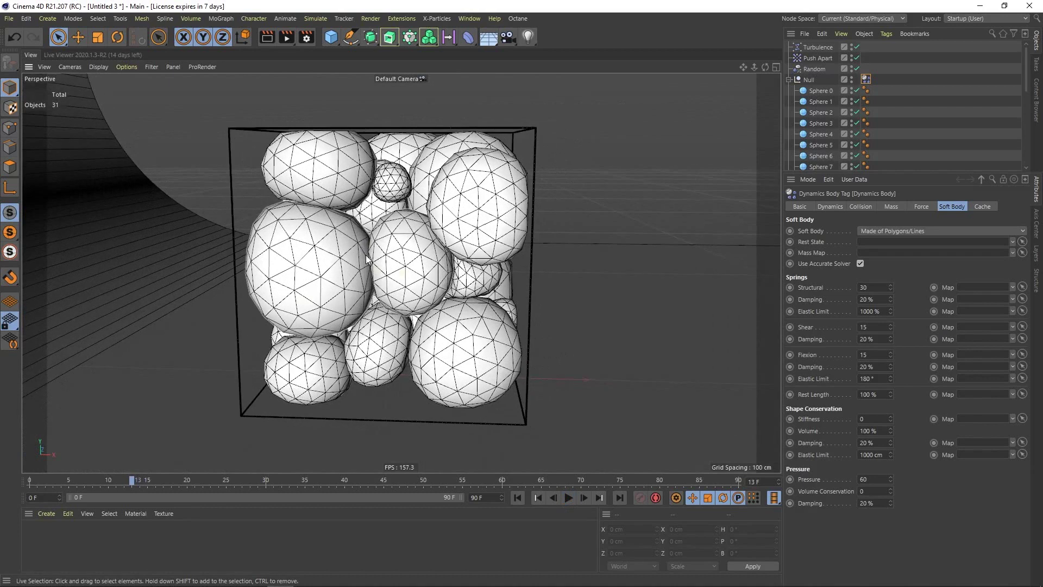
Step: Set the Turbulence scale to 30 % and frequency to 40 %, and test-play the simulation from the first frame
left_click(818, 47)
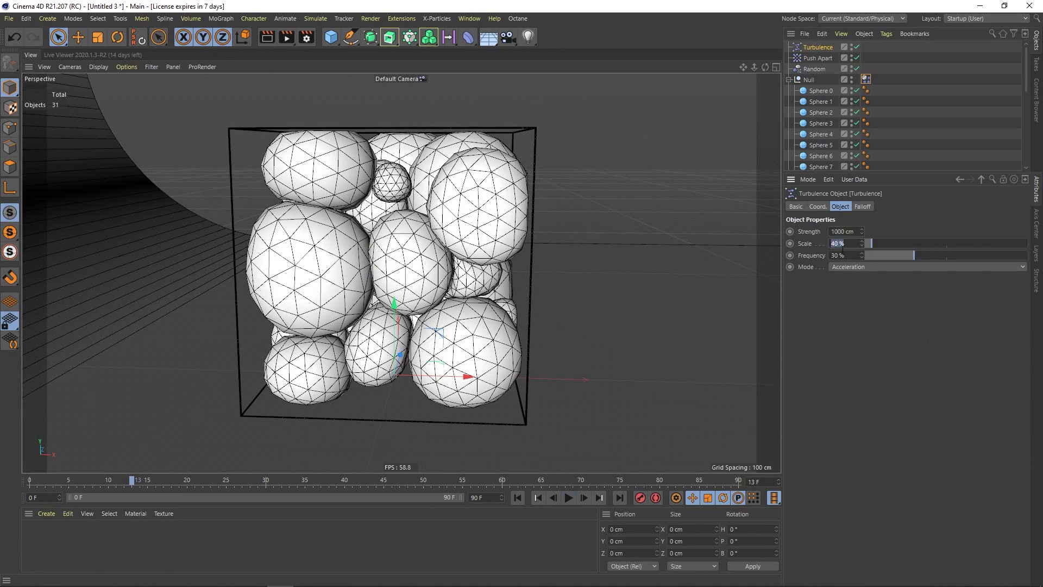
key("Return")
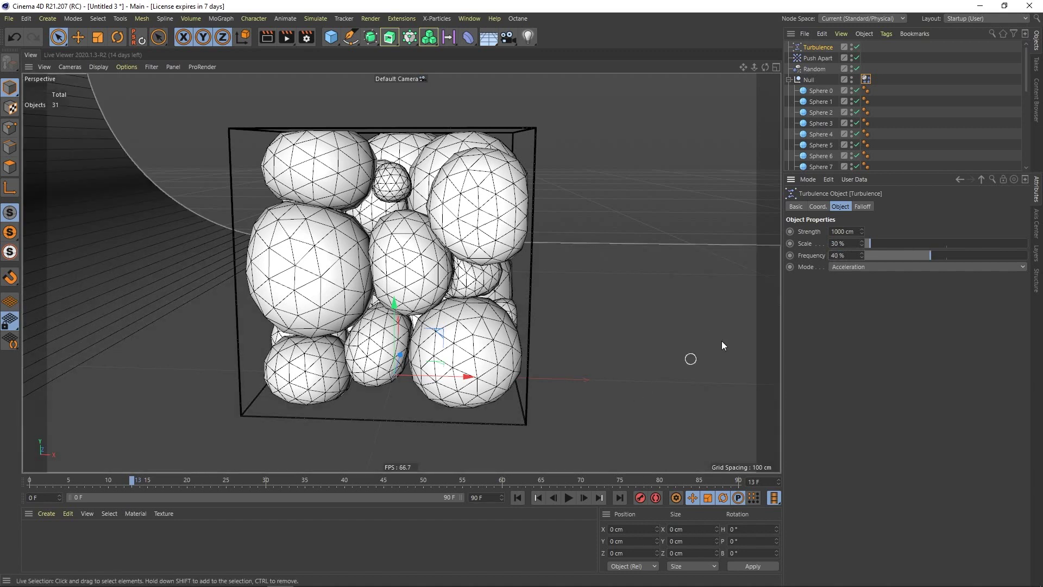
left_click(519, 497)
left_click(563, 499)
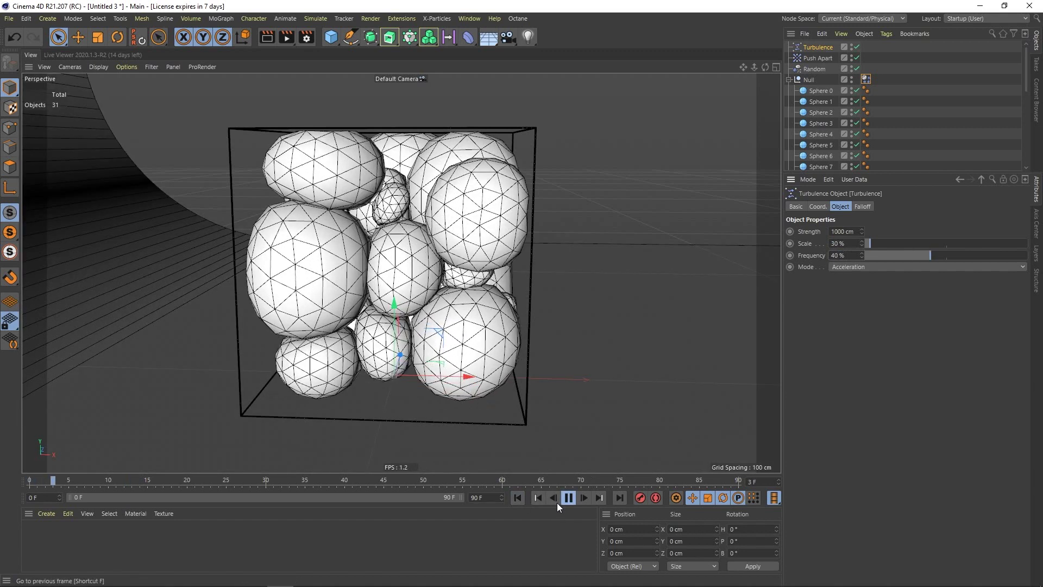
left_click(568, 498)
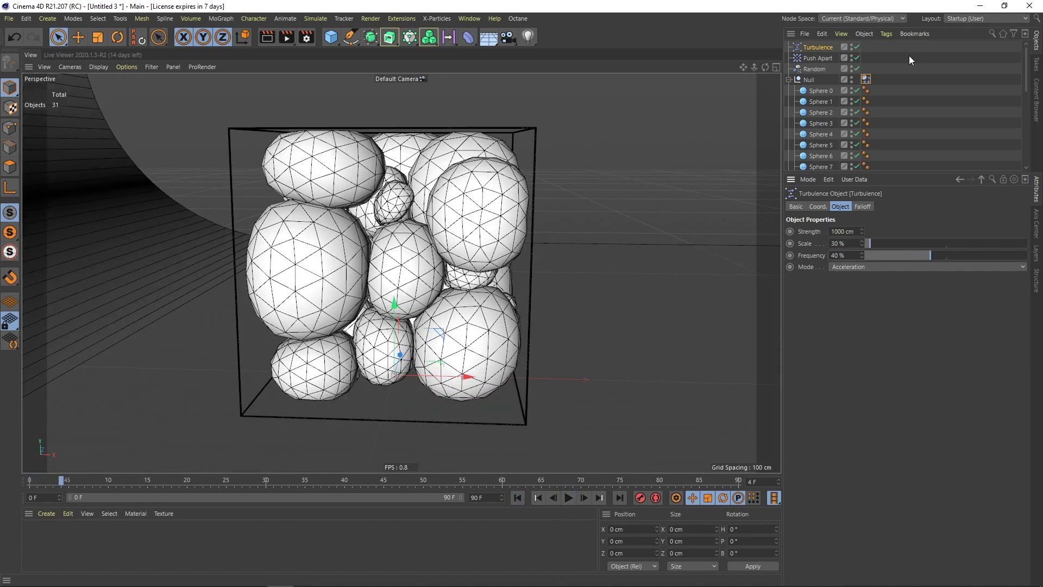
Step: Bake all dynamics through the null's dynamics body tag and play the cached simulation to frame 66
left_click(867, 78)
left_click(983, 207)
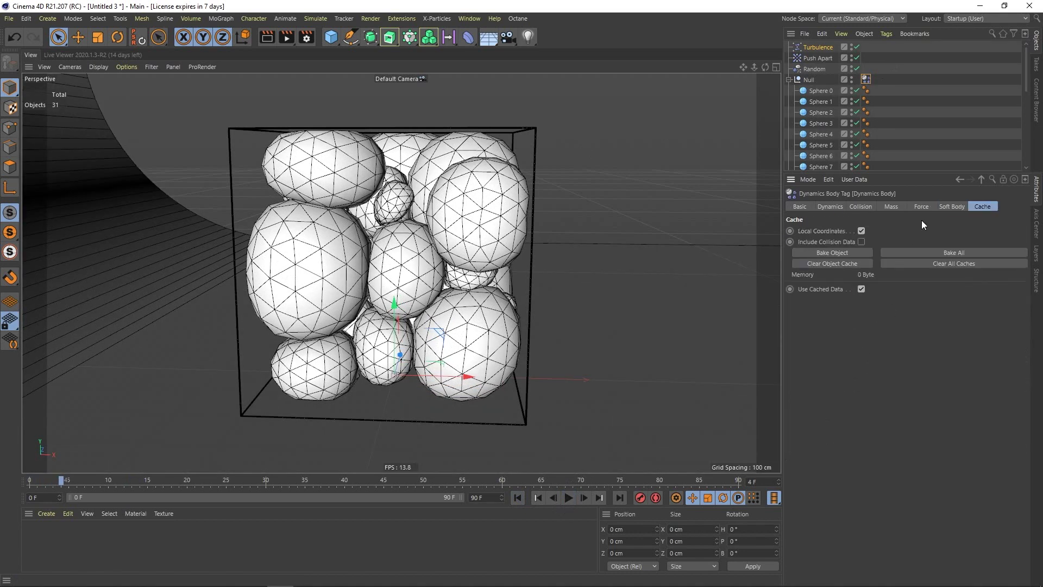
left_click(932, 253)
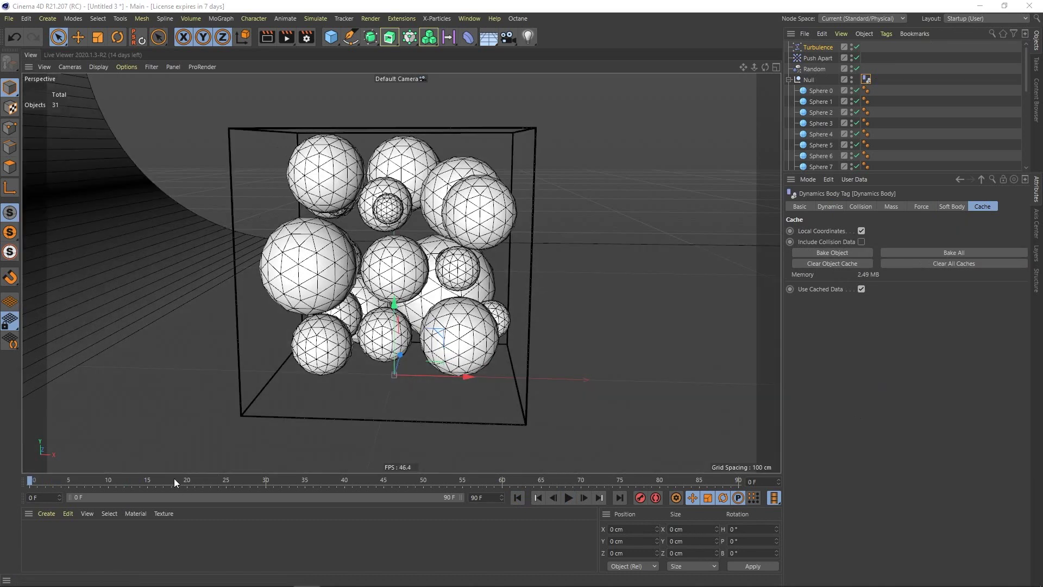
left_click(568, 499)
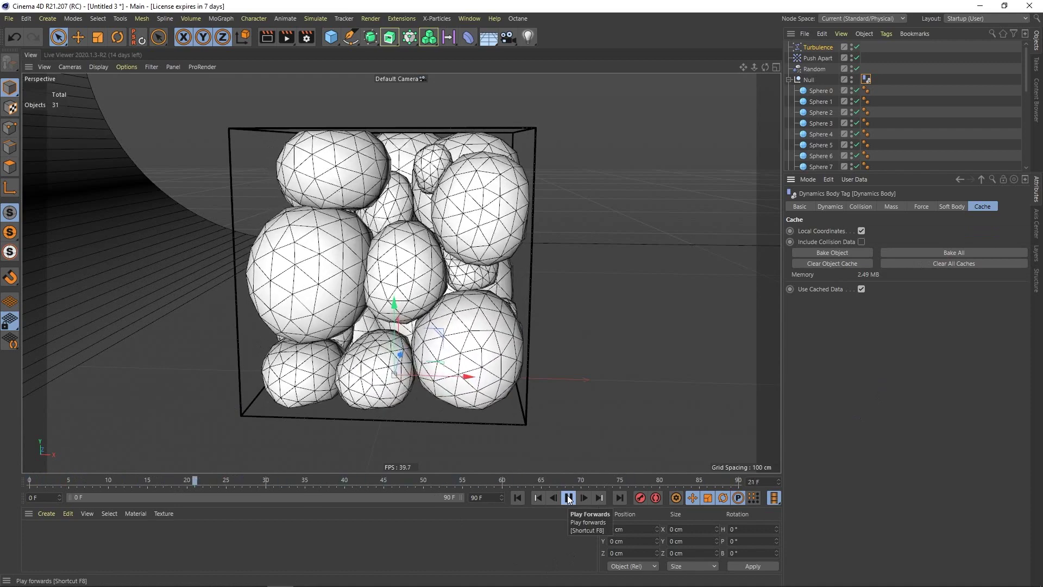
left_click(569, 500)
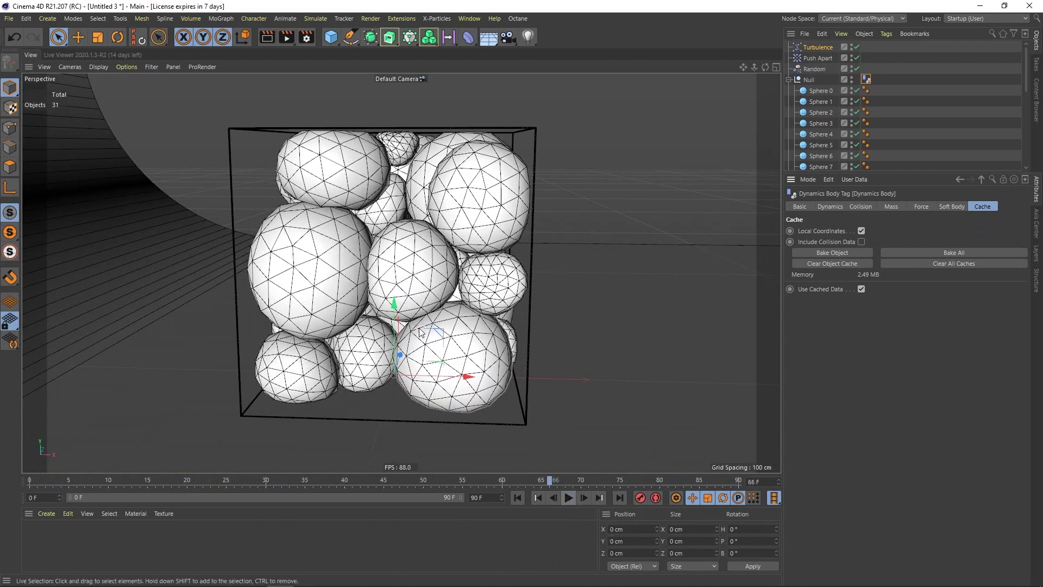
Step: Replay the baked simulation from the first frame while viewing the box from the front, and return to frame 0
left_click_drag(410, 324, 373, 295, "alt")
left_click(517, 497)
left_click(568, 498)
mouse_move(368, 286)
left_mouse_down("alt")
mouse_move(268, 284)
mouse_move(391, 291)
mouse_move(391, 314)
mouse_move(366, 293)
left_mouse_up("alt")
middle_click_drag(461, 332, 410, 291, "alt")
left_click_drag(410, 291, 439, 290, "alt")
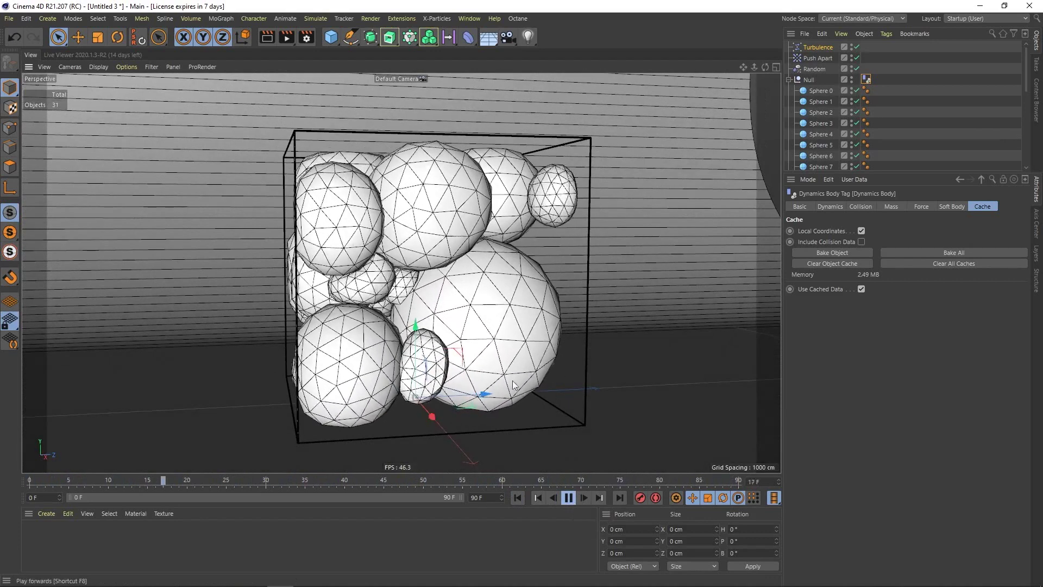
left_click(568, 498)
left_click(517, 498)
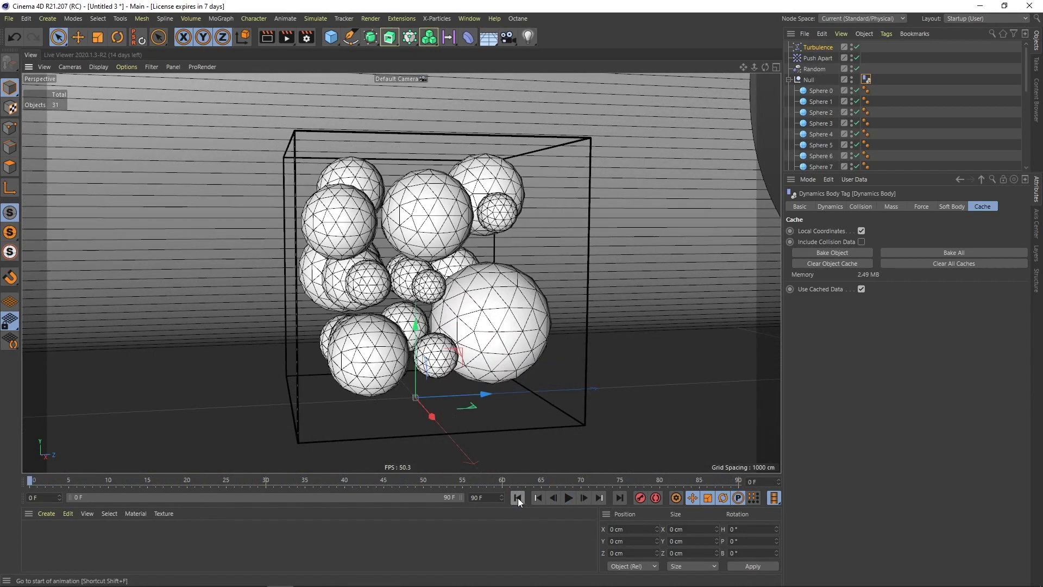
Step: Clear all dynamics caches and set the soft body's structural, shear and flexion springs to 10
left_click_drag(565, 304, 605, 301, "alt")
left_click(950, 263)
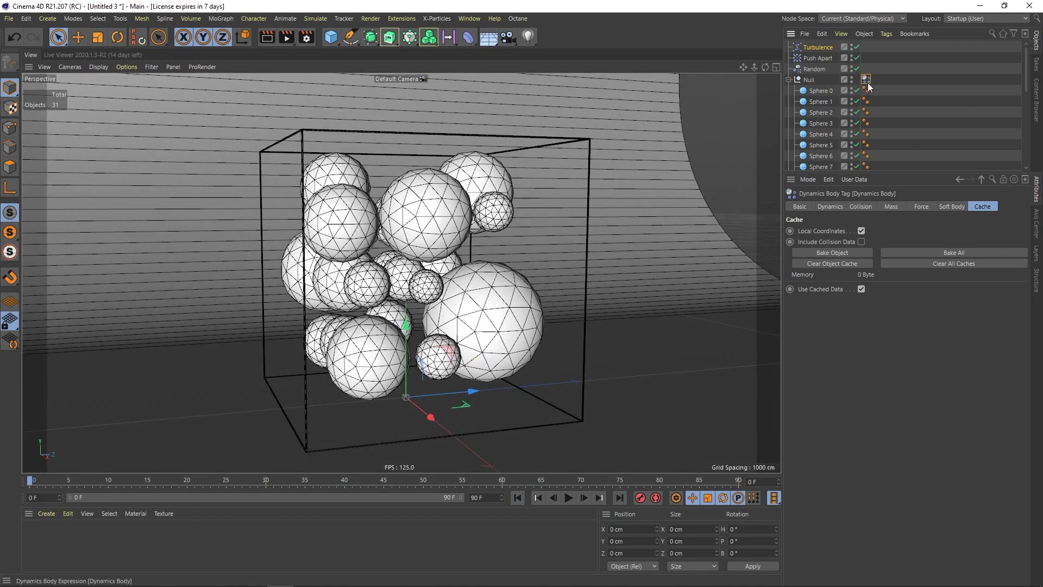
left_click(951, 207)
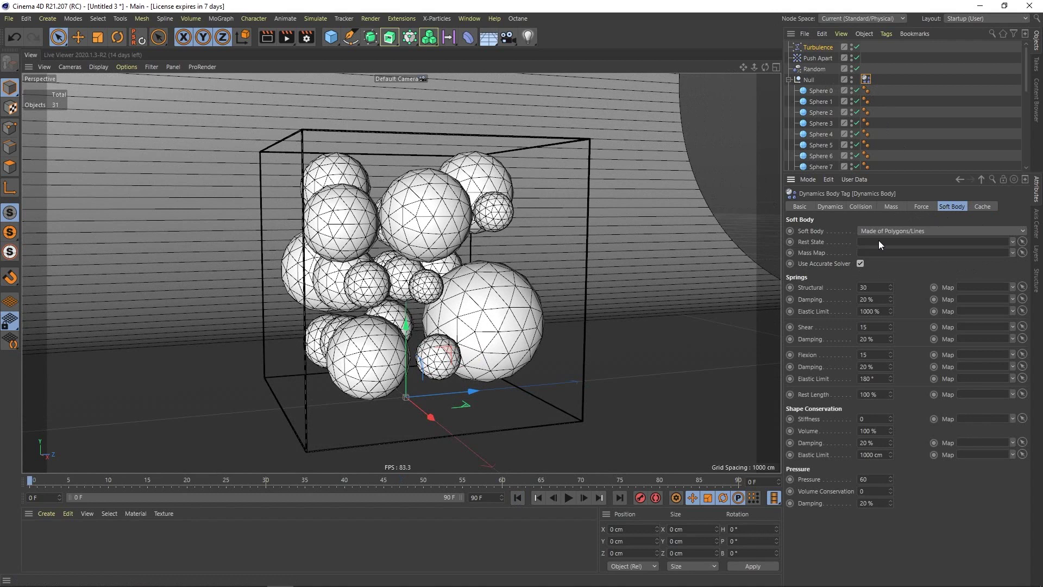
type("10")
left_click(861, 327)
type("10")
key("Return")
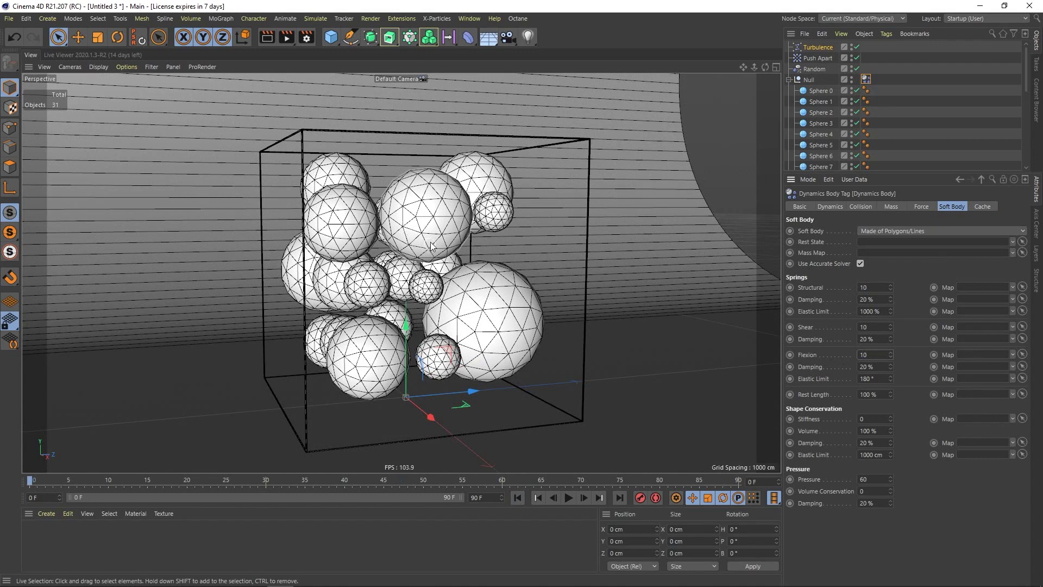
Step: Set the soft body pressure on the null's dynamics body tag to 45
left_click(433, 223)
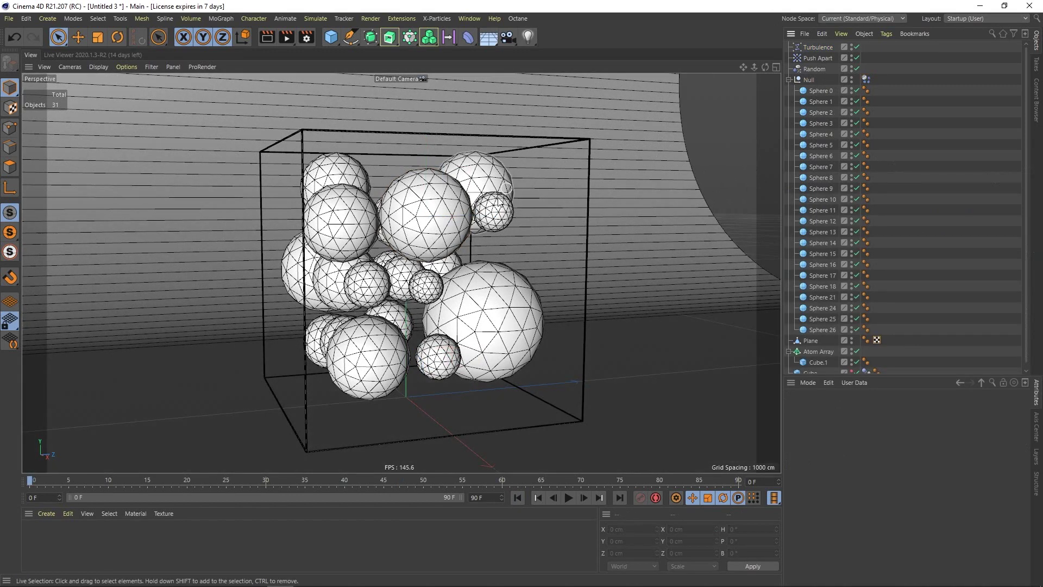
left_click(411, 254)
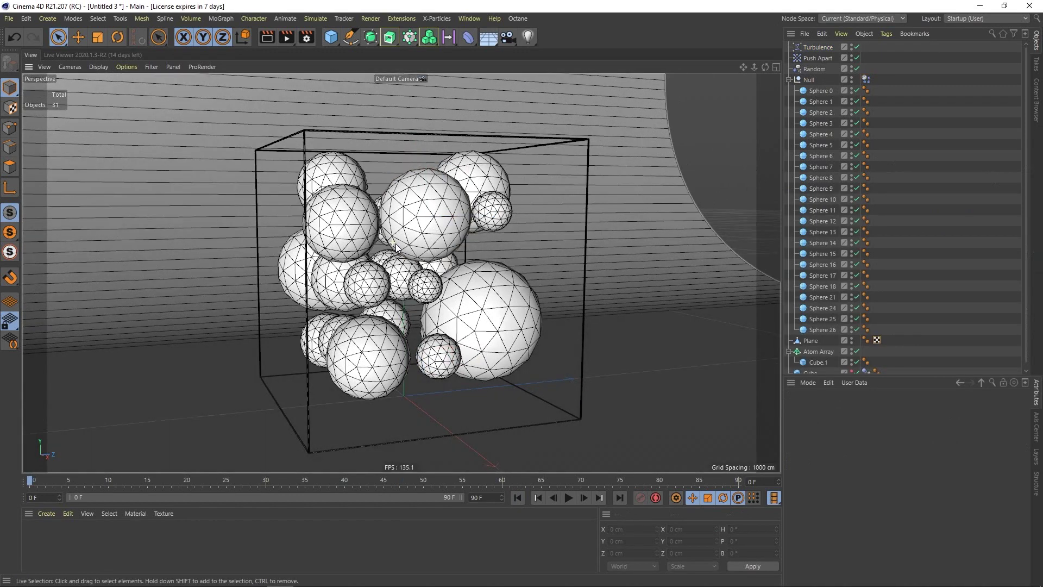
left_click(864, 81)
left_click_drag(917, 375, 905, 161)
key("Return")
left_click_drag(455, 328, 407, 326, "alt")
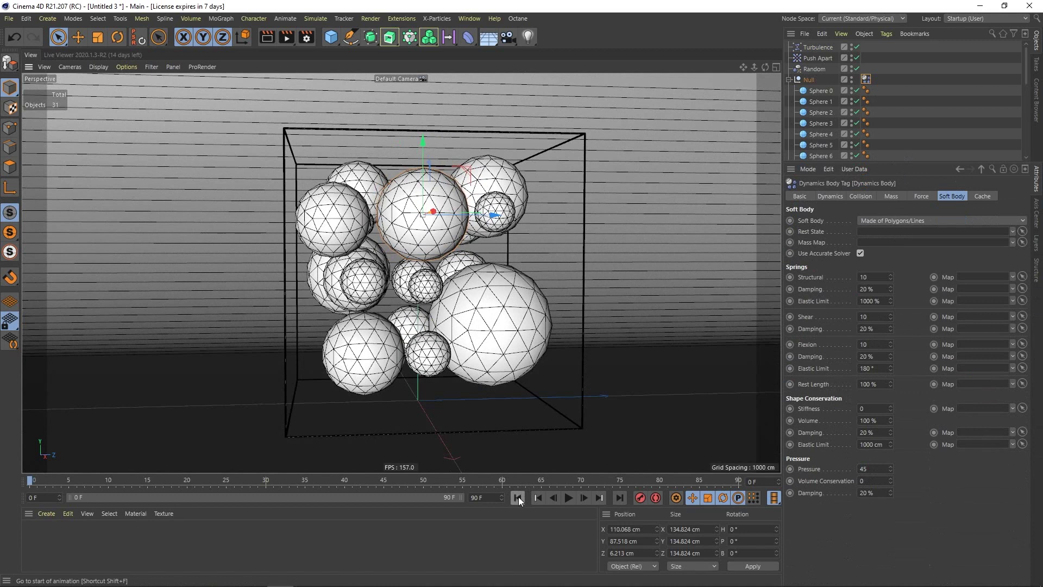
Step: Inspect the upper middle sphere's properties and test-play the simulation with the softer springs up to frame 7
left_click(517, 324)
mouse_move(507, 337)
left_mouse_down("alt")
mouse_move(518, 343)
mouse_move(500, 334)
left_mouse_up("alt")
left_click_drag(427, 237, 473, 235, "alt")
left_click(436, 222)
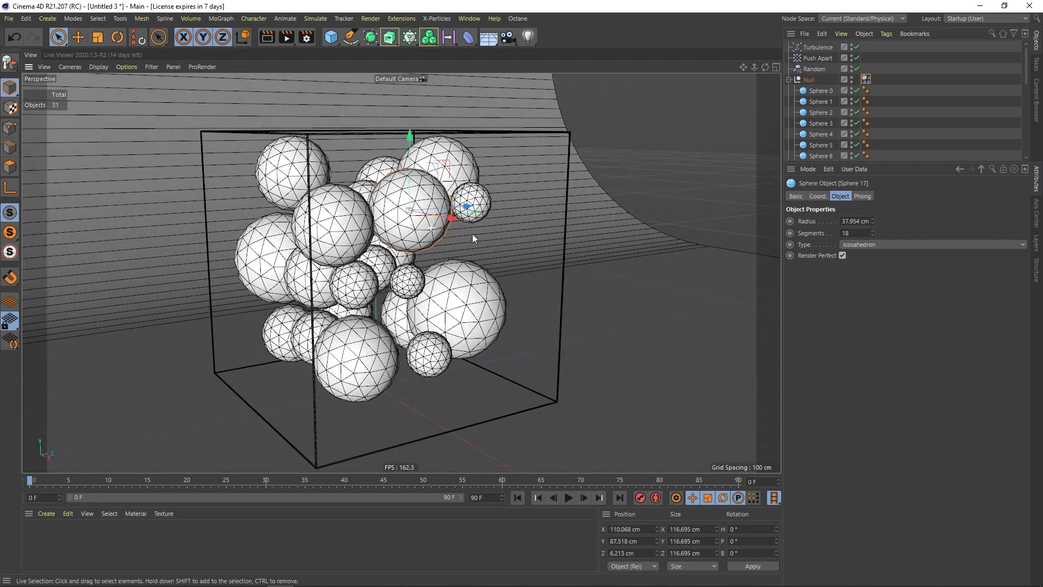
left_click(906, 150)
left_click_drag(507, 344, 475, 341, "alt")
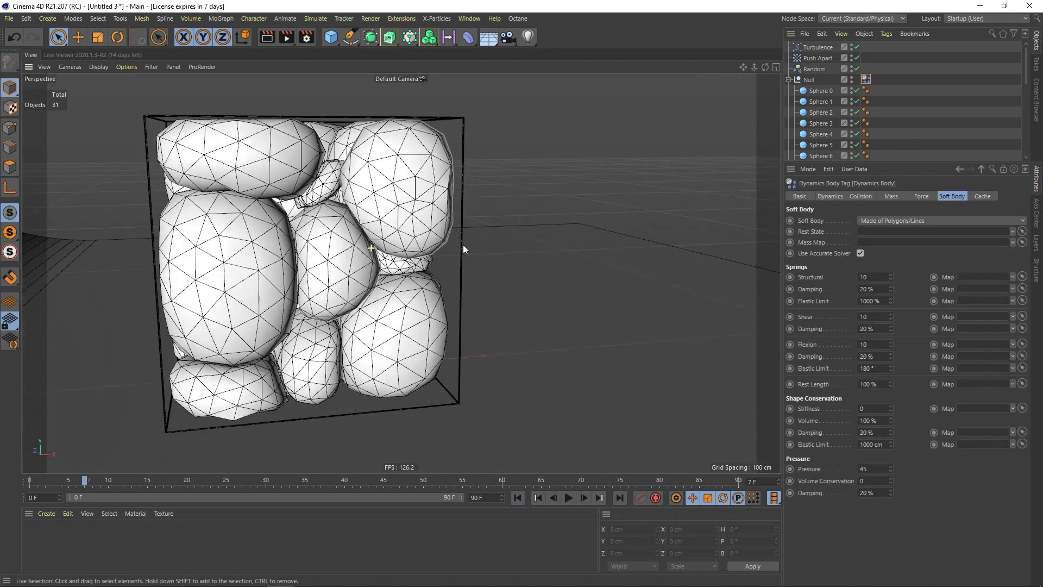
Step: Nest the null of spheres under a new Subdivision Surface and display the viewport with smooth shading without wireframe lines
left_click_drag(465, 244, 369, 278, "alt")
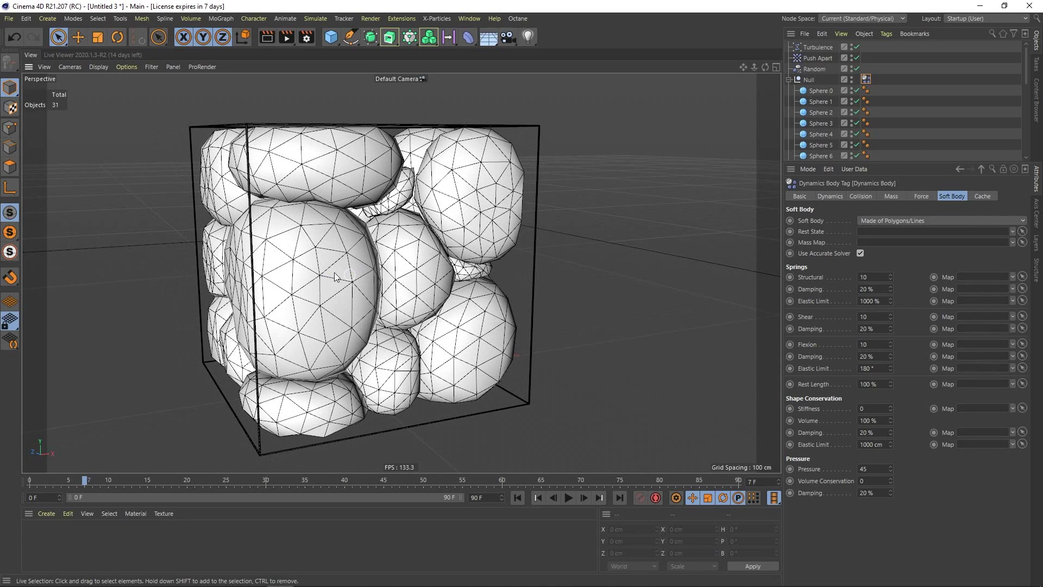
left_click(809, 80)
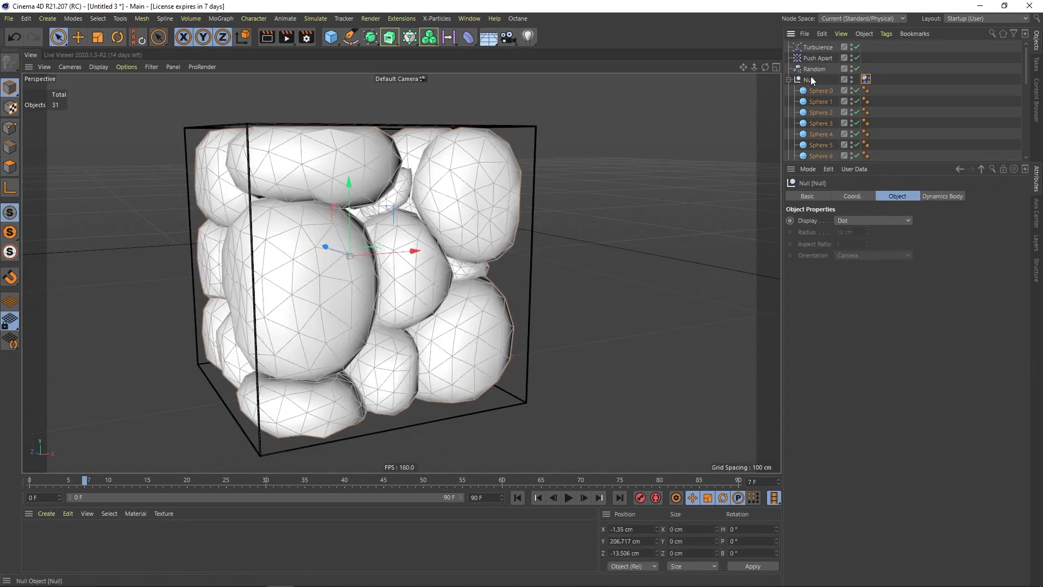
left_click(368, 36)
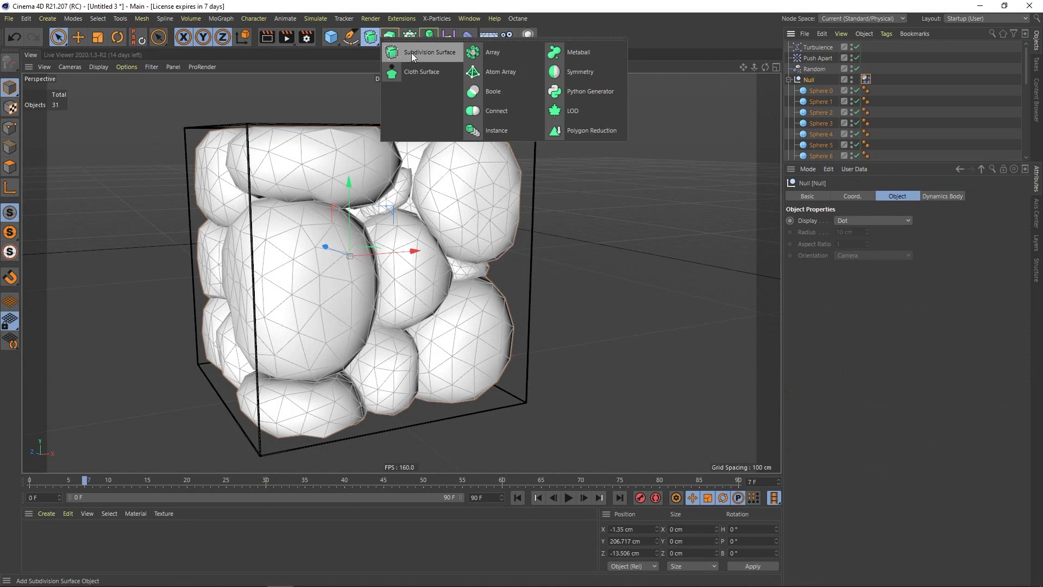
left_click(412, 53)
left_click(103, 68)
left_click(124, 83)
mouse_move(308, 267)
left_mouse_down("alt")
mouse_move(350, 267)
mouse_move(286, 261)
mouse_move(384, 272)
mouse_move(276, 266)
mouse_move(454, 285)
mouse_move(402, 278)
mouse_move(497, 279)
mouse_move(539, 316)
mouse_move(561, 321)
mouse_move(561, 287)
mouse_move(586, 272)
mouse_move(431, 279)
left_mouse_up("alt")
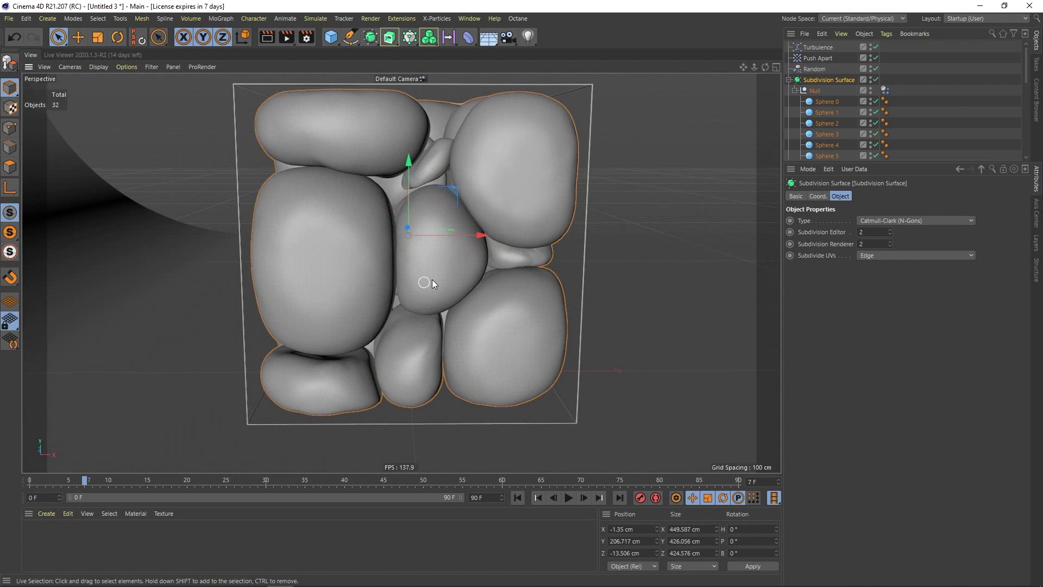
Step: Disable the Subdivision Surface and test-play from frame 0 with the soft body pressure set to 20, returning to the first frame
left_click(874, 80)
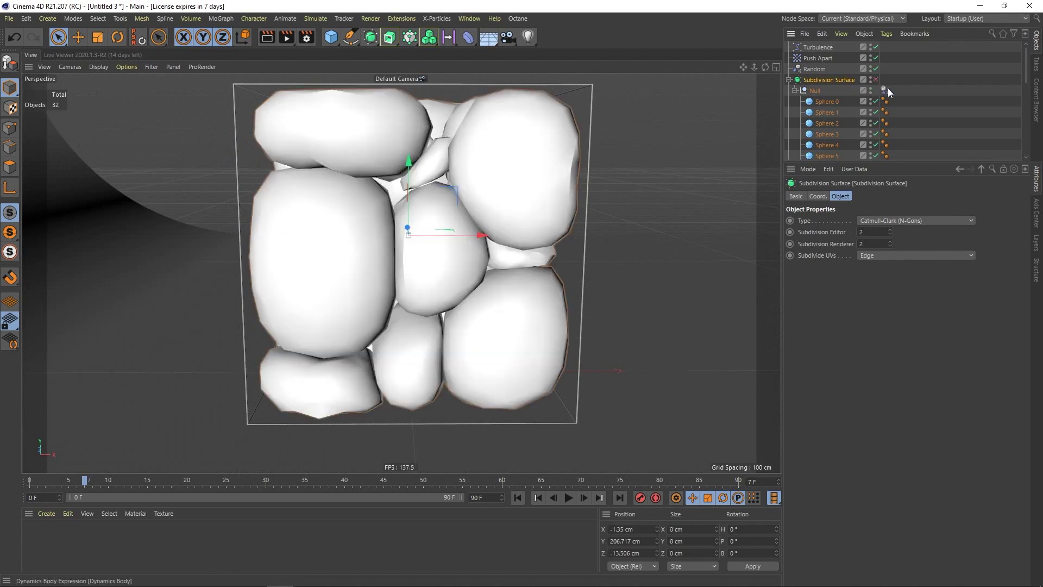
left_click(885, 89)
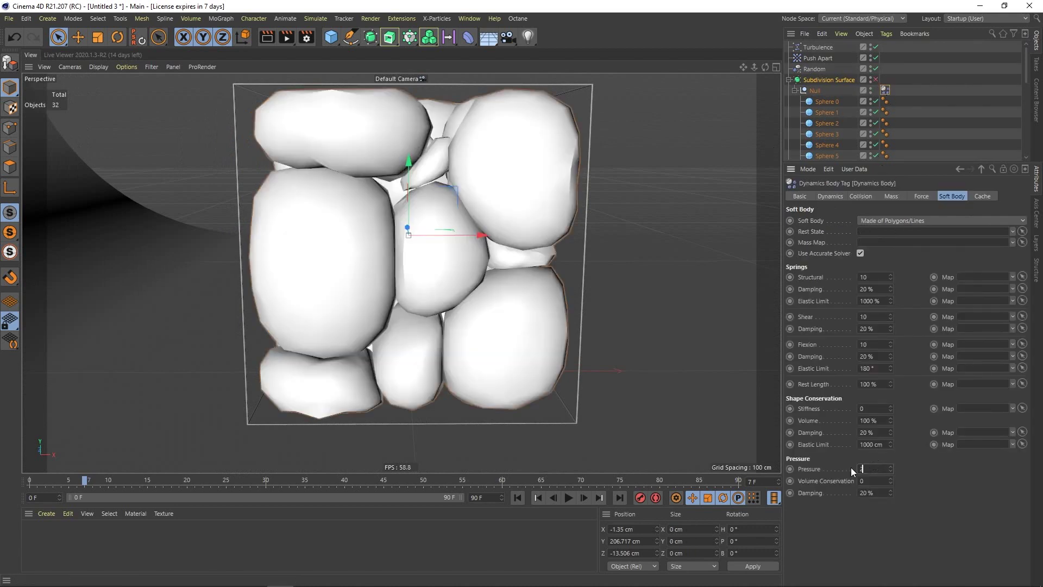
left_click(517, 497)
left_click(568, 497)
left_click(568, 498)
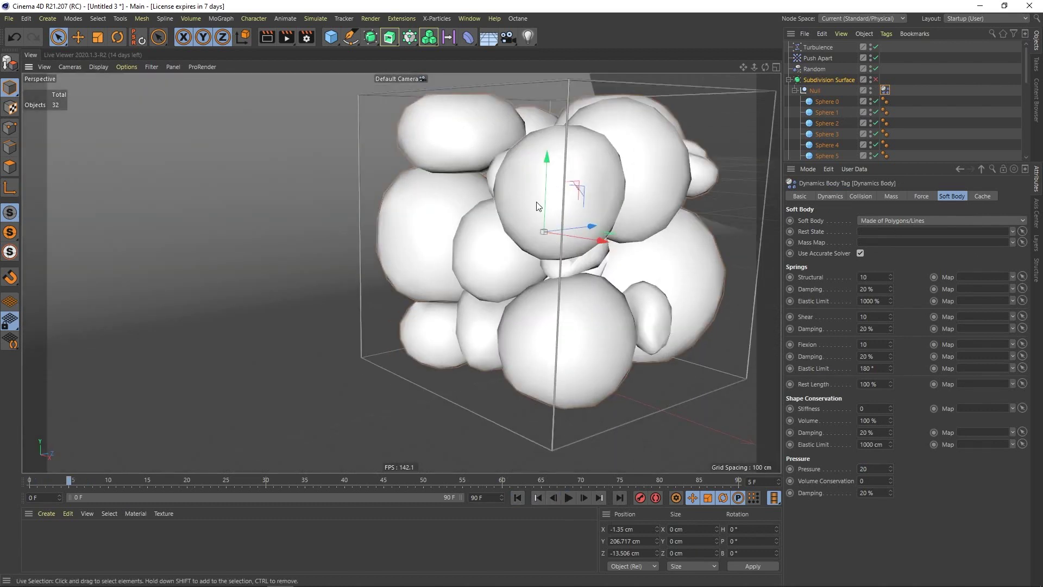
left_click_drag(537, 202, 464, 340, "alt")
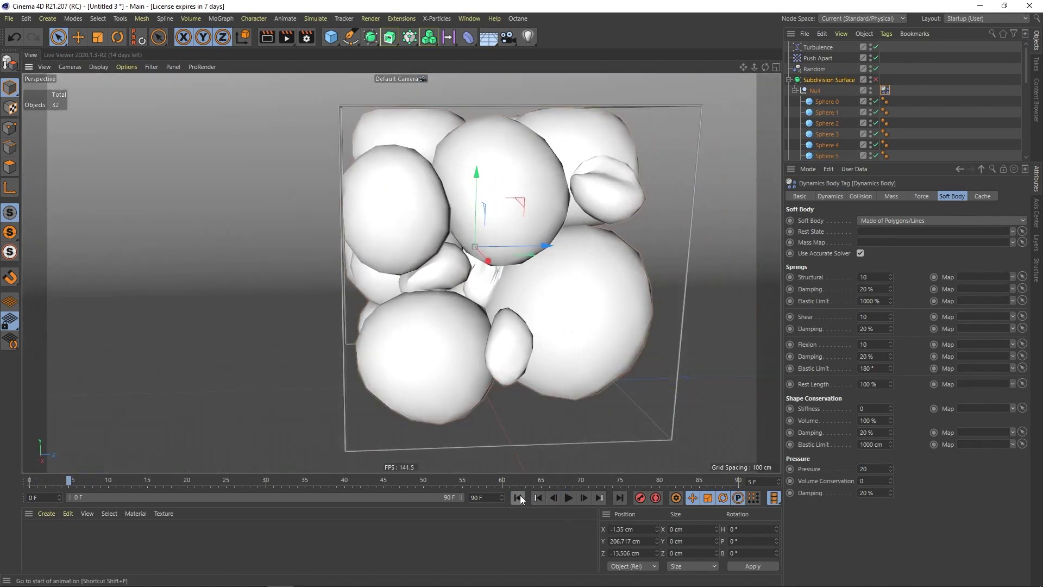
key("shift+f")
Step: Inspect two of the spheres at frame 0 and test-play the simulation up to frame 15 with wireframe lines shown
left_click(515, 183)
mouse_move(515, 183)
left_mouse_down("alt")
mouse_move(545, 199)
mouse_move(505, 197)
left_mouse_up("alt")
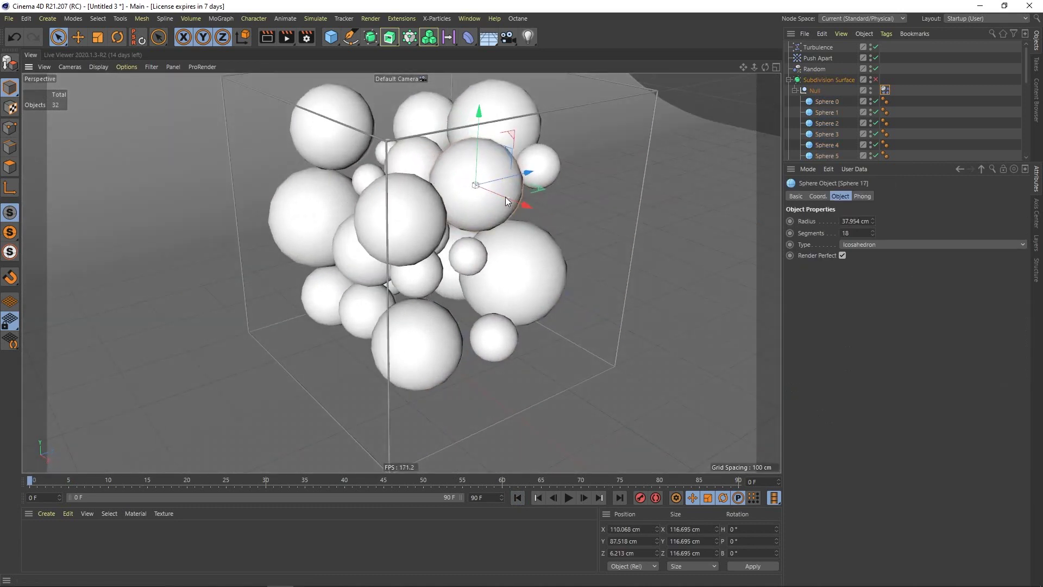
left_click_drag(425, 198, 374, 225, "alt")
left_click(302, 221)
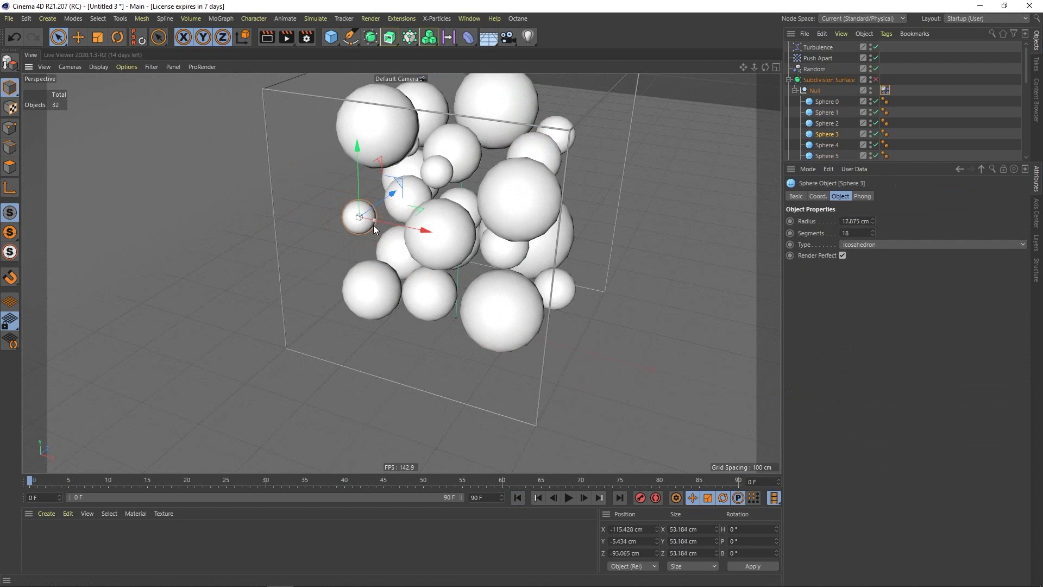
middle_click_drag(374, 225, 396, 281, "alt")
left_click_drag(444, 185, 572, 426, "alt")
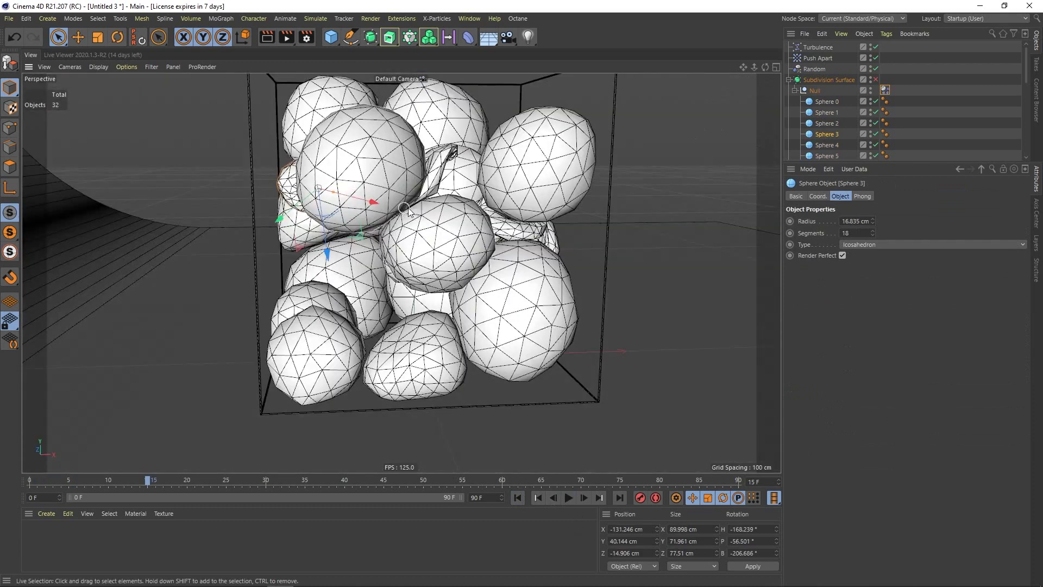
left_click_drag(410, 197, 424, 196, "alt")
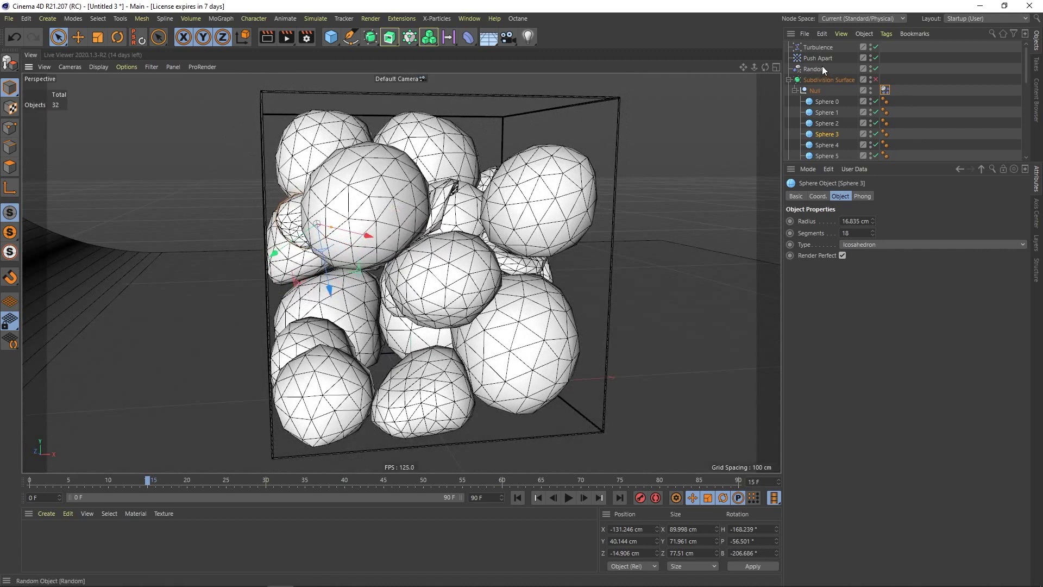
Step: Set the Turbulence object's frequency to 100%, scale to 40% and strength to 1500 cm
left_click(826, 49)
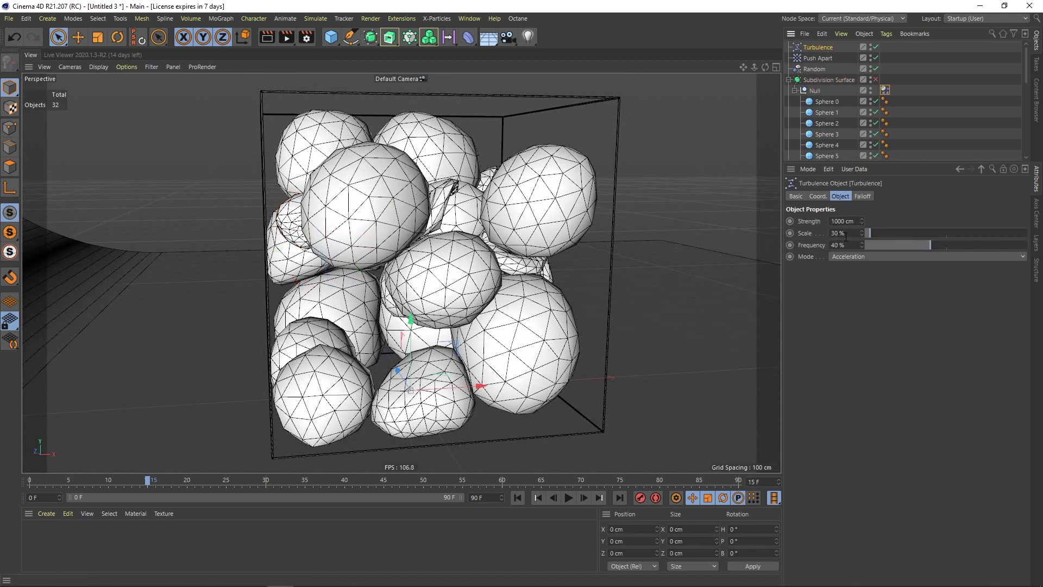
left_click(828, 244)
type("100")
key("Return")
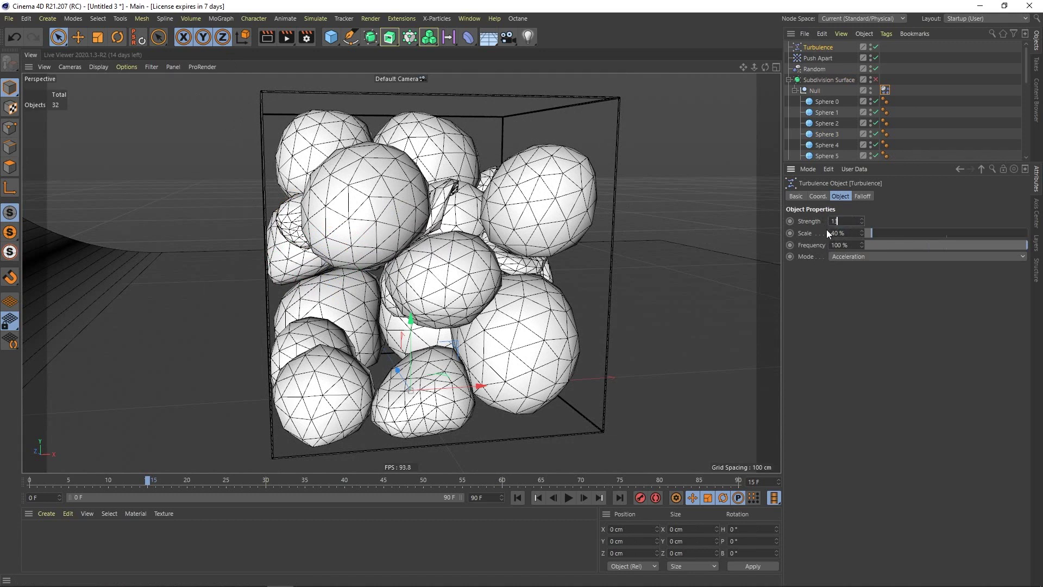
type("1500")
key("Return")
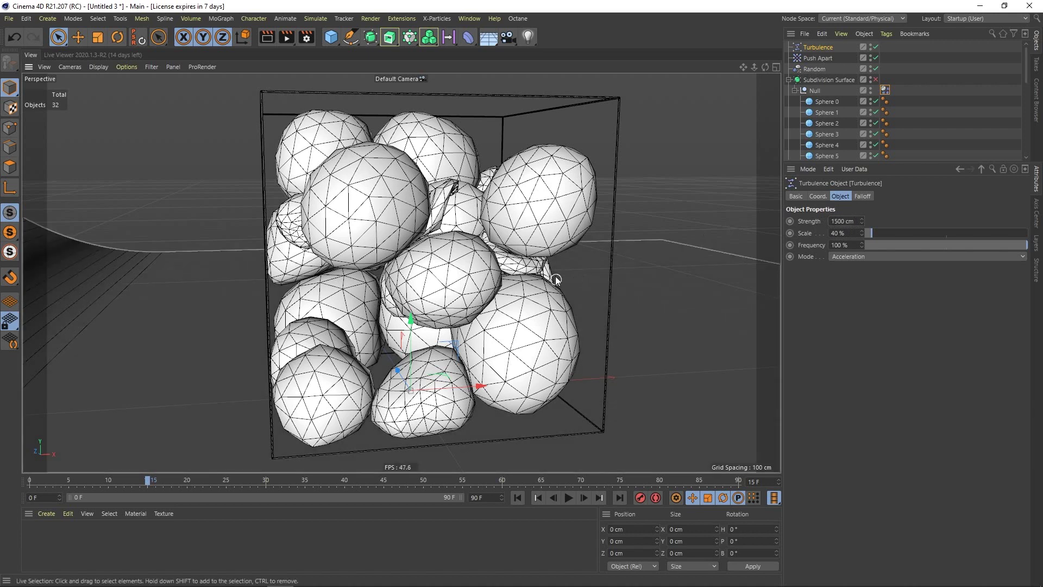
Step: Bake all dynamics from the null's dynamics body tag and play back the simulation, stopping at frame 67
left_click_drag(554, 277, 384, 257, "alt")
mouse_move(455, 257)
left_mouse_down("alt")
mouse_move(345, 258)
mouse_move(387, 261)
left_mouse_up("alt")
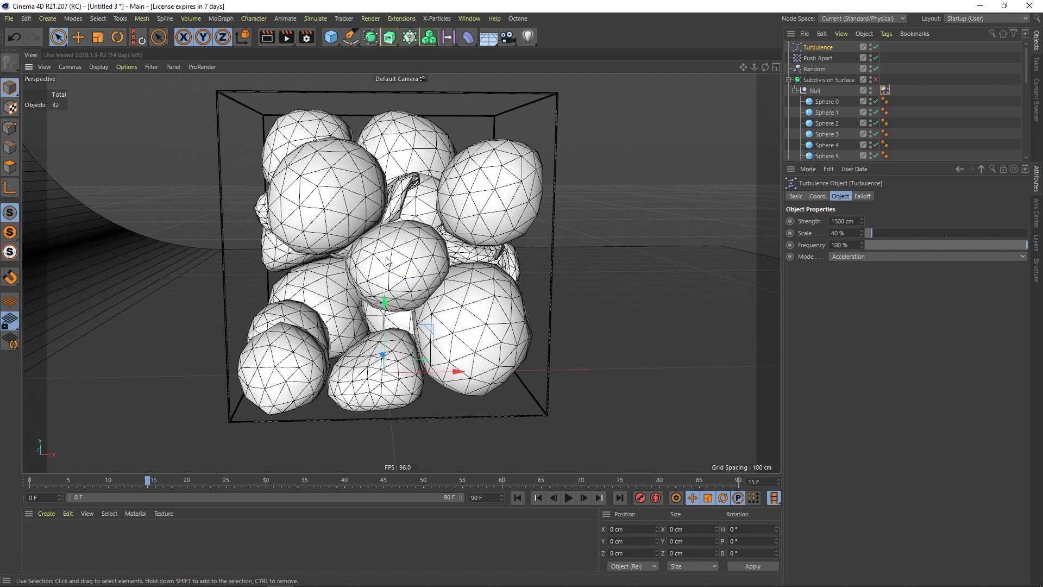
left_click(886, 91)
left_click(983, 197)
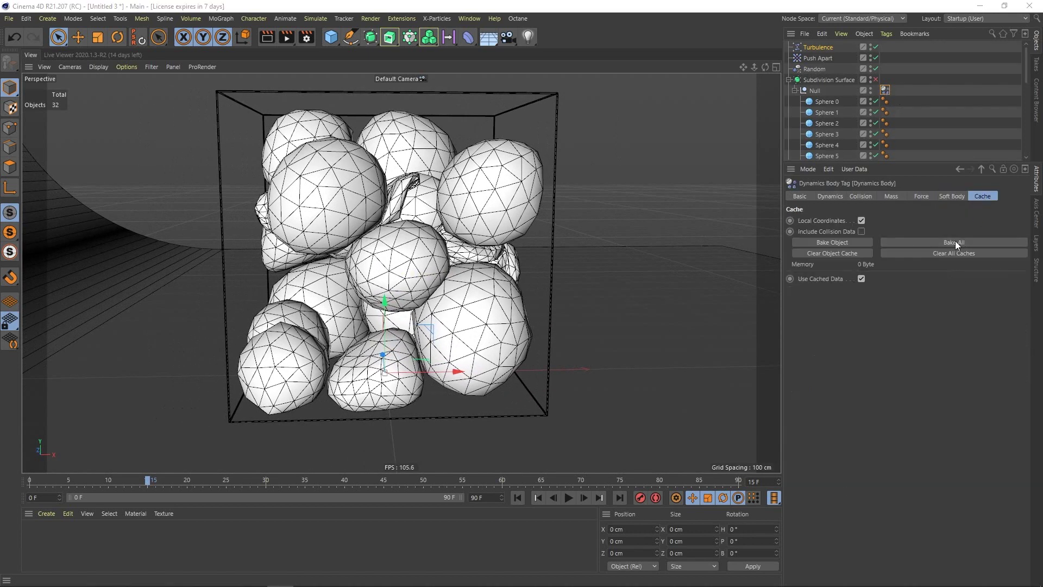
left_click(567, 497)
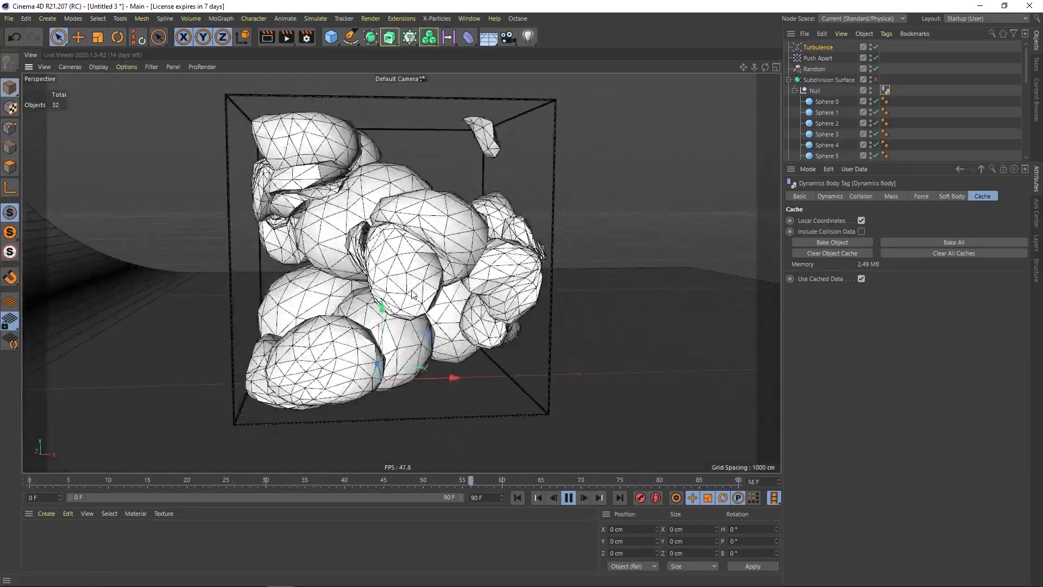
mouse_move(410, 281)
left_mouse_down("alt")
mouse_move(373, 292)
mouse_move(408, 285)
left_mouse_up("alt")
left_click(568, 499)
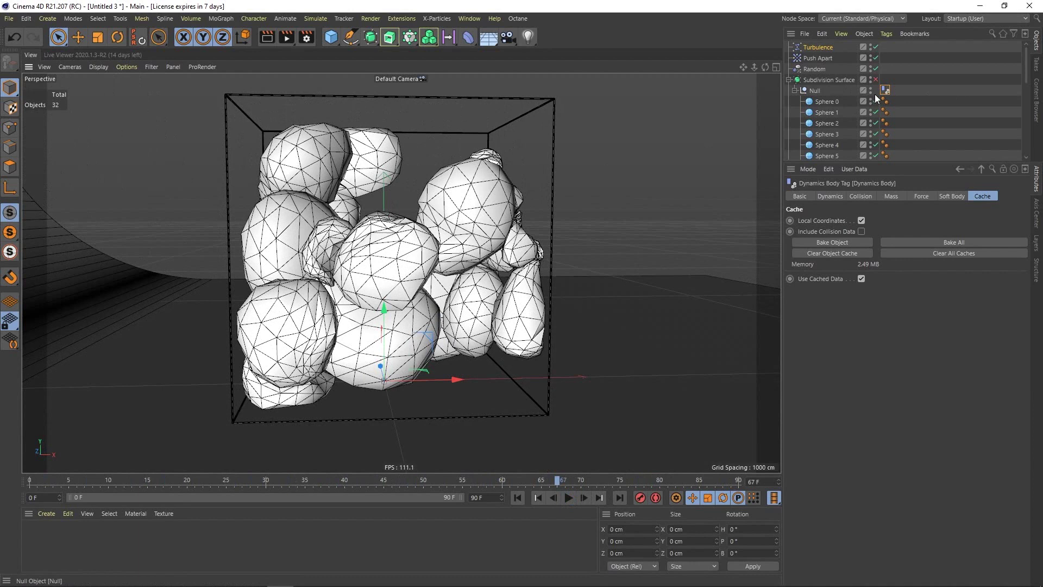
Step: Clear all dynamics caches and set the soft body pressure to 30
left_click(949, 253)
left_click(950, 196)
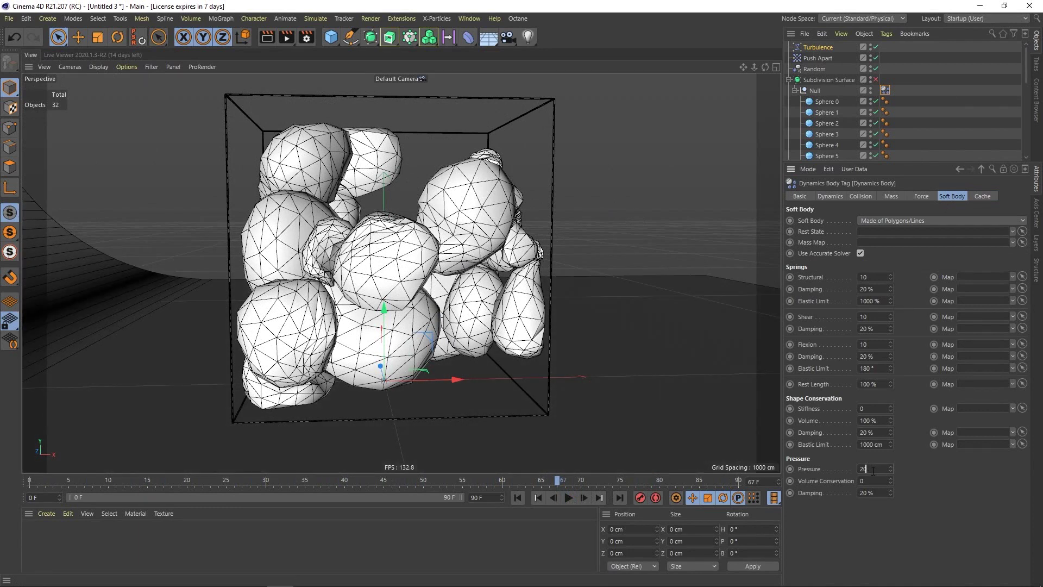
type("2")
left_click_drag(868, 470, 853, 470)
Step: Set the Turbulence object's frequency to 60%
left_click(825, 47)
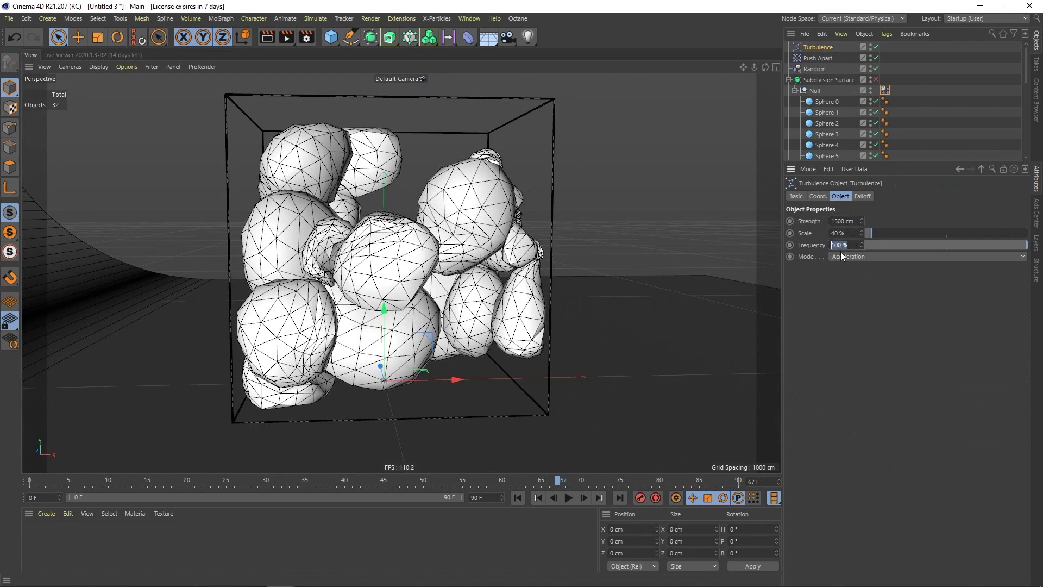
type("60")
key("Return")
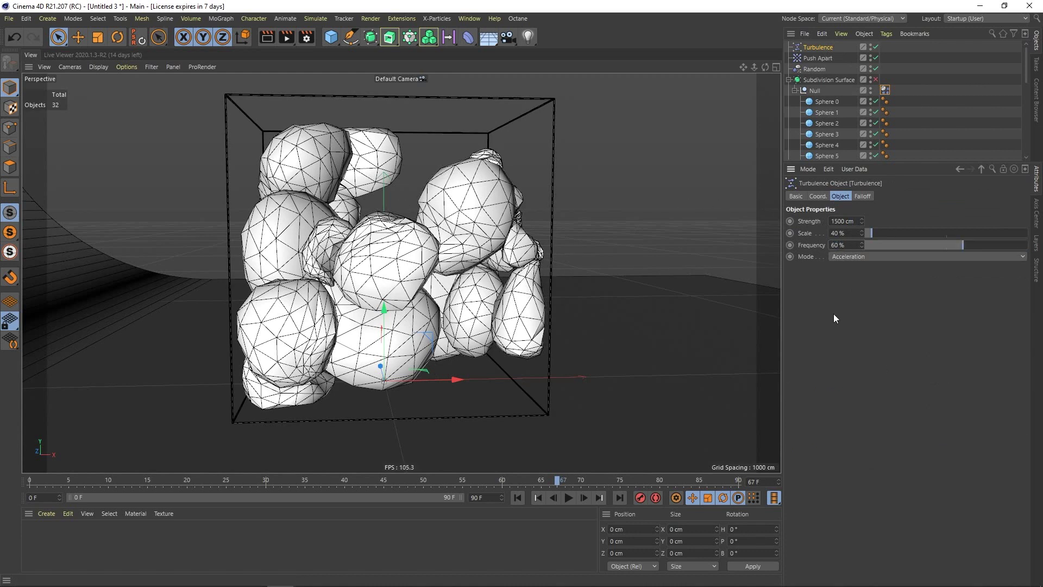
Step: Bake all dynamics with the new pressure and turbulence settings and play the result, stopping at frame 72
left_click(885, 90)
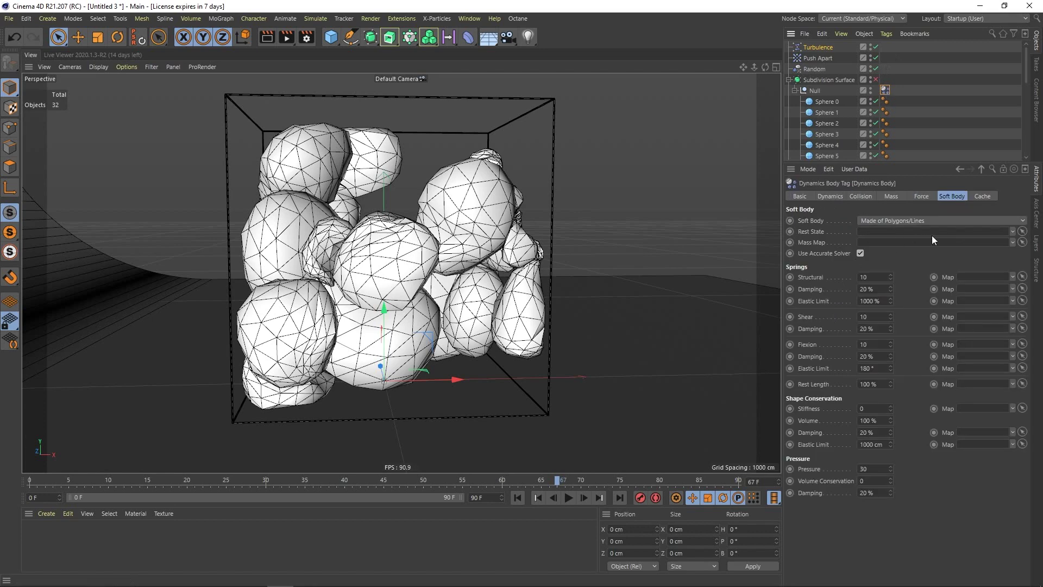
left_click(983, 197)
left_click(952, 242)
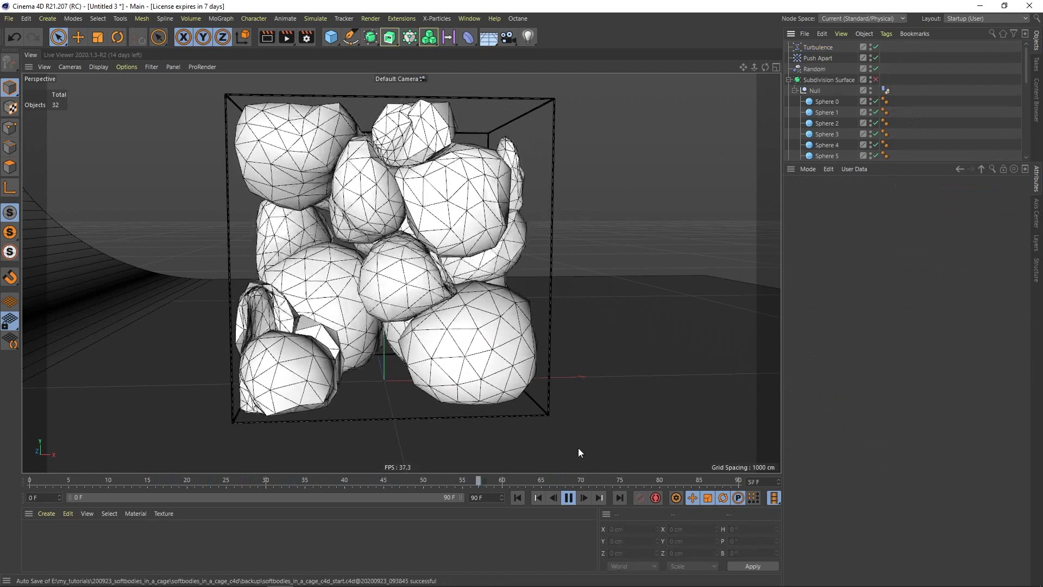
left_click(568, 498)
Step: Re-enable the Subdivision Surface and display the viewport with smooth shading without wireframe lines
left_click(875, 80)
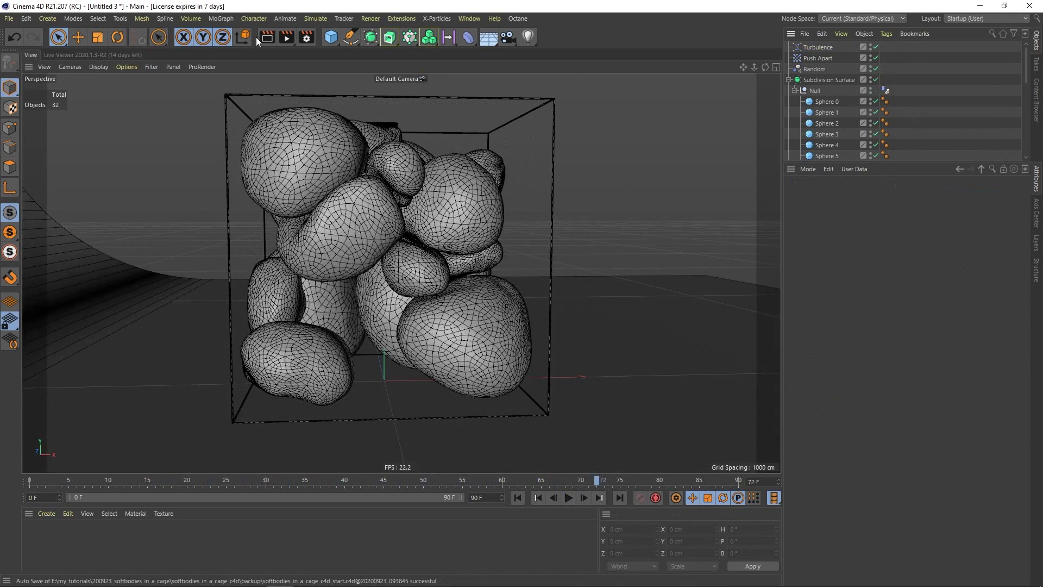
left_click(91, 66)
left_click(111, 85)
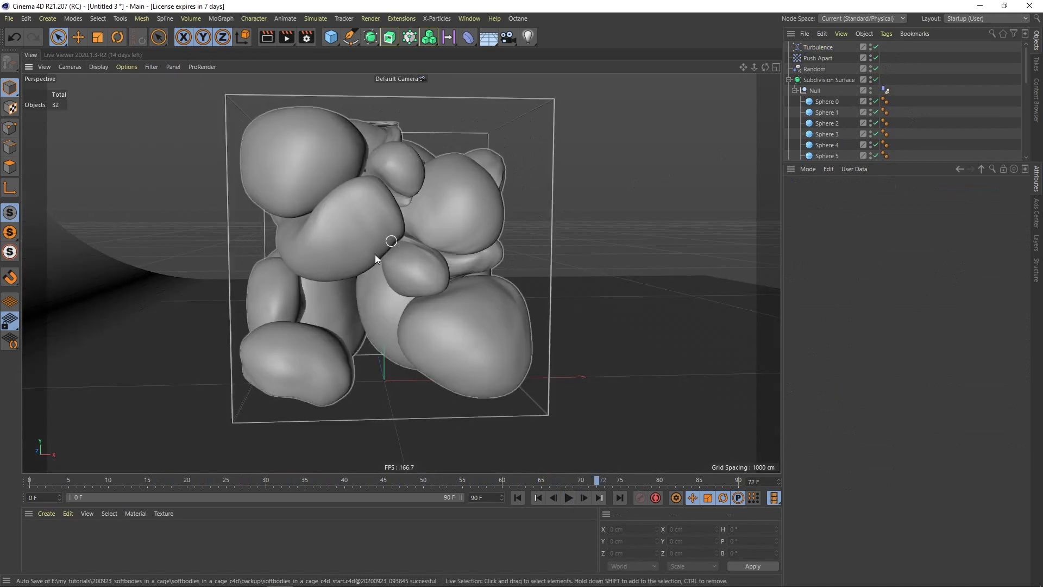
Step: Play back the smoothed, baked simulation while viewing the box from several sides, stopping at frame 13
left_click(569, 499)
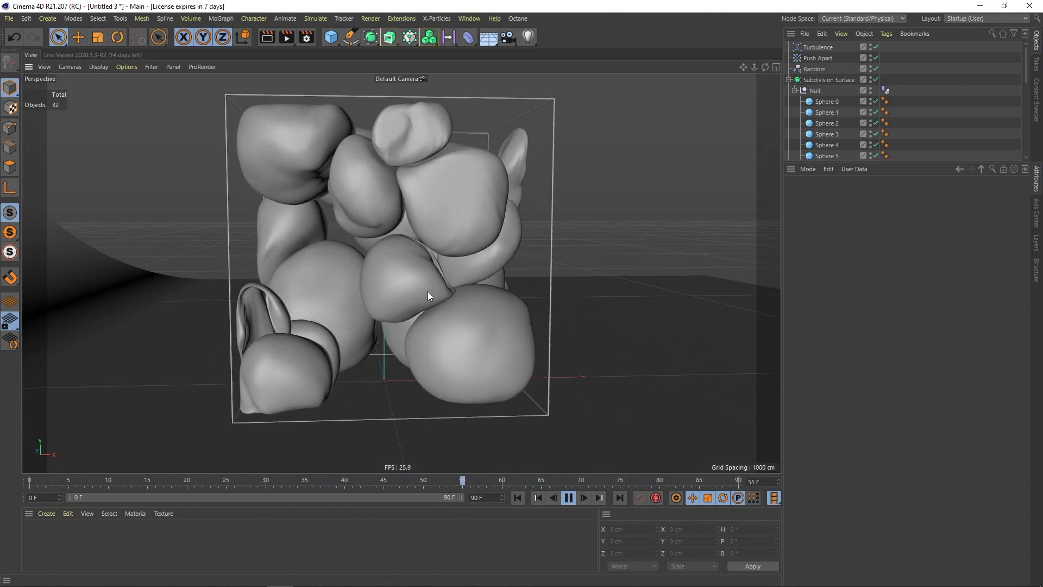
left_click(568, 497)
left_click_drag(345, 252, 468, 273, "alt")
middle_click_drag(288, 237, 399, 257, "alt")
left_click_drag(398, 257, 425, 238, "alt")
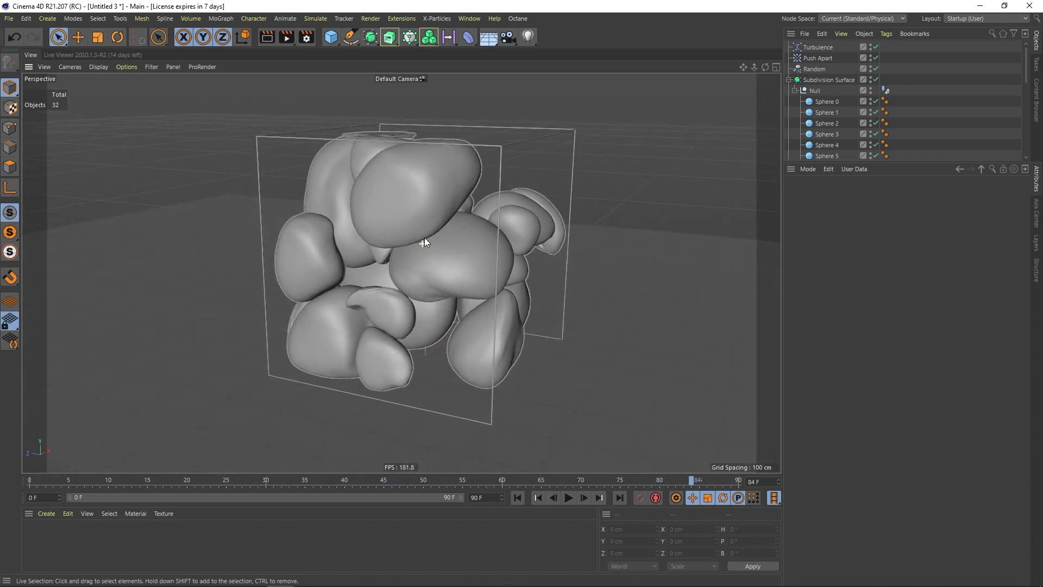
left_click(570, 498)
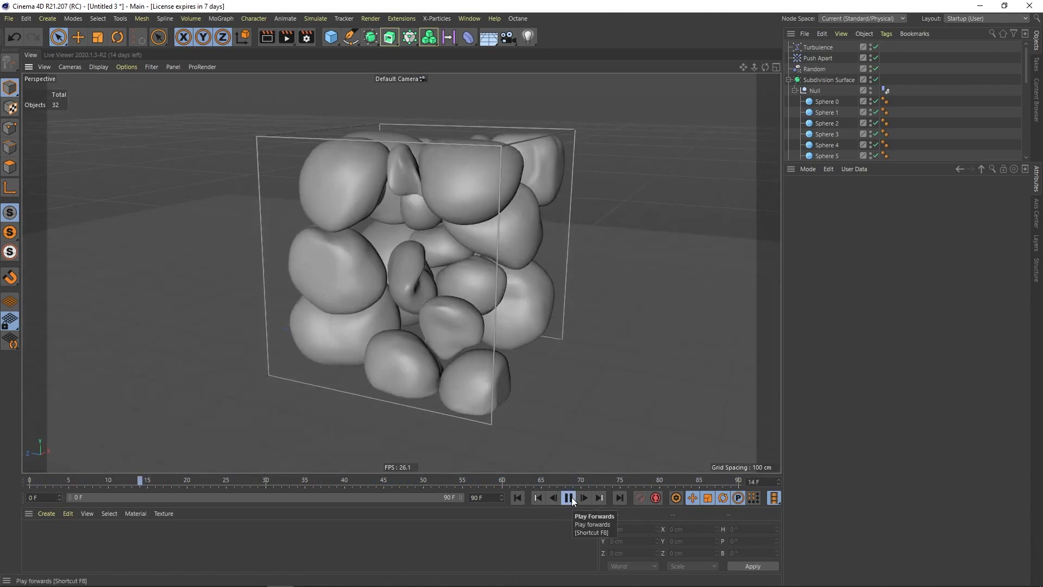
left_click_drag(390, 297, 420, 273, "alt")
key("ctrl+shift+z")
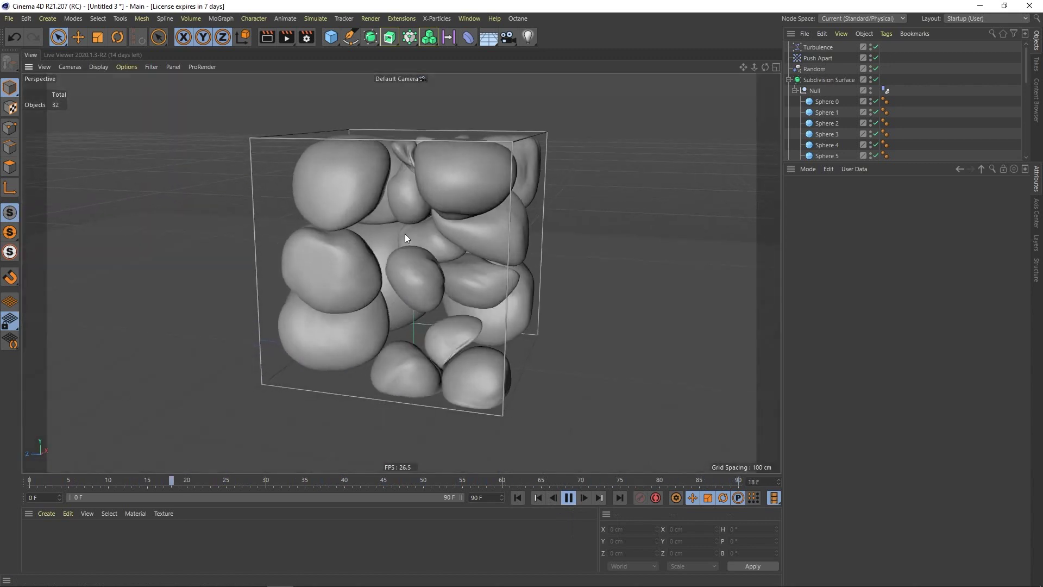
left_click(568, 497)
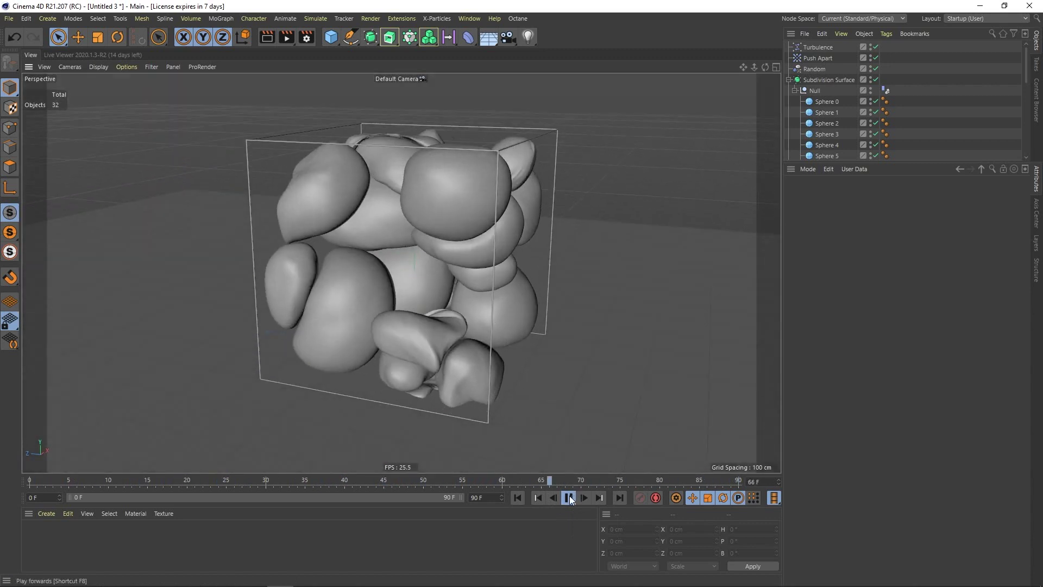
left_click_drag(448, 308, 499, 174, "alt")
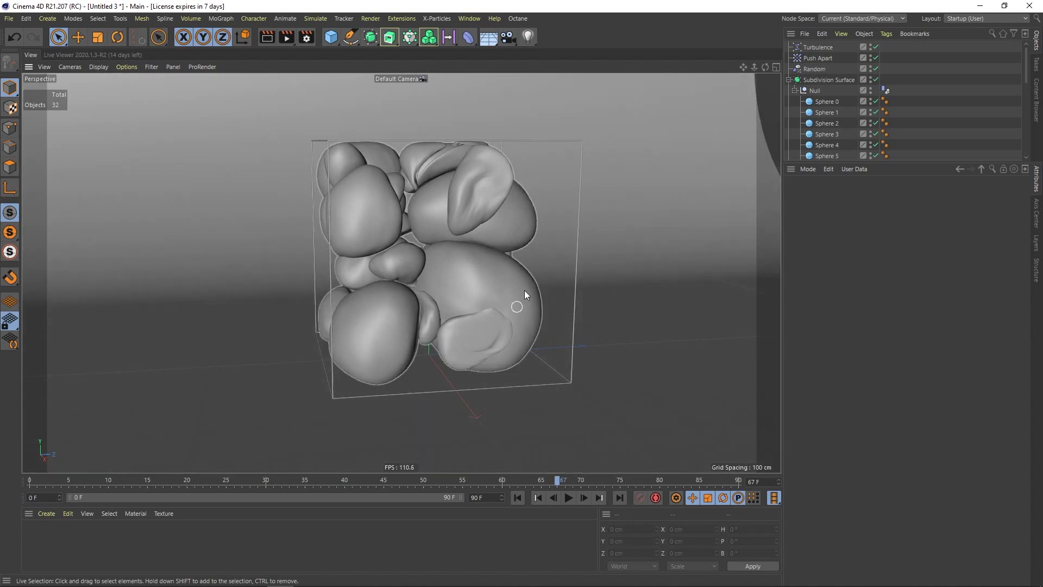
left_click(569, 497)
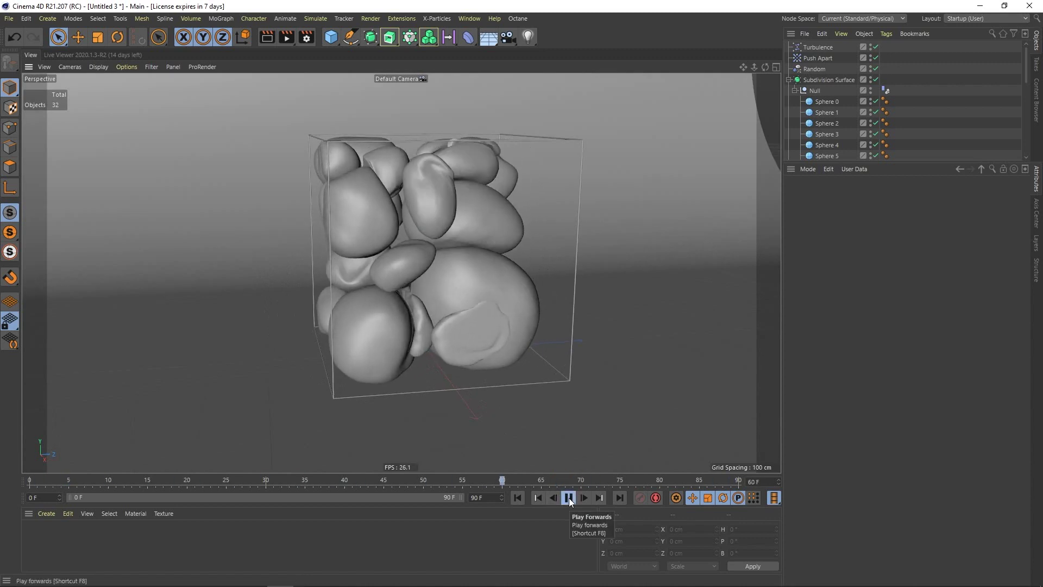
left_click(568, 497)
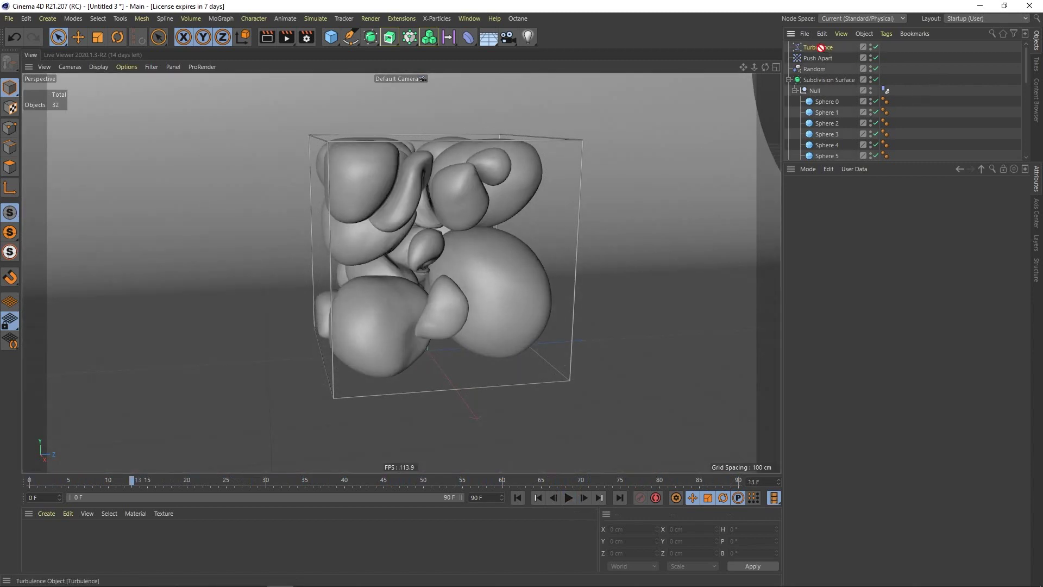
Step: Duplicate the Turbulence object directly below the original
left_click_drag(820, 48, 820, 51, "ctrl")
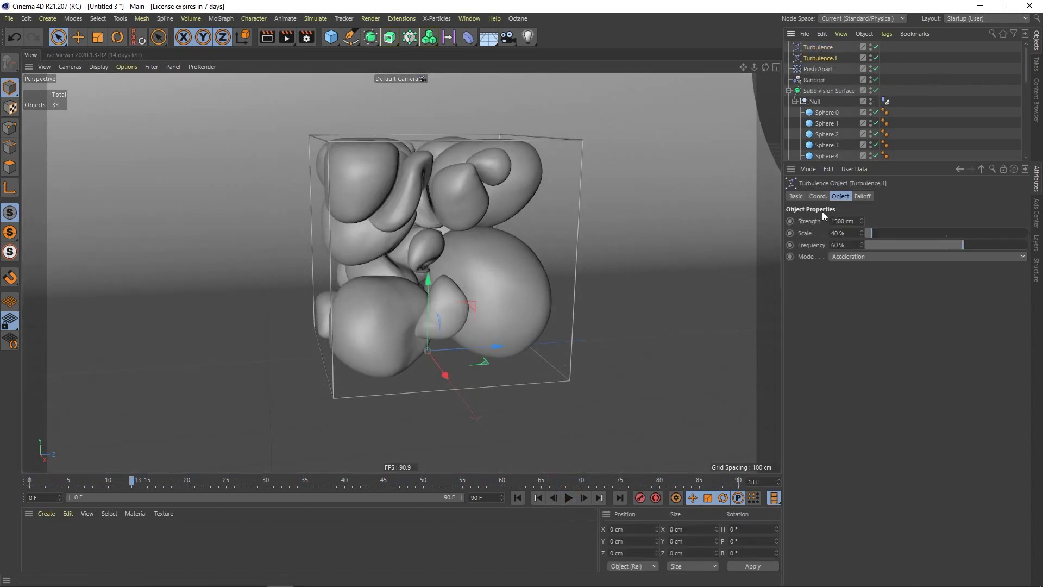
Step: Set the duplicated Turbulence object's Scale to 200 % and its Frequency to 30 %
left_click(830, 233)
type("200")
key("Return")
left_click(854, 221)
left_click(854, 245)
type("30")
key("Return")
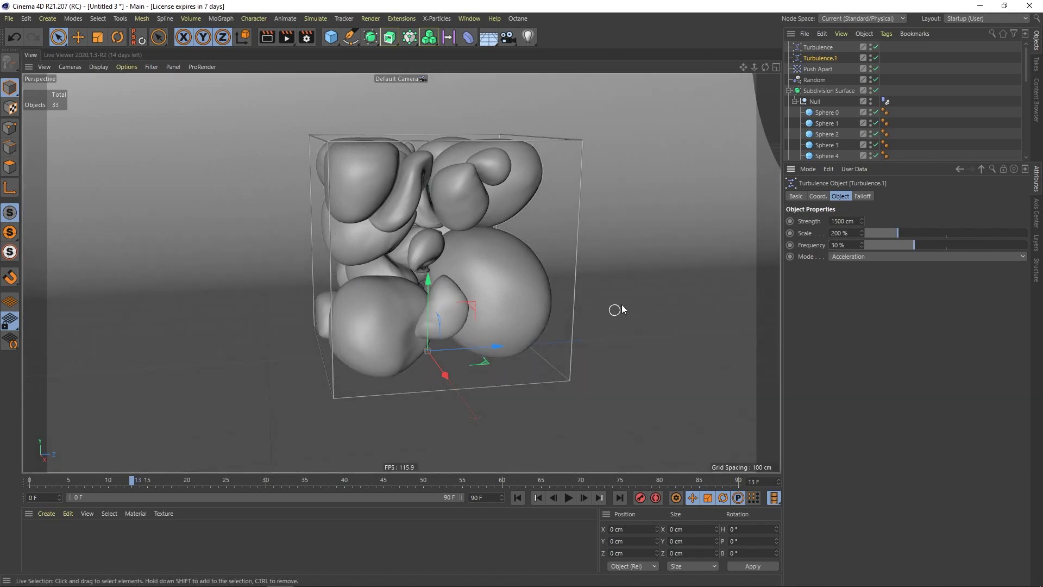
Step: Rename the duplicated Turbulence object as Turbulence.big
left_click(904, 68)
left_click(834, 59)
double_click(833, 60)
key("BackSpace")
type("big")
key("Return")
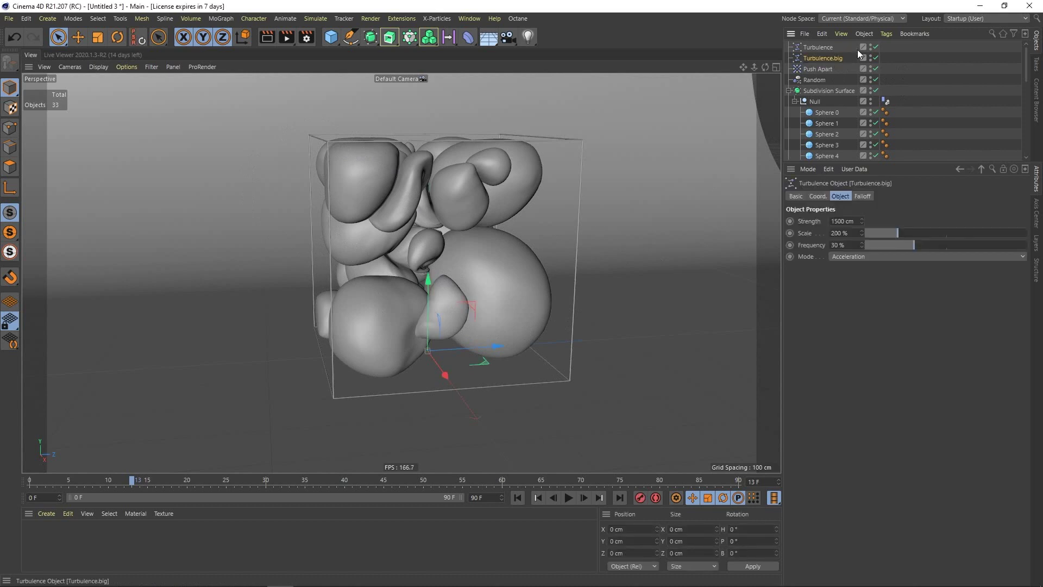
left_click(902, 66)
Step: Clear all dynamics caches and toggle Self Collisions in the Null's Dynamics Body tag
left_click(885, 101)
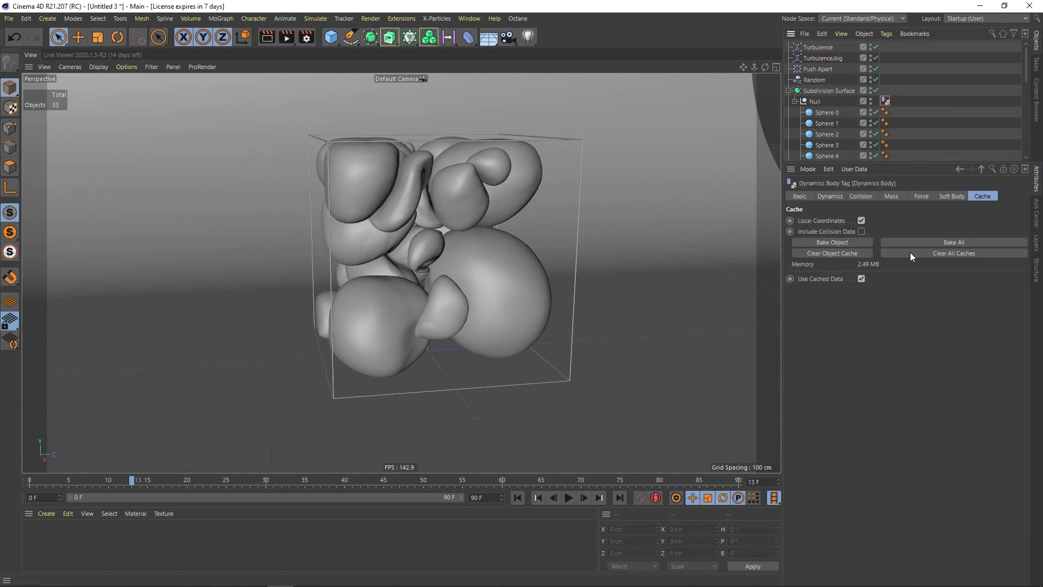
left_click(939, 252)
left_click(834, 197)
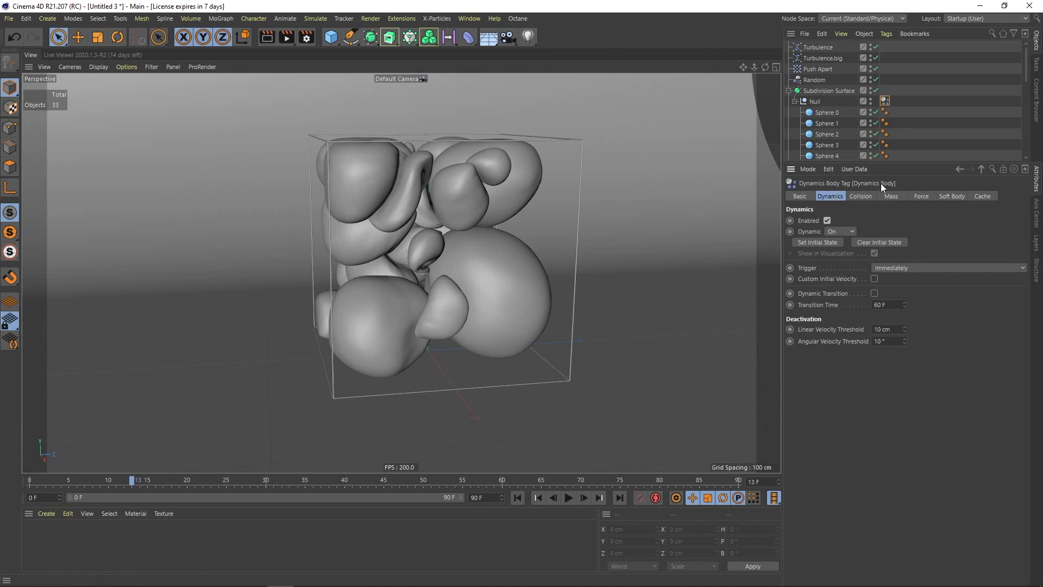
left_click(865, 198)
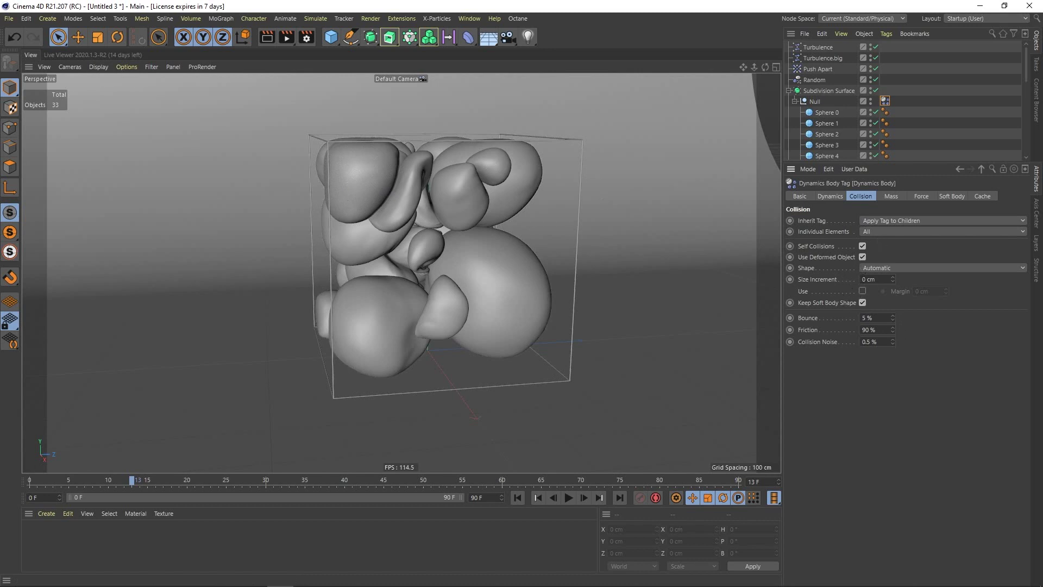
left_click(862, 246)
left_click(952, 196)
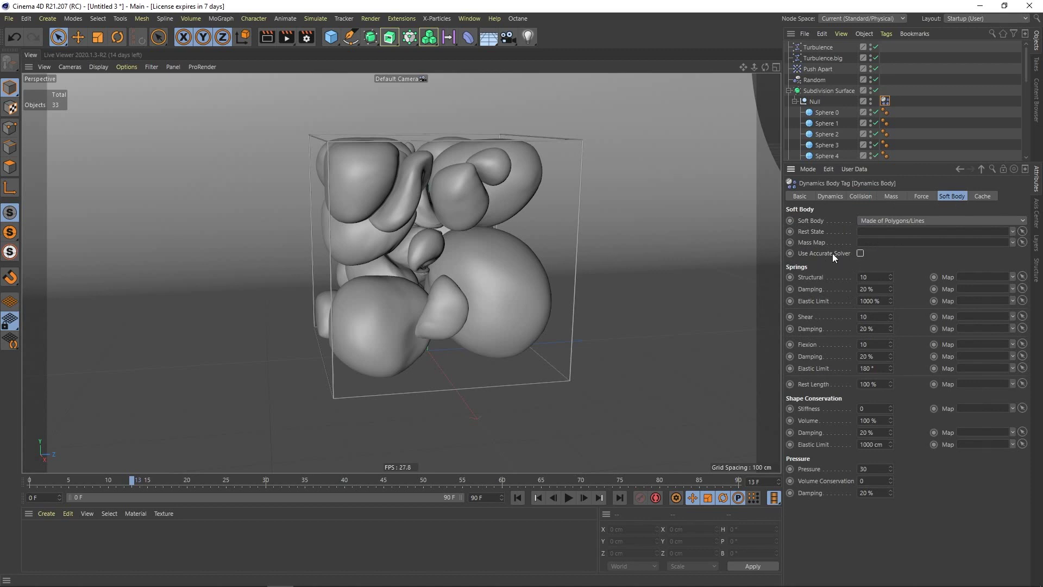
Step: Bake all dynamics from the cache settings of the Null's Dynamics Body tag
left_click(900, 118)
left_click(886, 101)
left_click(982, 196)
left_click(950, 242)
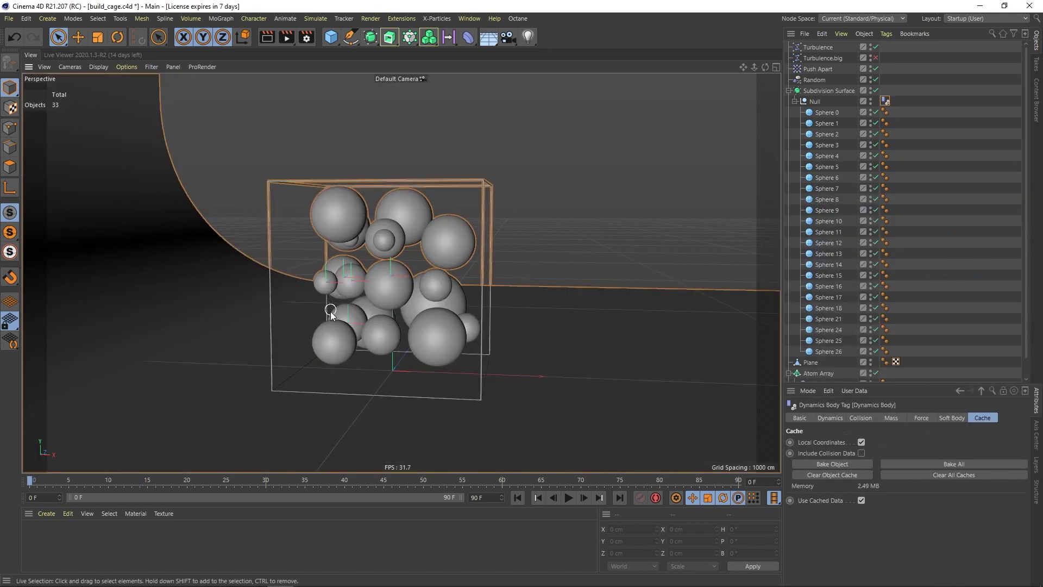
Step: Examine the starting arrangement of the spheres inside the box from several angles
left_click_drag(331, 311, 434, 321)
left_click(441, 154)
left_click_drag(405, 250, 394, 276, "alt")
right_click_drag(395, 276, 409, 265, "alt")
middle_click_drag(408, 265, 430, 224, "alt")
right_click_drag(432, 223, 408, 236, "alt")
middle_click_drag(426, 228, 405, 278, "alt")
left_click_drag(406, 278, 409, 269, "alt")
middle_click_drag(409, 271, 415, 283, "alt")
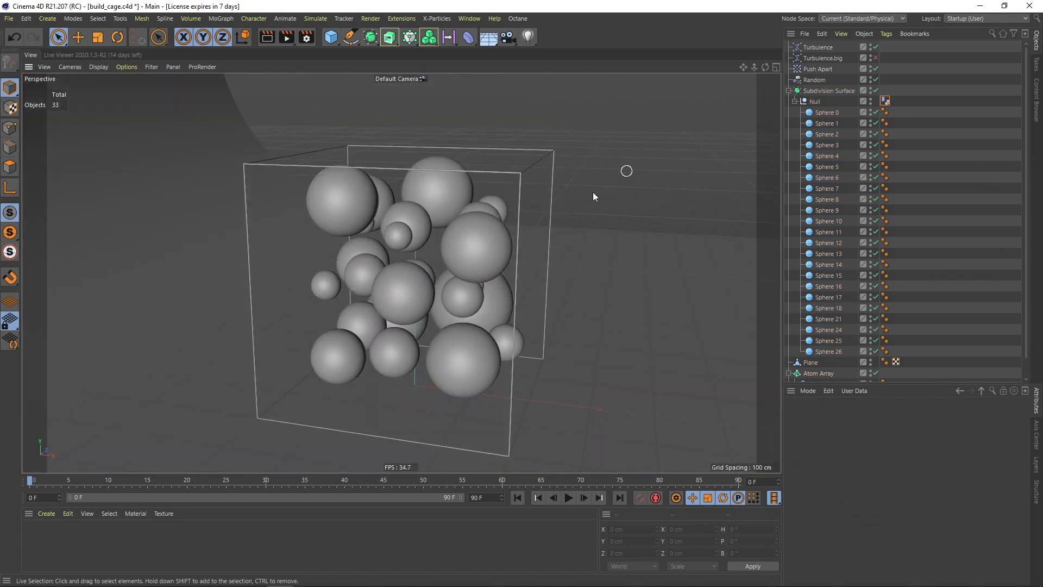
Step: Delete the Turbulence.big object and show the settings of the original Turbulence object
left_click(832, 58)
key("Delete")
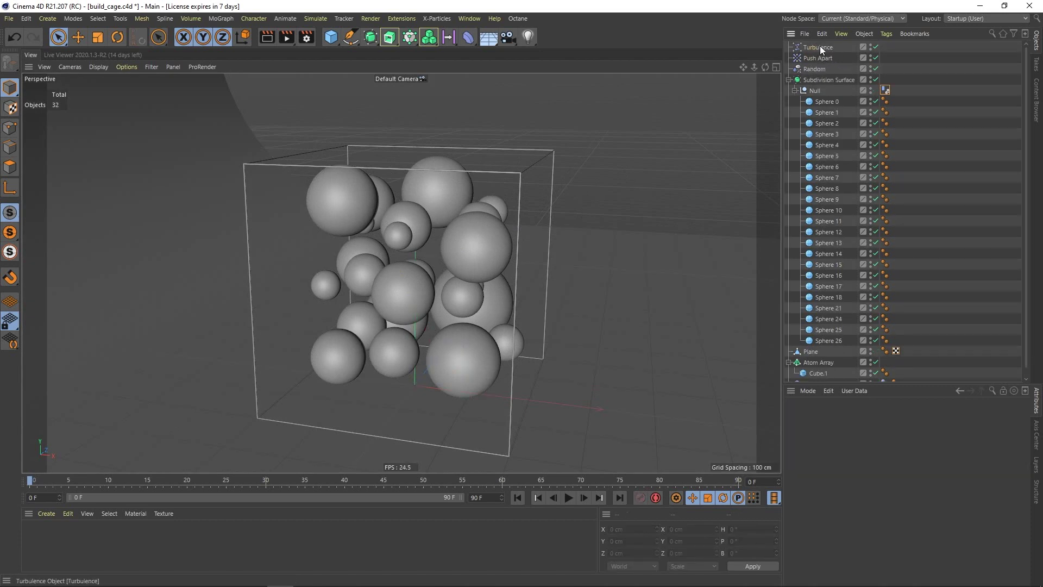
left_click(819, 48)
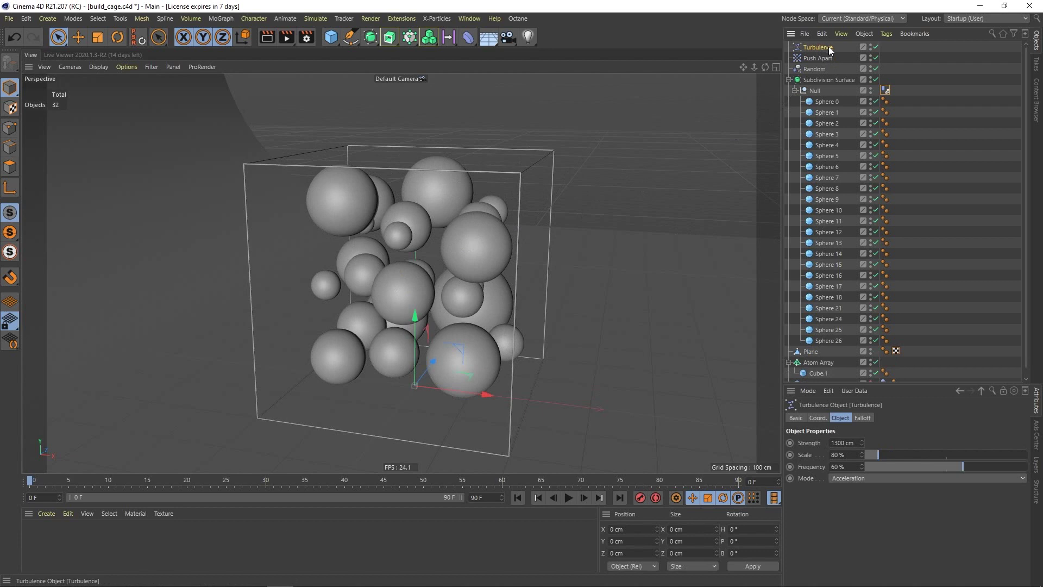
Step: Set the soft-body Pressure to 37 in the Null's Dynamics Body tag, with its settings shown at full height
left_click(885, 91)
left_click(957, 417)
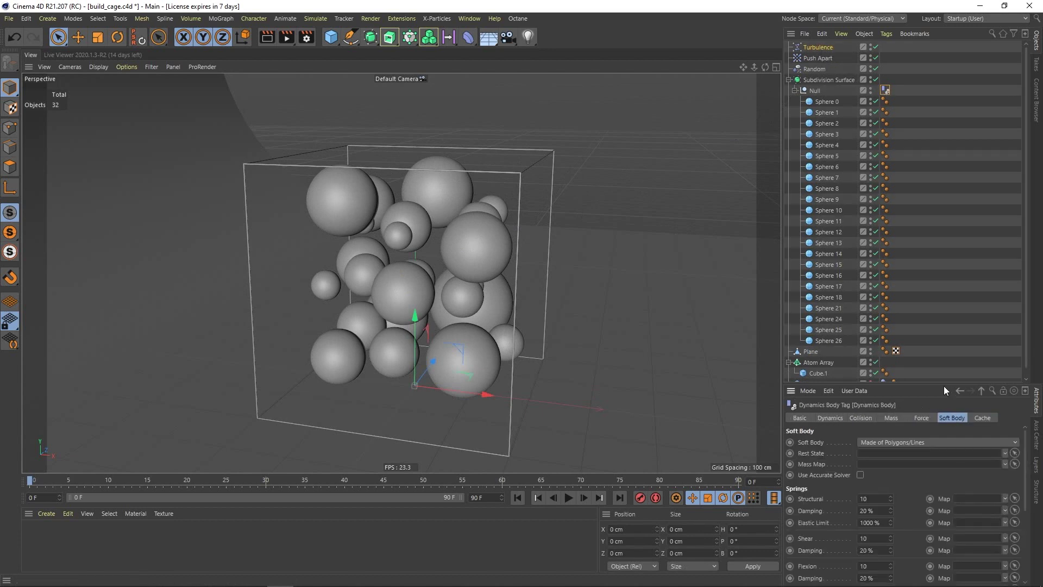
left_click_drag(942, 383, 951, 161)
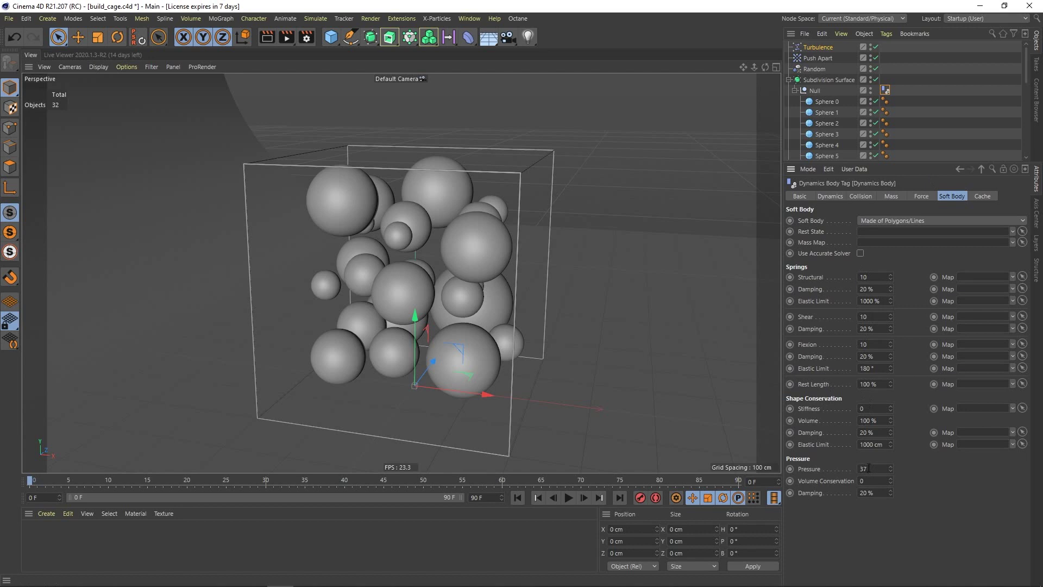
double_click(867, 469)
type("40")
left_click_drag(861, 469, 851, 469)
double_click(881, 468)
type("3")
left_click_drag(456, 302, 464, 307, "alt")
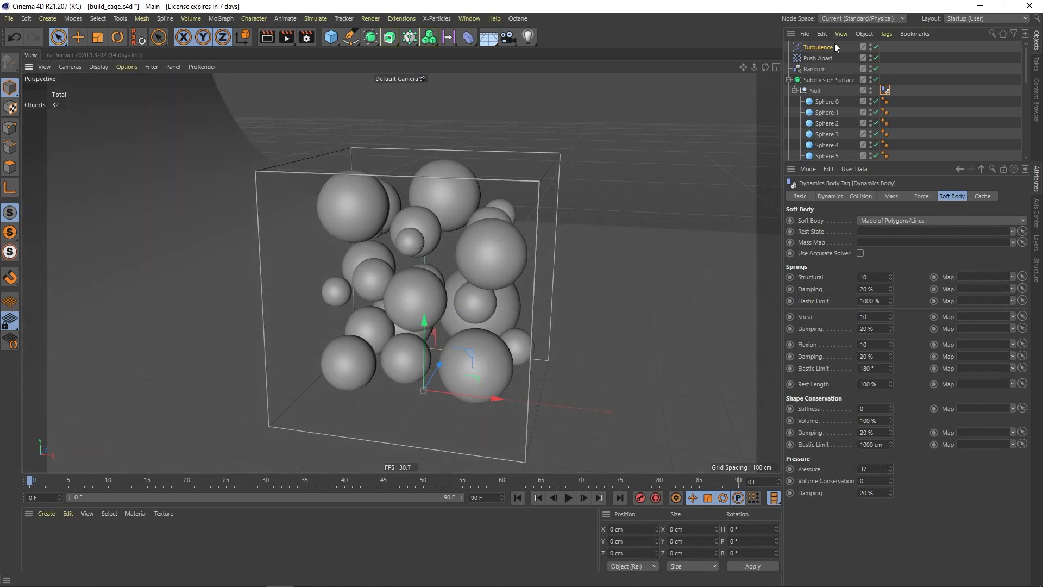
Step: Open the project's Dynamics settings and inspect the simulated spheres at frame 44 from another side
left_click(637, 127)
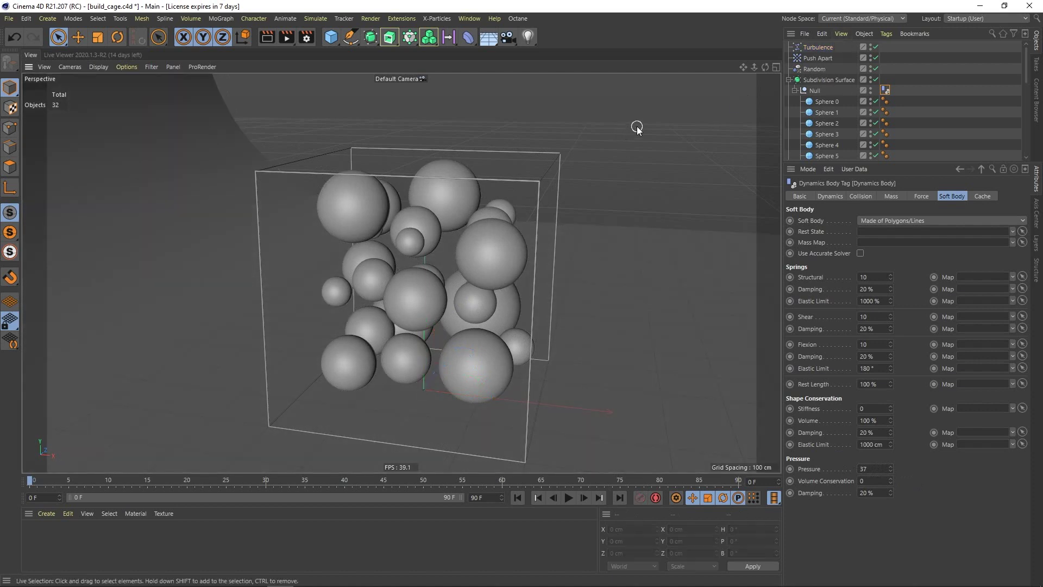
key("ctrl+d")
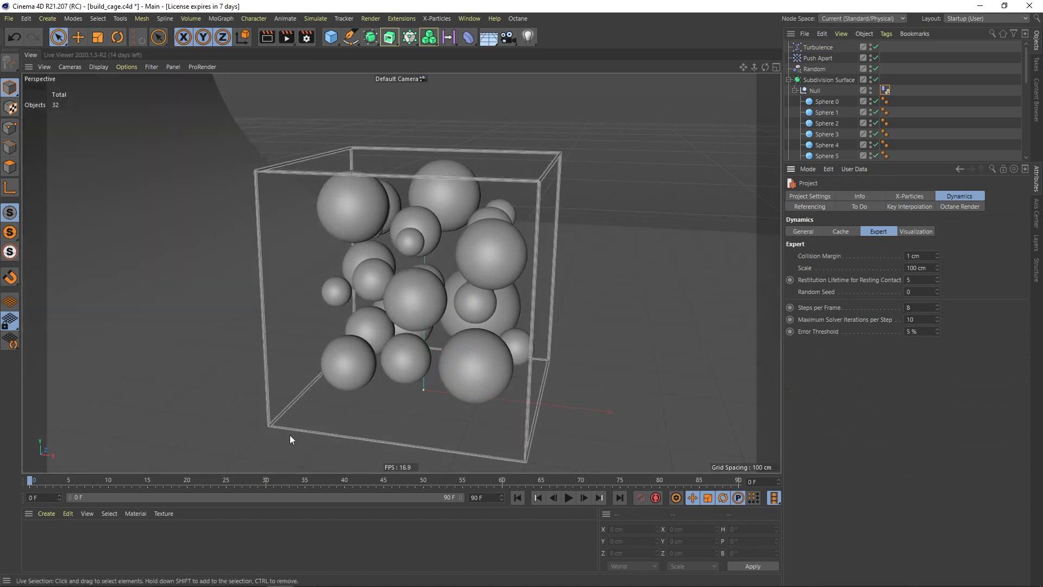
left_click_drag(262, 479, 375, 479)
left_click_drag(468, 245, 431, 132, "alt")
middle_click_drag(432, 132, 453, 155, "alt")
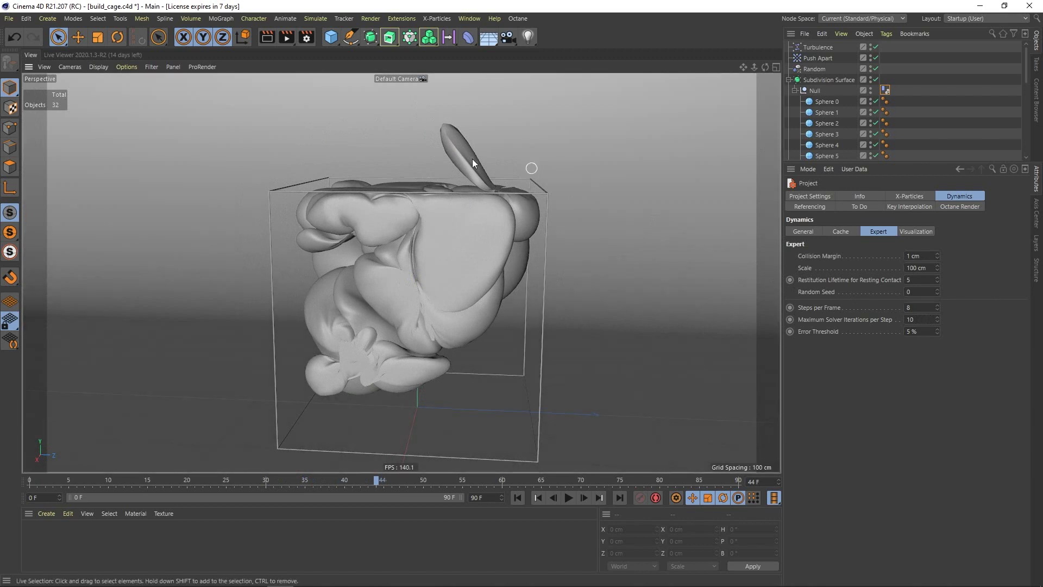
left_click_drag(472, 158, 448, 168, "alt")
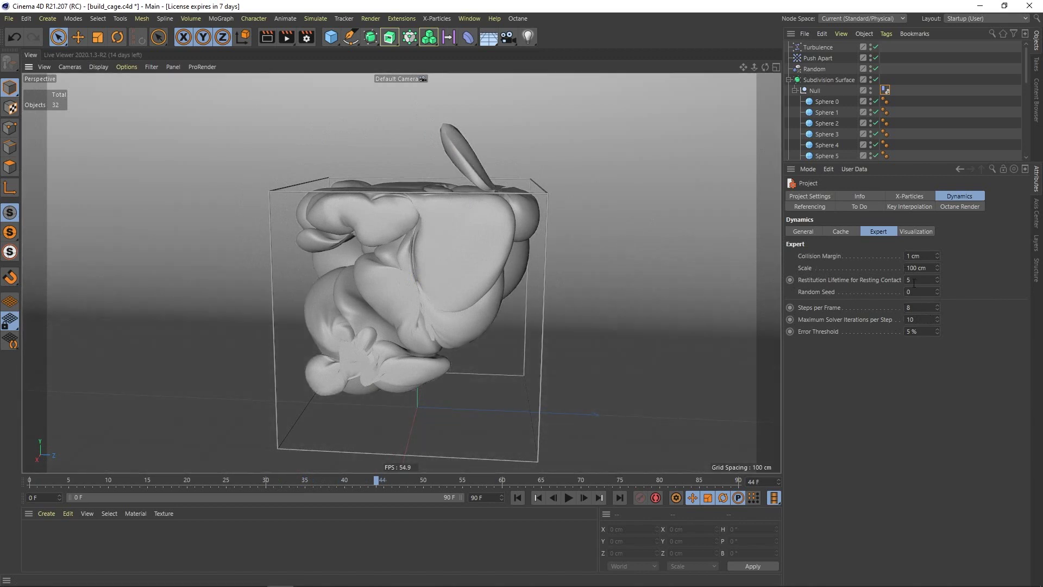
Step: Check the keyframed Gravity in the project's general Dynamics settings at frames 60, 70 and 75
left_click(807, 233)
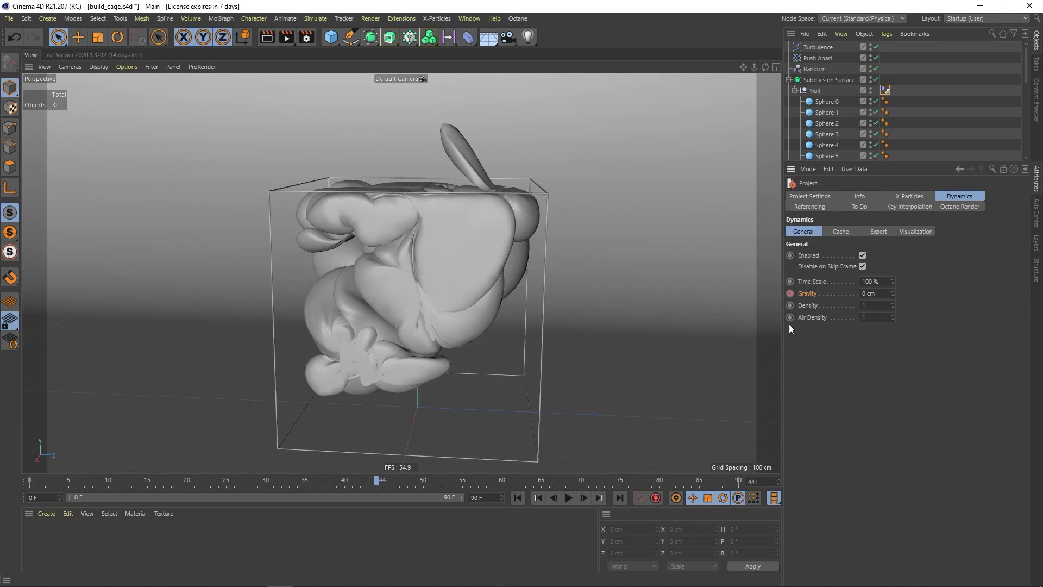
left_click_drag(438, 479, 502, 484)
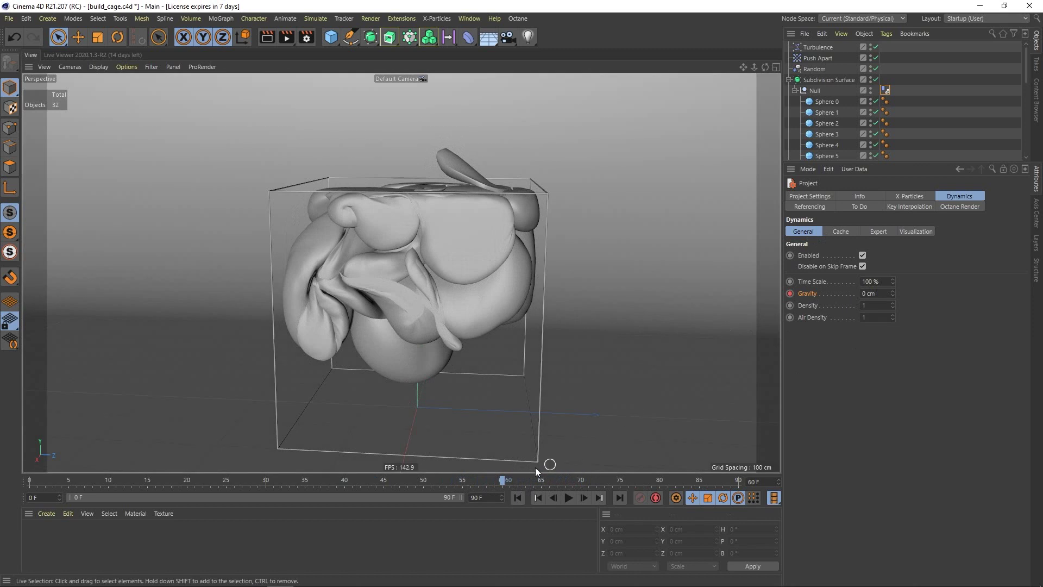
left_click_drag(509, 478, 579, 482)
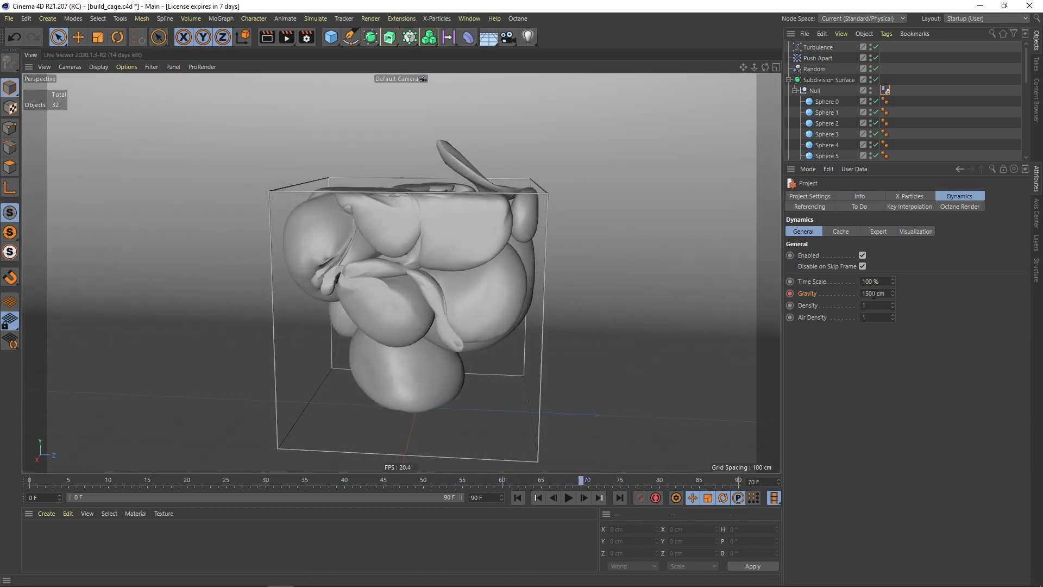
left_click_drag(510, 482, 621, 481)
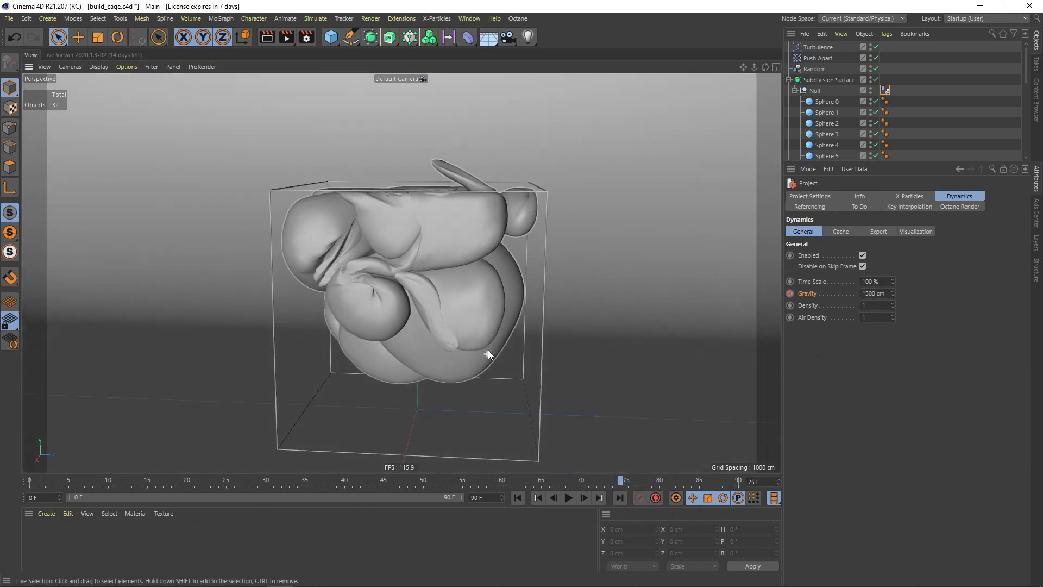
Step: Examine how the spheres react to gravity from several sides between frames 75 and 70
left_click_drag(487, 356, 451, 329, "alt")
middle_click_drag(452, 329, 451, 316, "alt")
left_click_drag(530, 479, 620, 481)
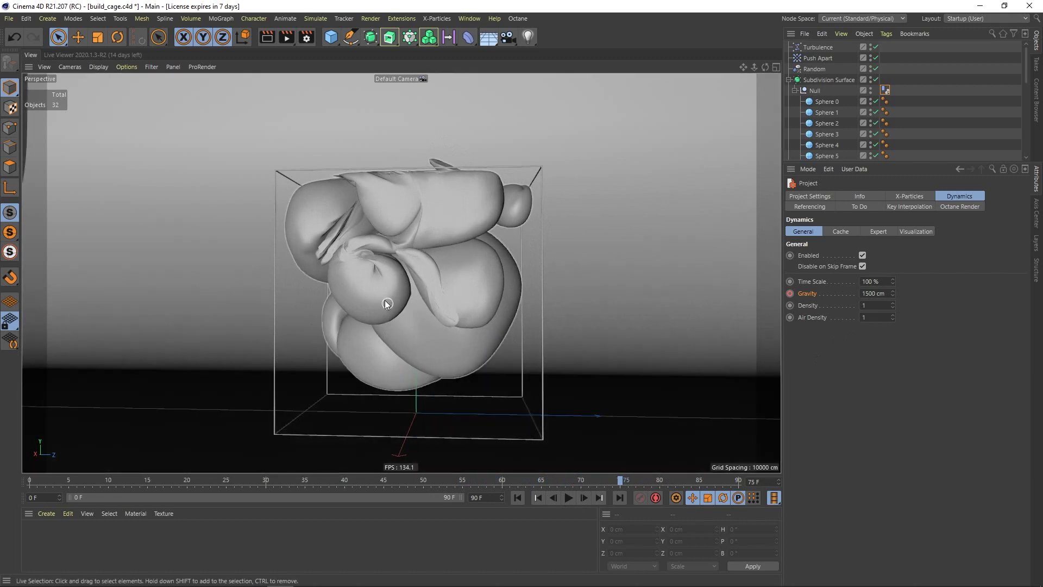
left_click_drag(360, 242, 459, 255, "alt")
left_click_drag(620, 480, 581, 481)
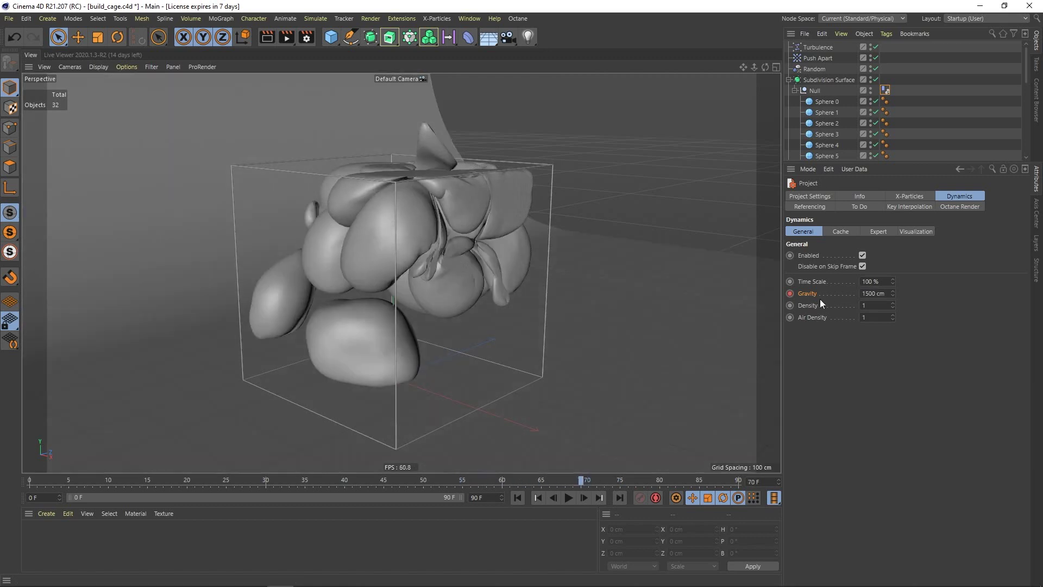
Step: Compare the spheres' positions at frames 80 and 72 from different sides of the box
left_click_drag(566, 481, 660, 481)
left_click_drag(496, 337, 457, 331, "alt")
middle_click_drag(337, 255, 370, 268, "alt")
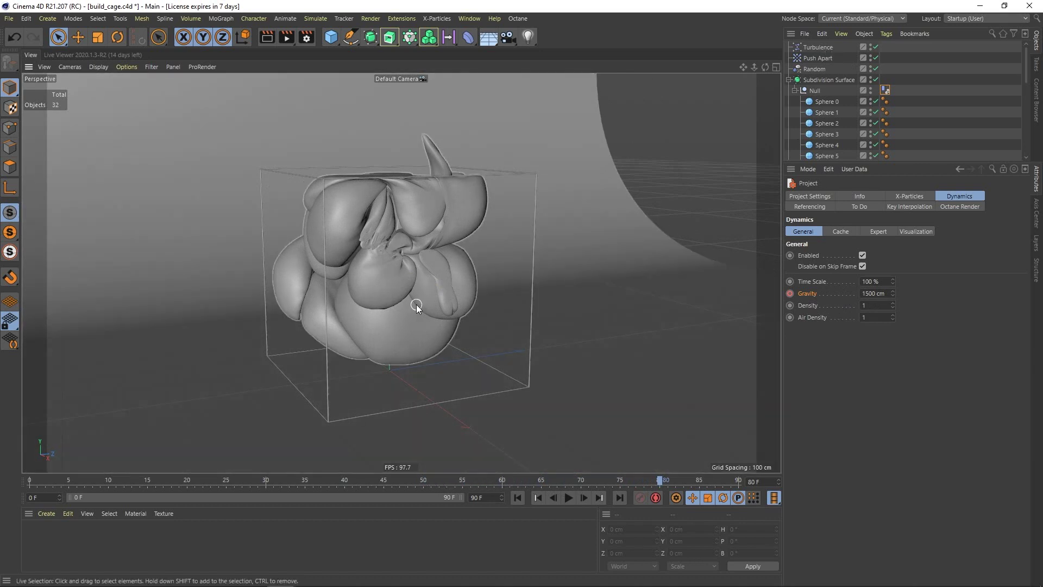
left_click_drag(416, 307, 357, 176, "alt")
left_click_drag(399, 354, 377, 284, "alt")
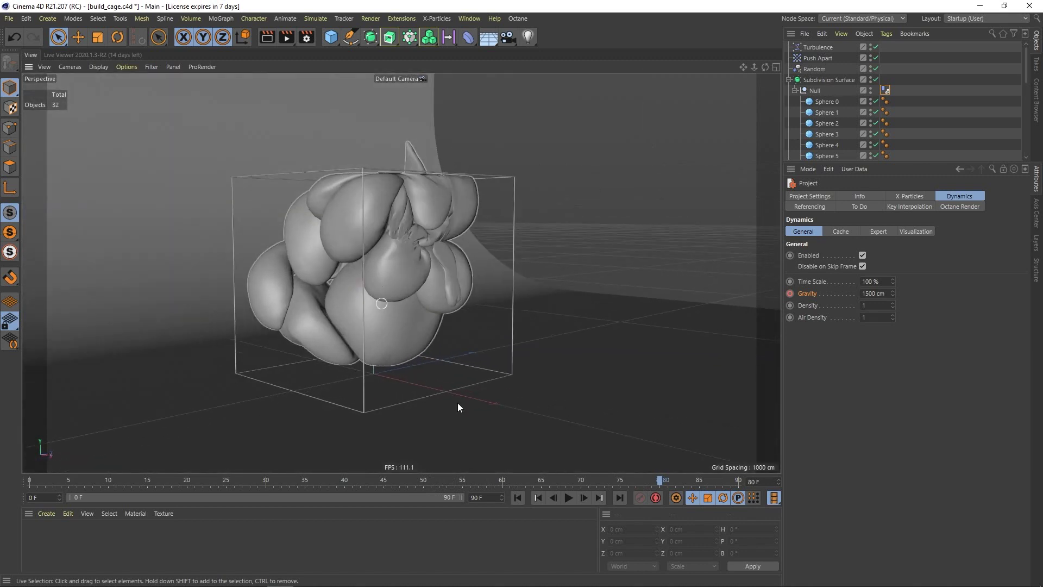
left_click_drag(545, 480, 595, 480)
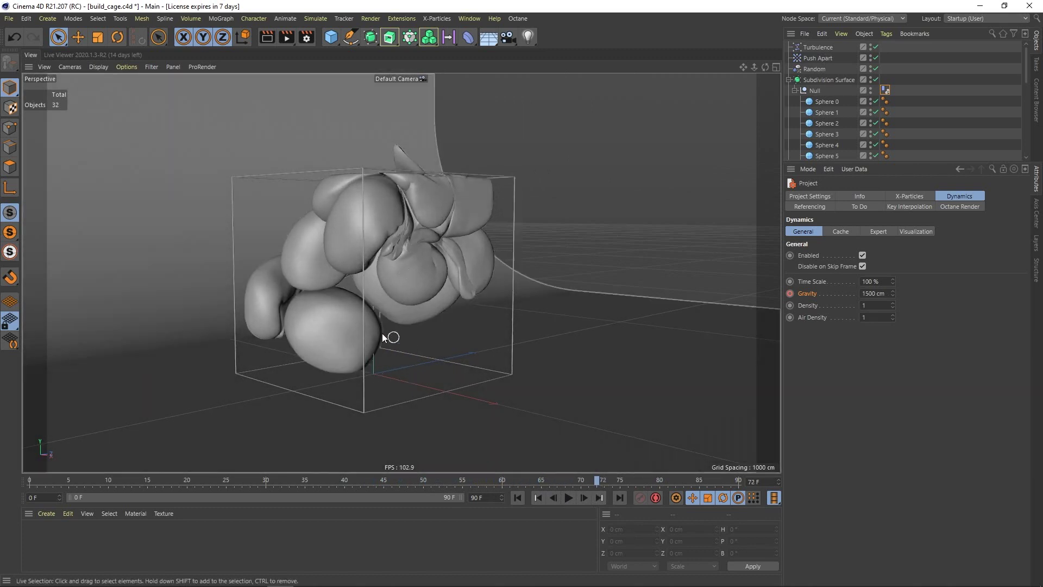
left_click_drag(363, 393, 644, 403, "alt")
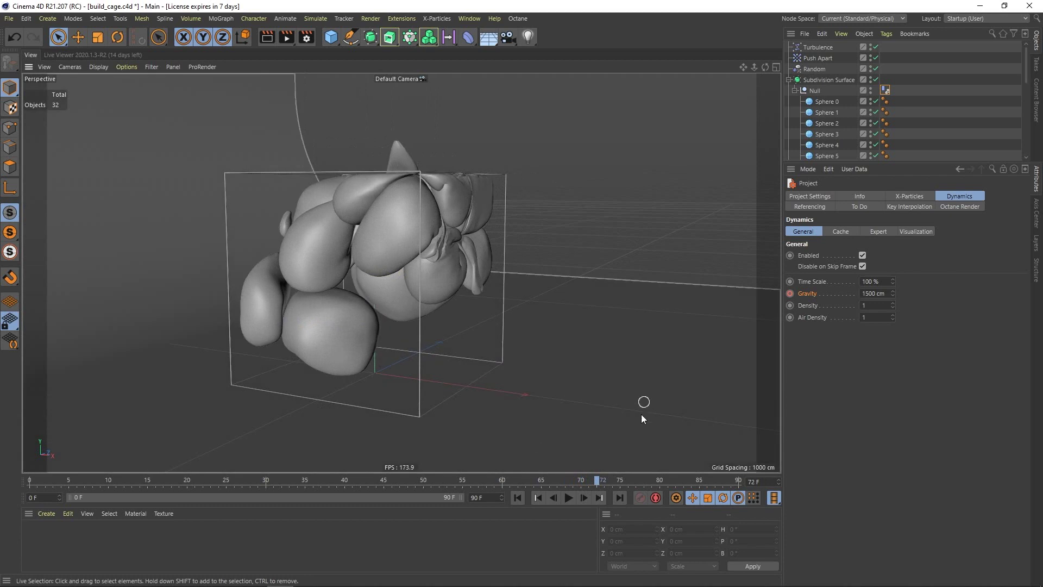
Step: Play the simulation from the first frame while viewing the box from several sides, stopping at frame 54
left_click(517, 497)
left_click(568, 497)
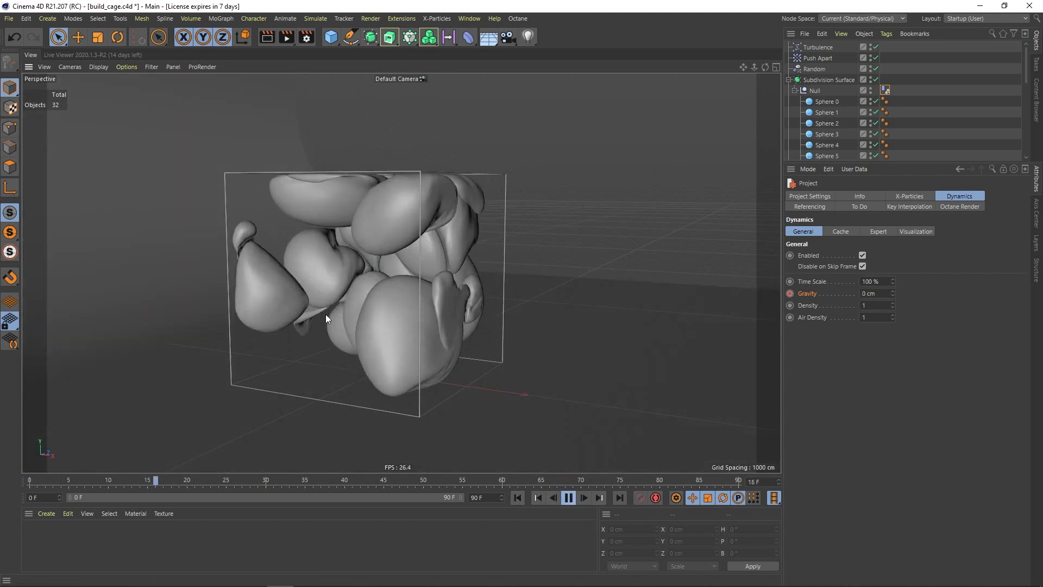
left_click_drag(341, 271, 436, 292, "alt")
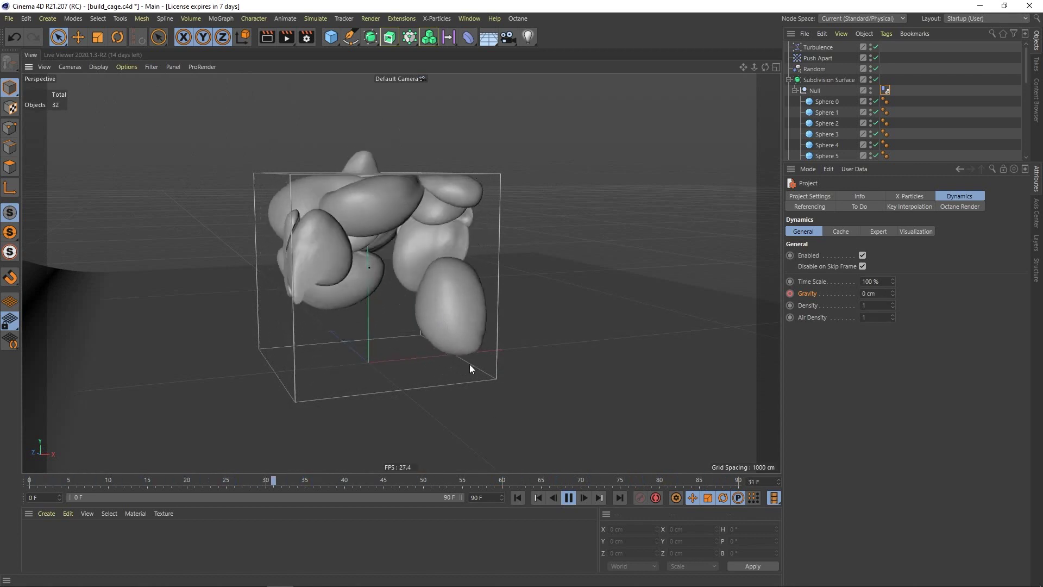
left_click(568, 497)
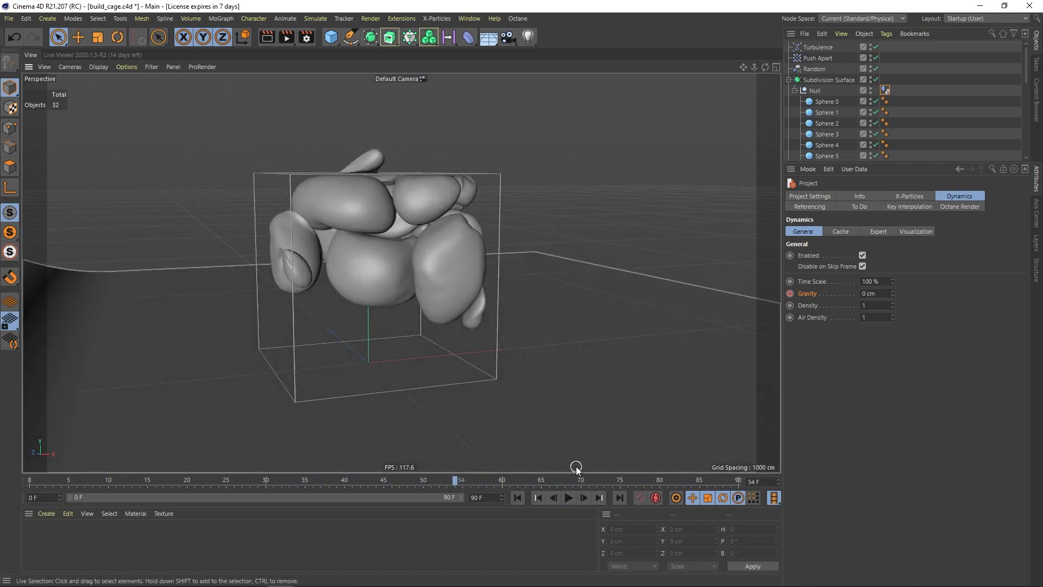
left_click_drag(370, 258, 333, 197, "alt")
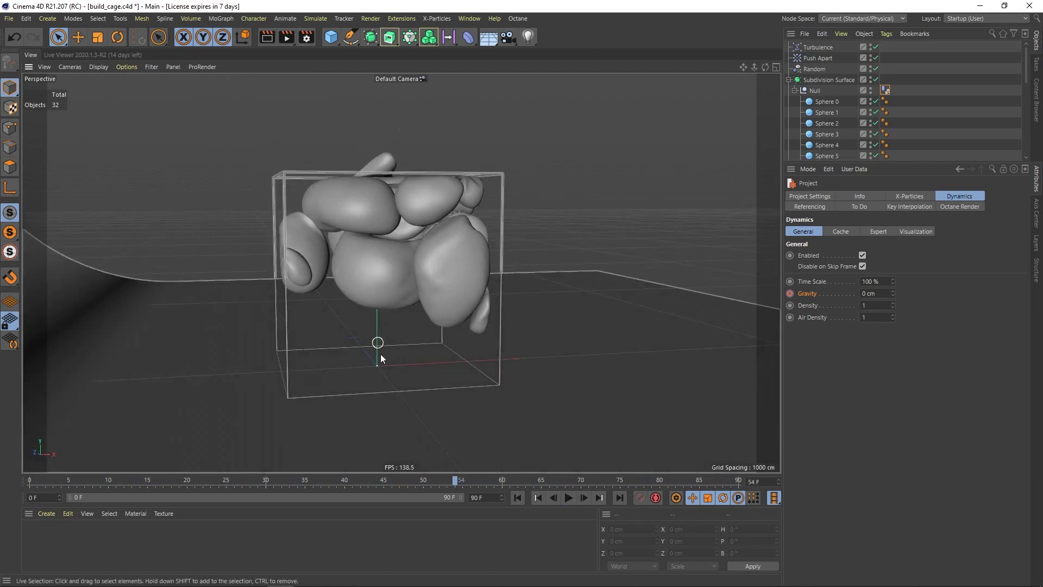
left_click_drag(448, 332, 393, 334, "alt")
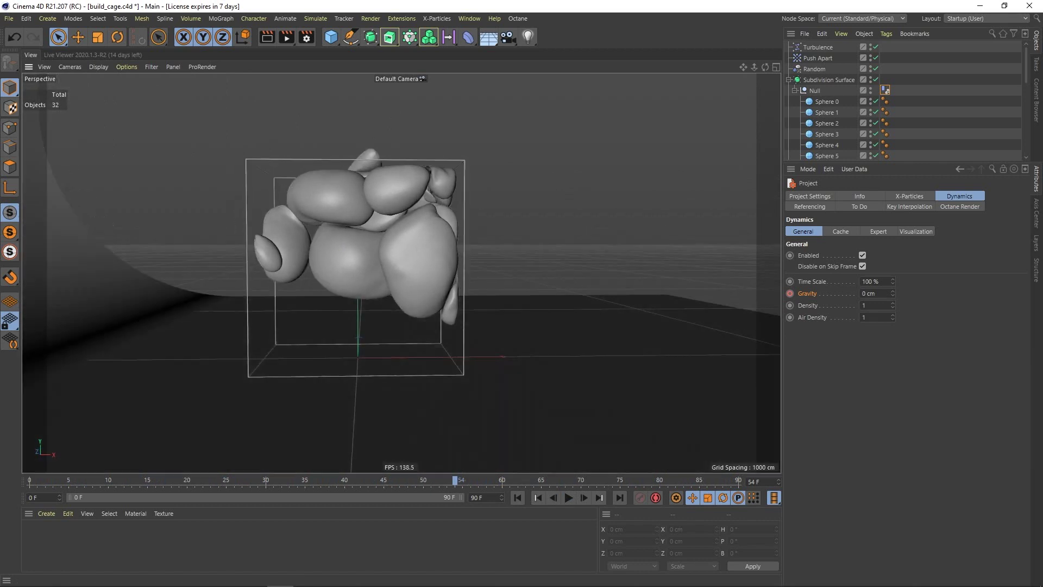
Step: Extend the timeline to 120 frames and set a keyframe for the Turbulence object's Strength at frame 60
left_click_drag(347, 480, 427, 480)
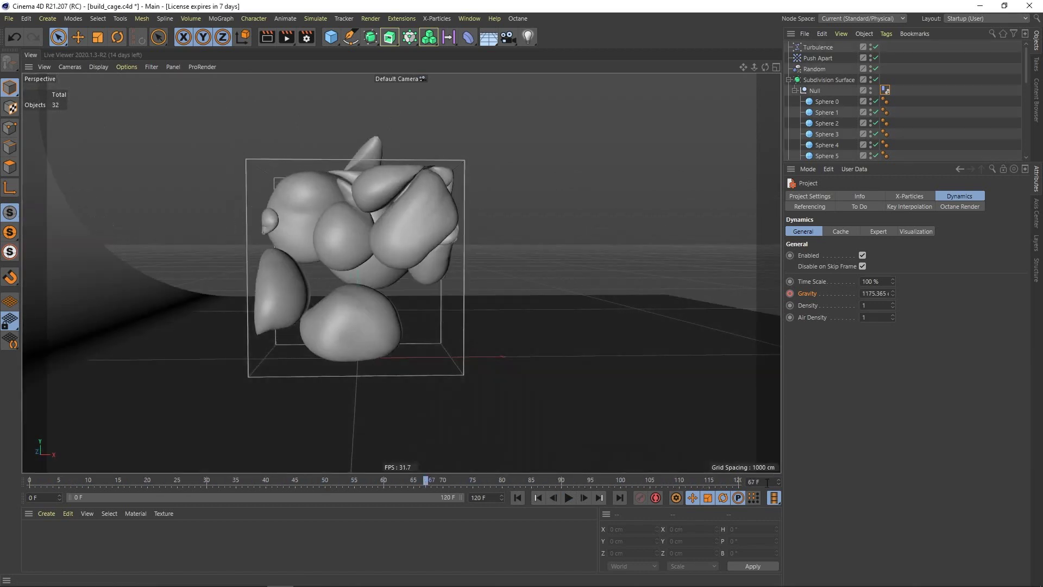
left_click_drag(450, 482, 386, 482)
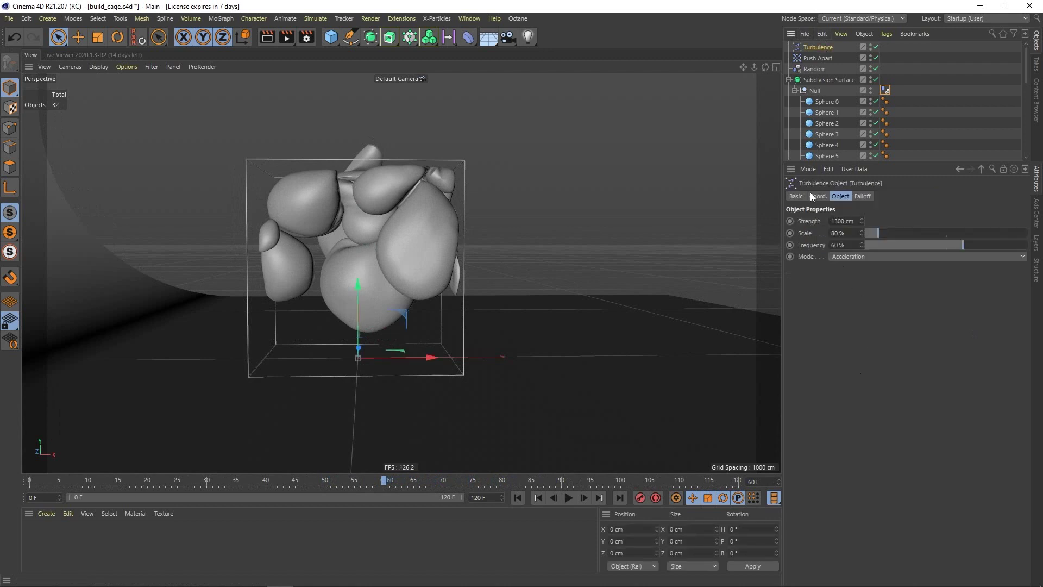
left_click(790, 221)
left_click_drag(415, 478, 442, 483)
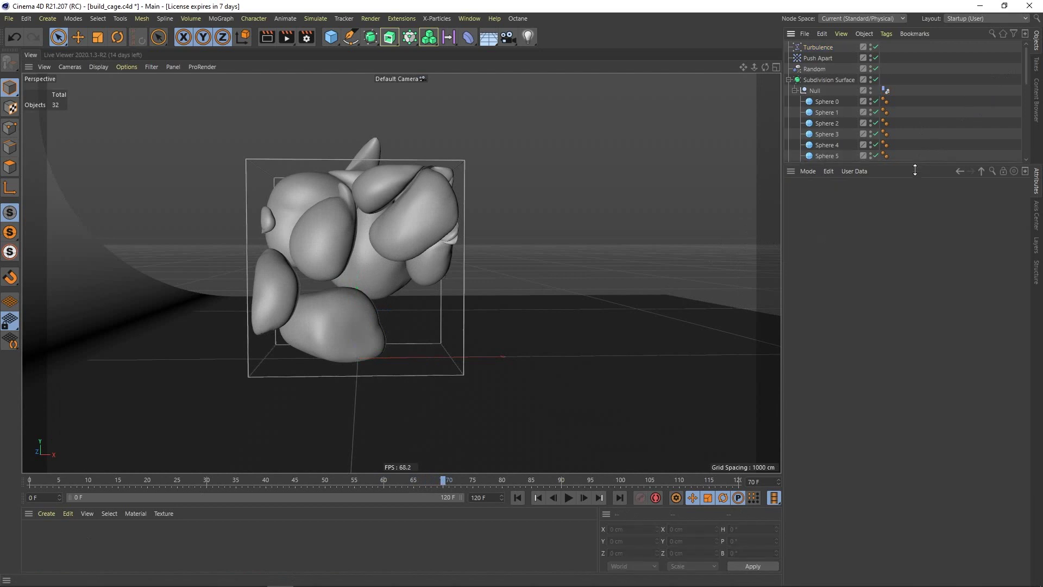
Step: Collapse the Subdivision Surface hierarchy and open the Cache settings of the Cube's Dynamics Body tag
left_click_drag(915, 170, 897, 329)
left_click(789, 80)
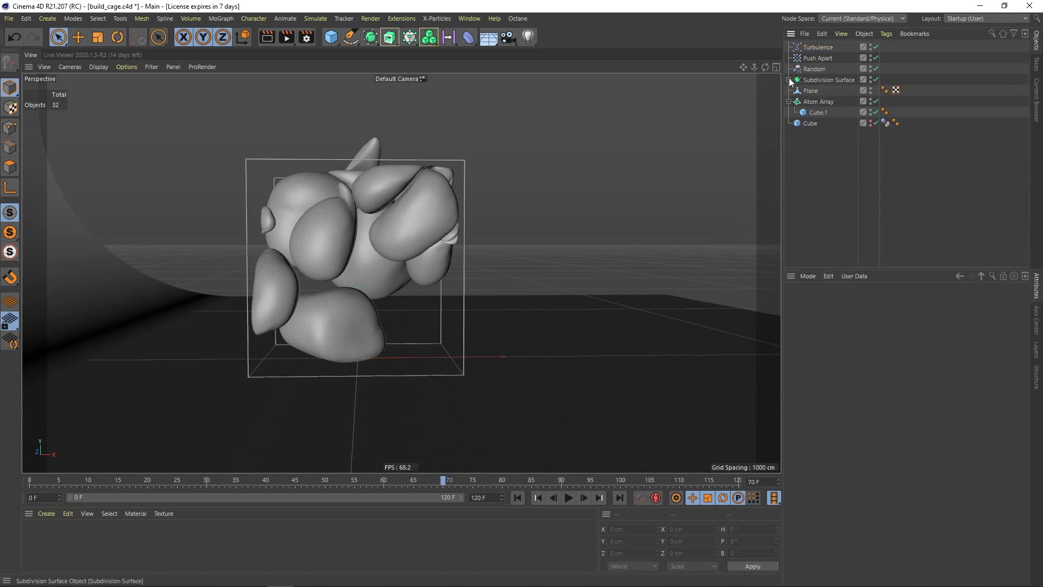
left_click(886, 123)
left_click(982, 303)
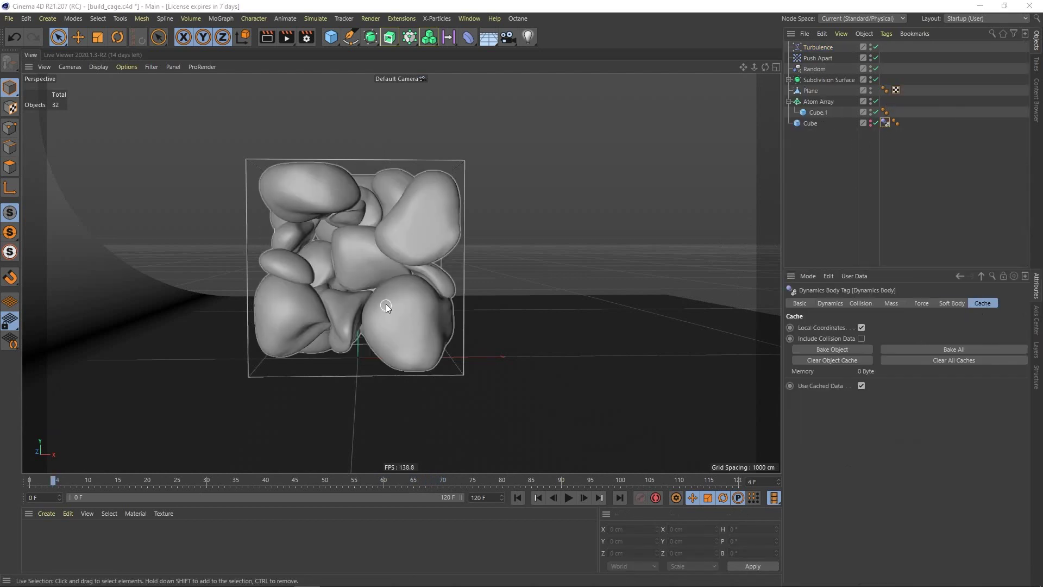
Step: Play the extended simulation from the first frame, viewing the collider box from different angles before stopping playback
left_click(364, 266)
left_click(501, 182)
left_click_drag(354, 250, 390, 256, "alt")
left_click(517, 497)
left_click(568, 498)
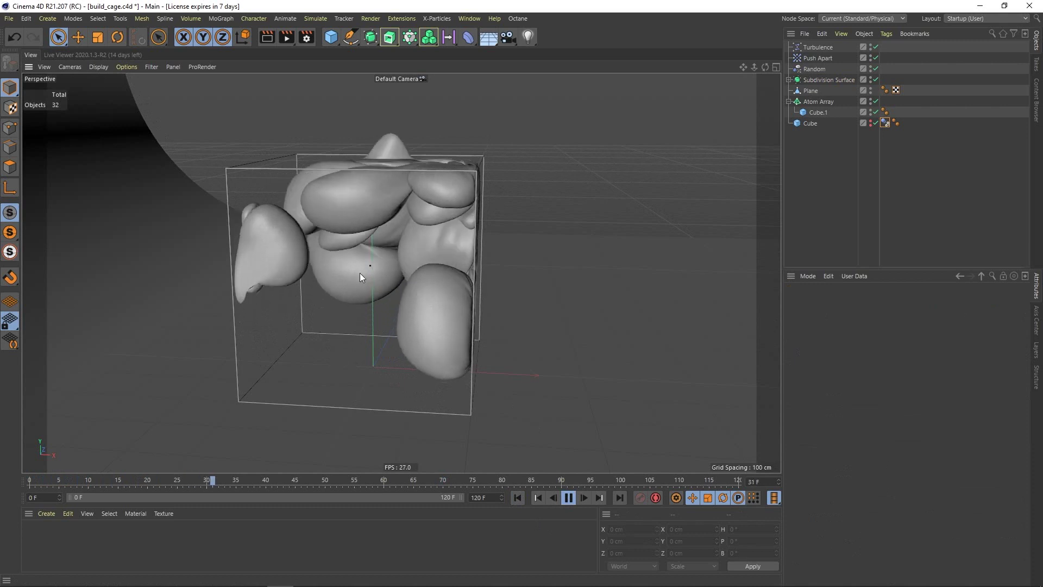
left_click_drag(348, 256, 364, 240, "alt")
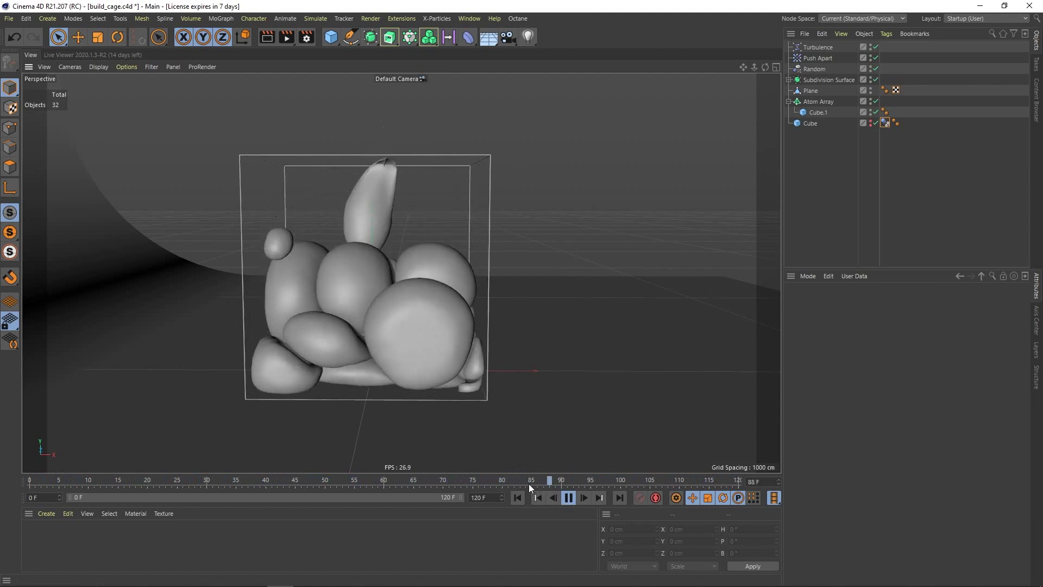
left_click(569, 498)
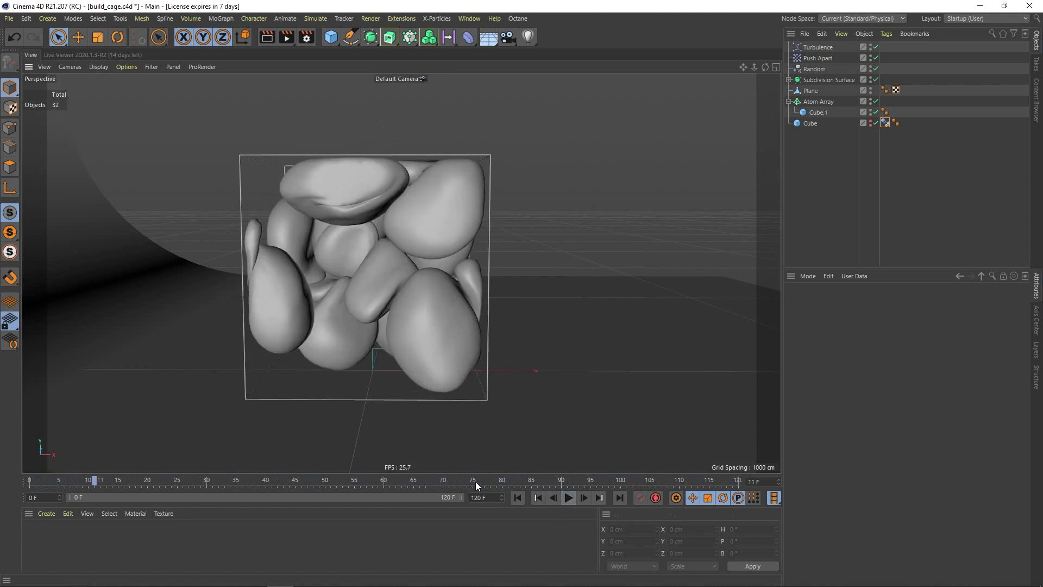
Step: Compare the settled spheres at frames 101 and 111 with earlier frames, viewing the box from several angles
left_click_drag(466, 480, 625, 481)
mouse_move(395, 298)
left_mouse_down("alt")
mouse_move(261, 305)
mouse_move(426, 310)
mouse_move(382, 305)
mouse_move(381, 256)
mouse_move(406, 250)
mouse_move(392, 262)
mouse_move(392, 239)
left_mouse_up("alt")
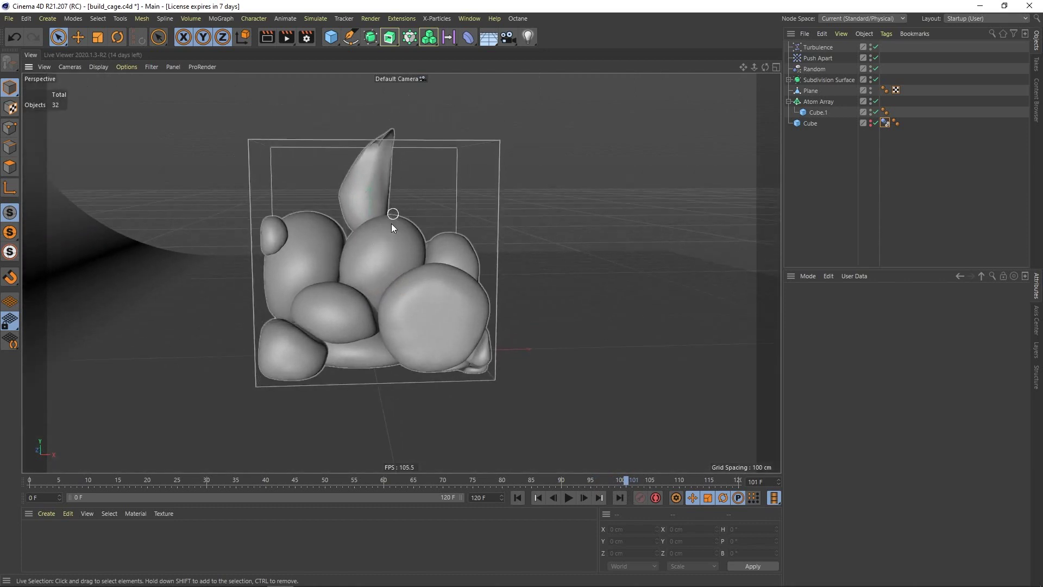
left_click_drag(416, 298, 405, 300, "alt")
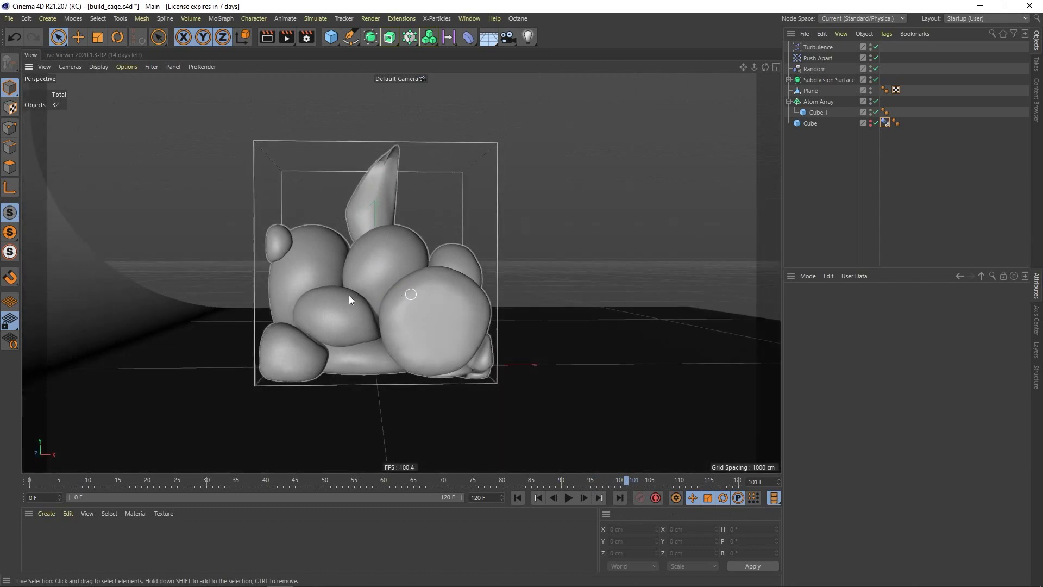
left_click_drag(626, 482, 669, 484)
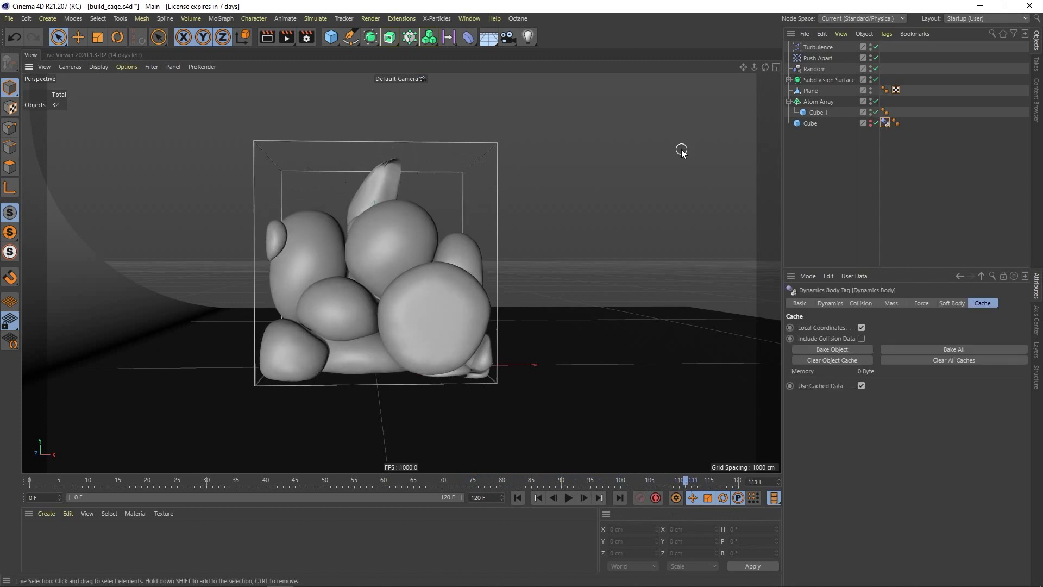
left_click_drag(542, 483, 446, 487)
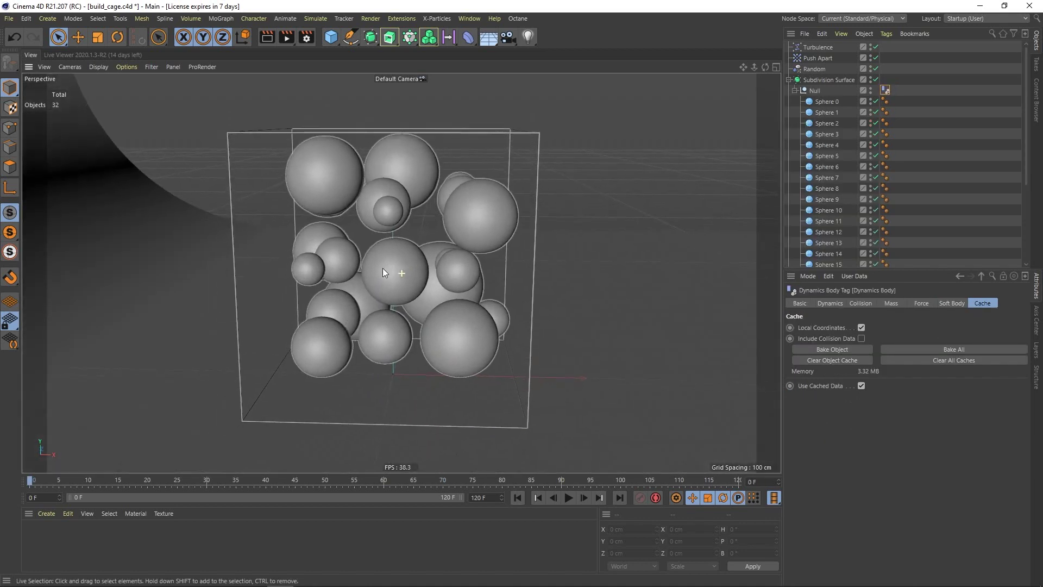
Step: Play the cached soft-body simulation in sections up to frame 113 while viewing the box from several sides
left_click_drag(382, 268, 384, 262, "alt")
left_click_drag(432, 331, 455, 324, "alt")
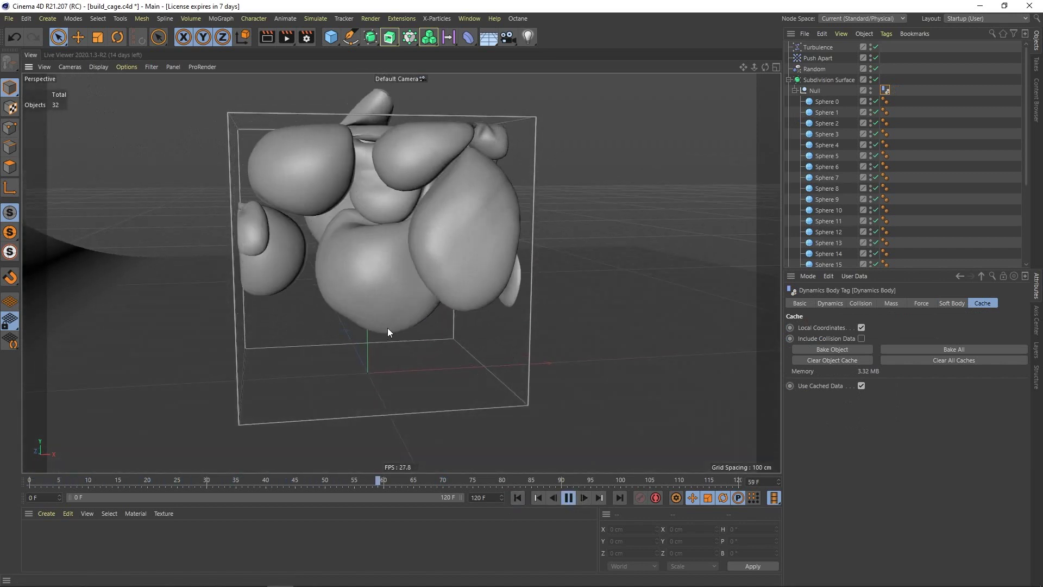
left_click(568, 497)
left_click_drag(409, 324, 365, 335, "alt")
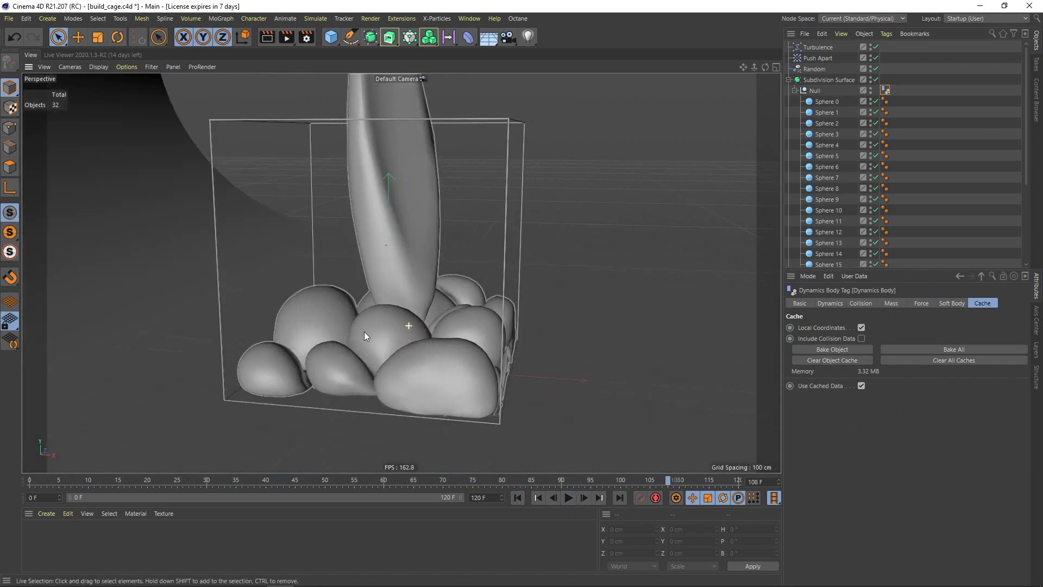
left_click_drag(434, 326, 460, 396, "alt")
left_click(568, 498)
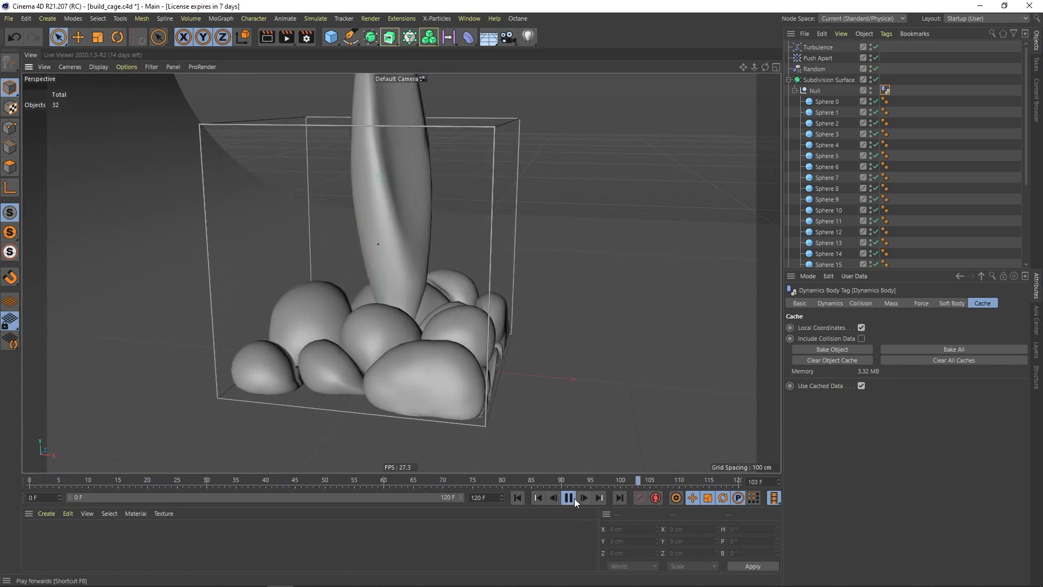
left_click_drag(410, 307, 446, 304, "alt")
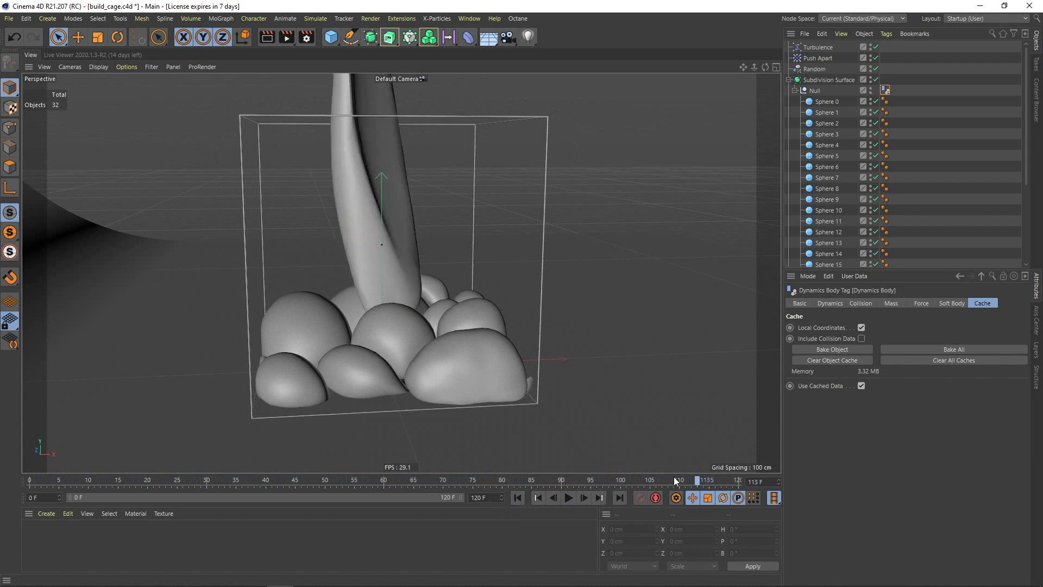
Step: Scrub through the falling motion between about frames 80 and 119 and check the elongated sphere from another side
left_click_drag(634, 481, 515, 489)
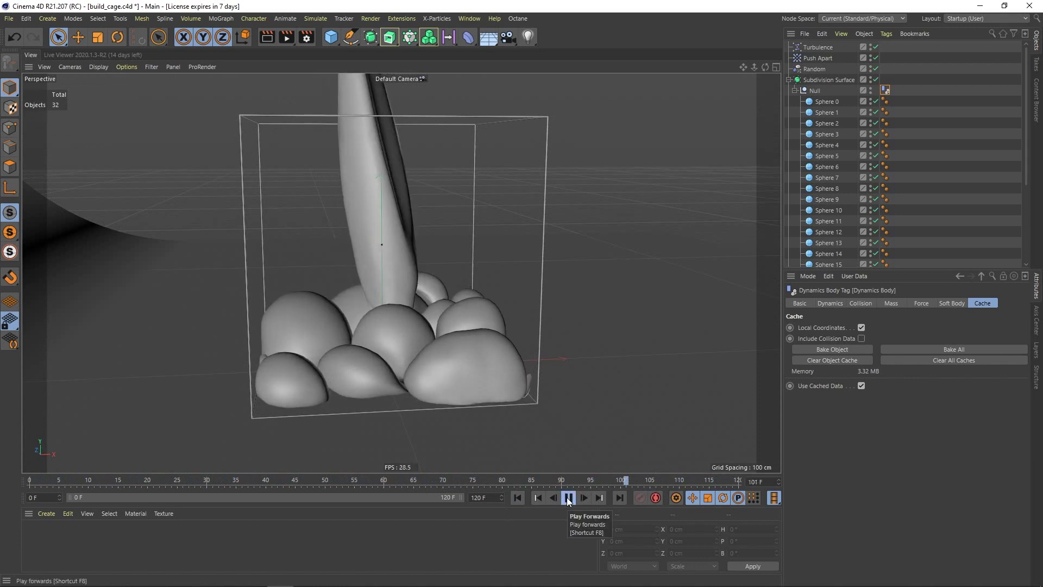
left_click_drag(476, 399, 550, 513, "alt")
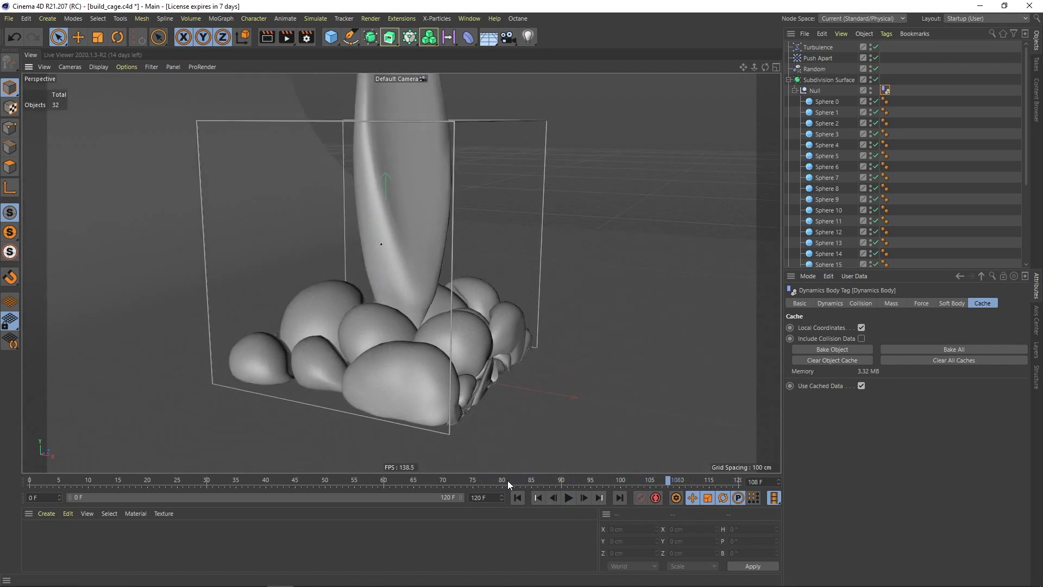
left_click_drag(509, 480, 547, 503)
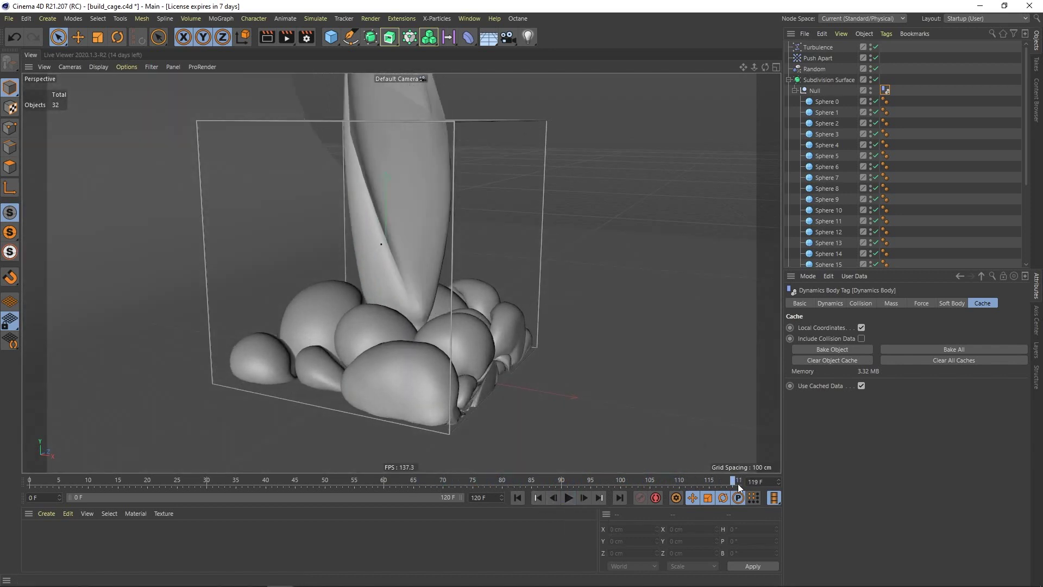
left_click_drag(725, 483, 637, 474)
mouse_move(705, 480)
left_mouse_down()
mouse_move(660, 477)
mouse_move(691, 479)
left_mouse_up()
Step: Examine the elongated sphere and the pile around it from several sides and distances
left_click_drag(478, 262, 341, 278, "alt")
middle_click_drag(340, 278, 379, 294, "alt")
right_click_drag(379, 295, 340, 289, "alt")
left_click_drag(340, 288, 462, 313, "alt")
left_click_drag(540, 328, 342, 293, "alt")
left_click_drag(519, 308, 494, 301, "alt")
scroll(481, 309, "up", 5)
Step: Return to frame 75 and inspect the soft bodies in the box from different angles
left_click_drag(682, 478, 472, 504)
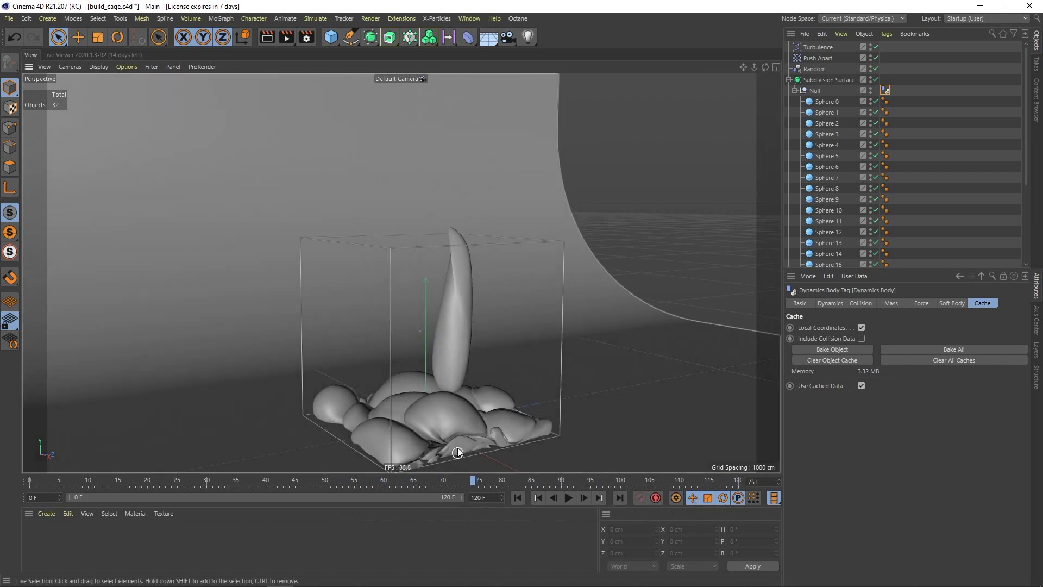
left_click_drag(489, 432, 381, 445, "alt")
middle_click_drag(495, 401, 368, 335, "alt")
left_click_drag(370, 336, 446, 478, "alt")
left_click_drag(415, 389, 409, 327, "alt")
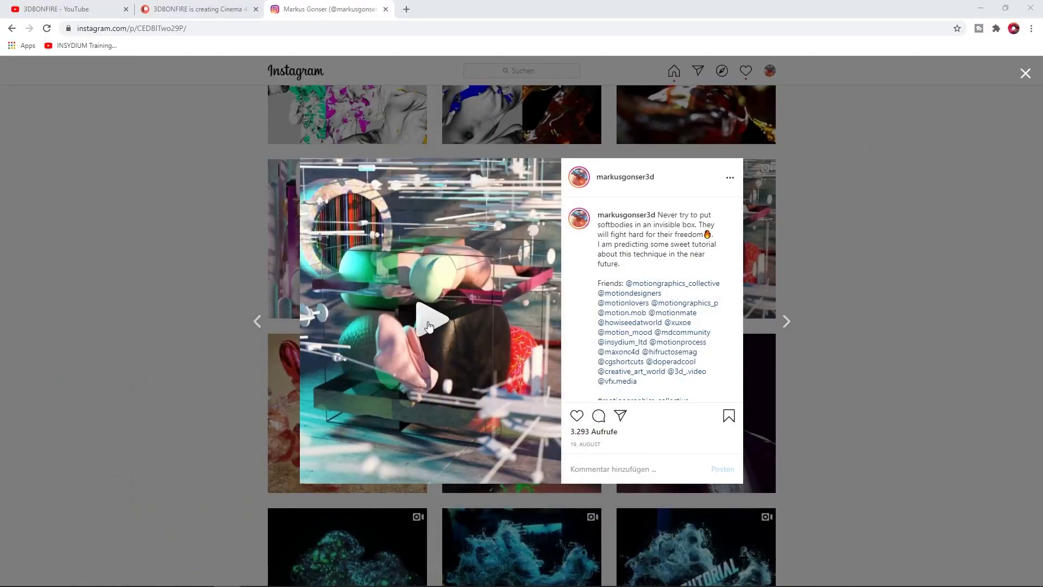
Step: In the web browser, play the soft-body box video on Instagram and show the 3DBONFIRE Patreon page with its address name highlighted
left_click(428, 321)
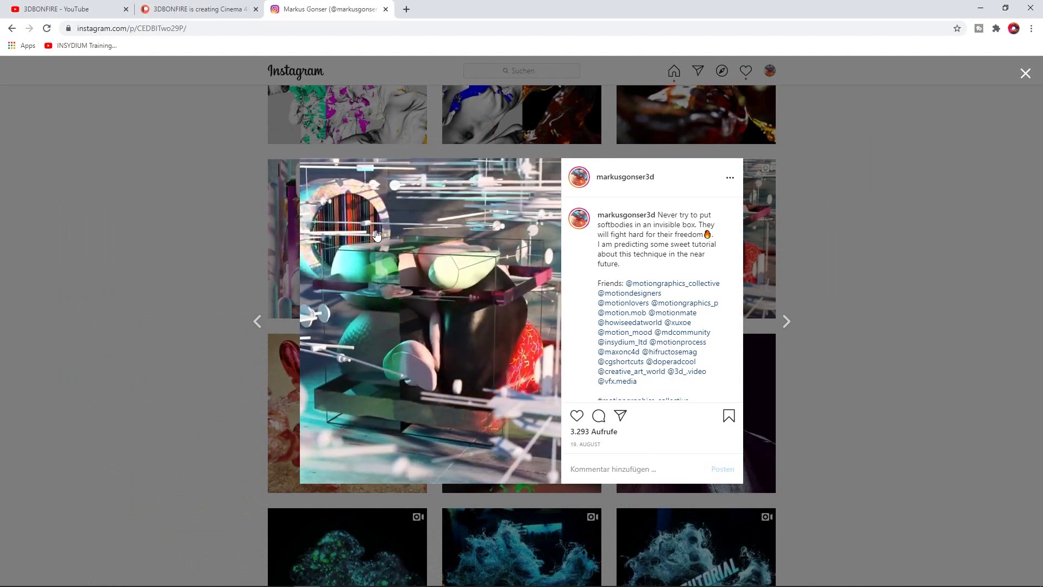
left_click(211, 9)
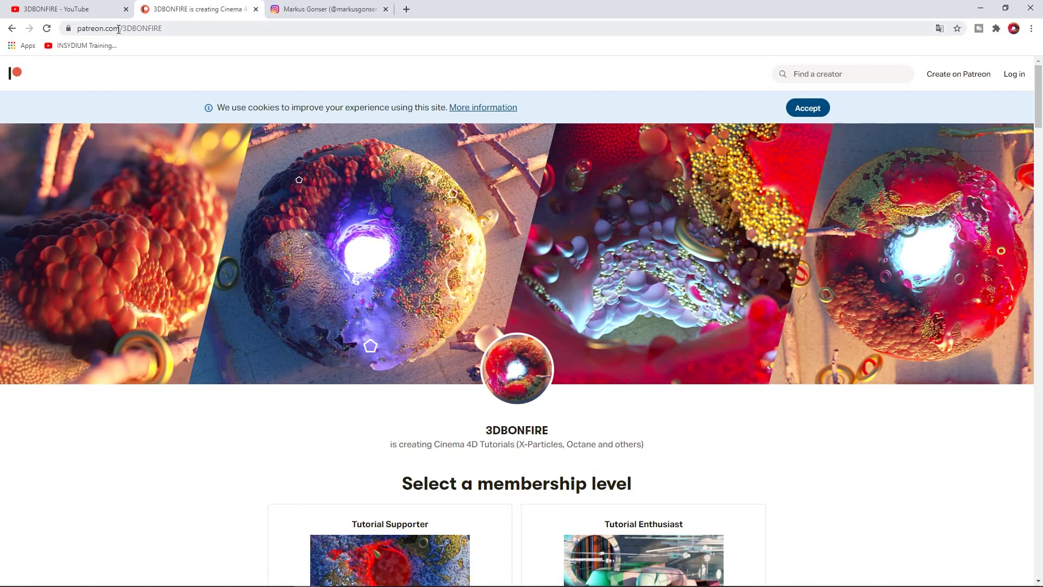
left_click_drag(124, 28, 161, 28)
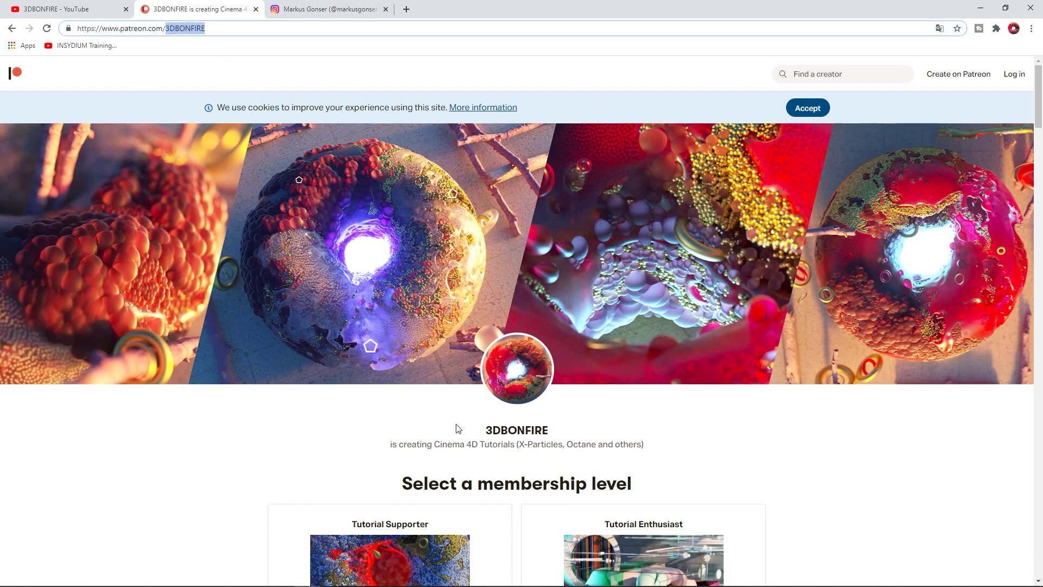
Step: Review the Patreon membership levels and switch to the 3DBONFIRE YouTube channel's videos
scroll(480, 436, "down", 2)
scroll(401, 349, "up", 1)
scroll(403, 348, "down", 3)
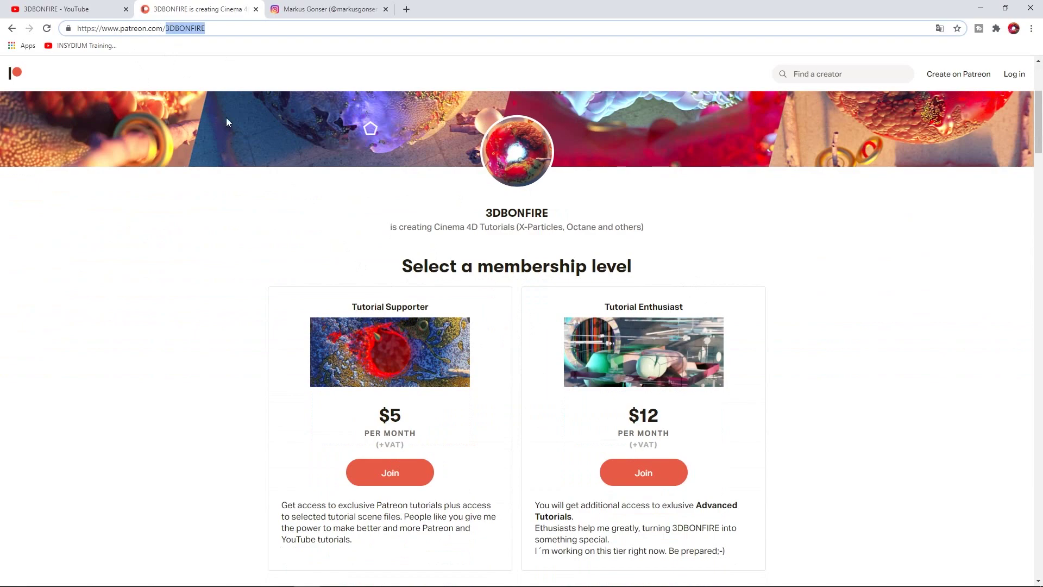
scroll(355, 266, "up", 4)
left_click(72, 11)
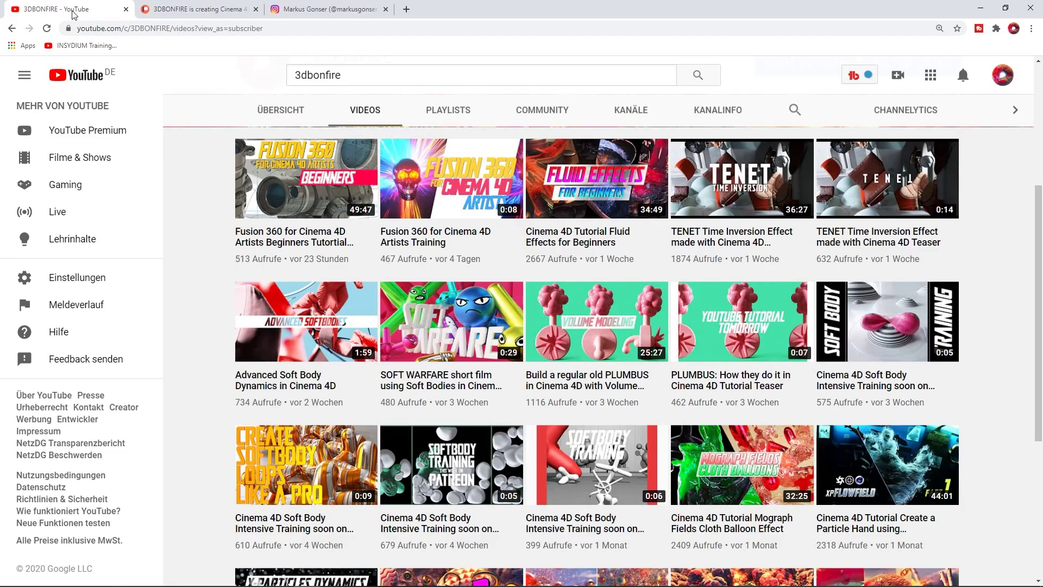